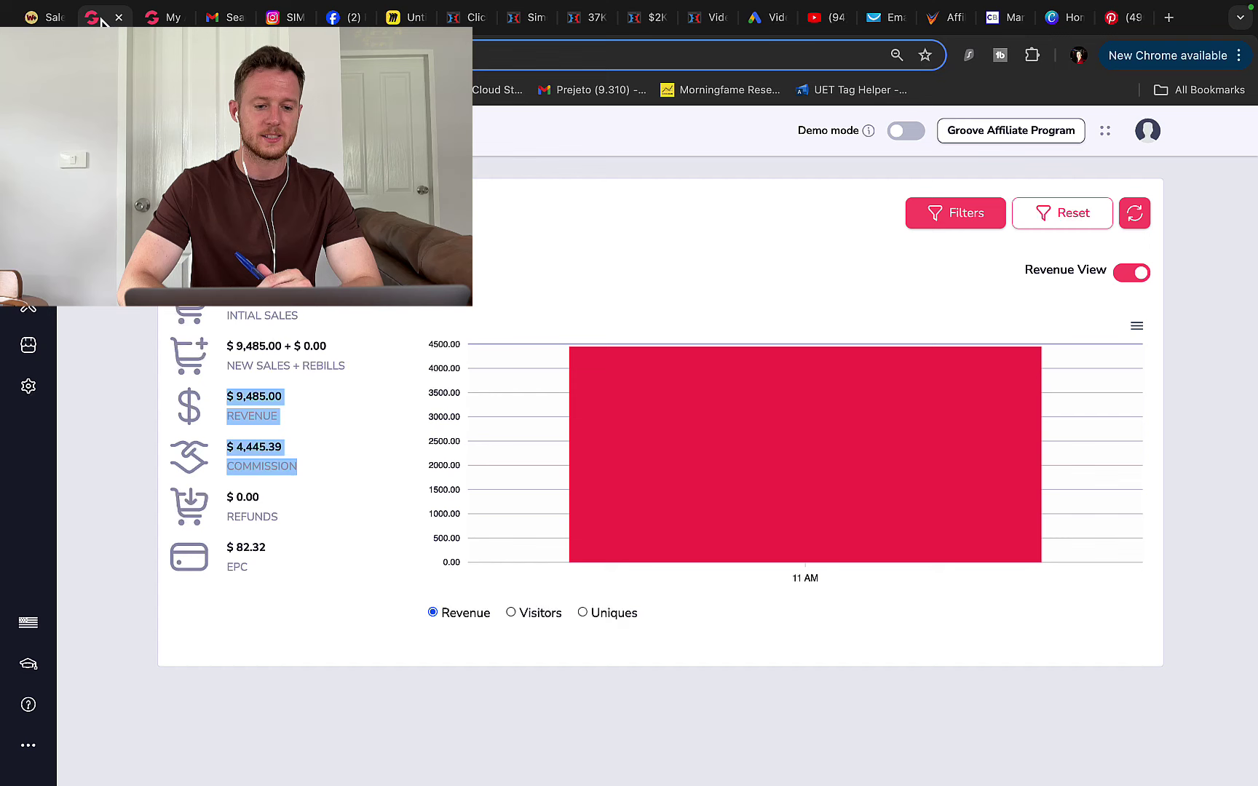
Highlight the WarriorPlus sales totals, including this month's $19,759.81 and yesterday's earnings, then open Facebook.
click(657, 444)
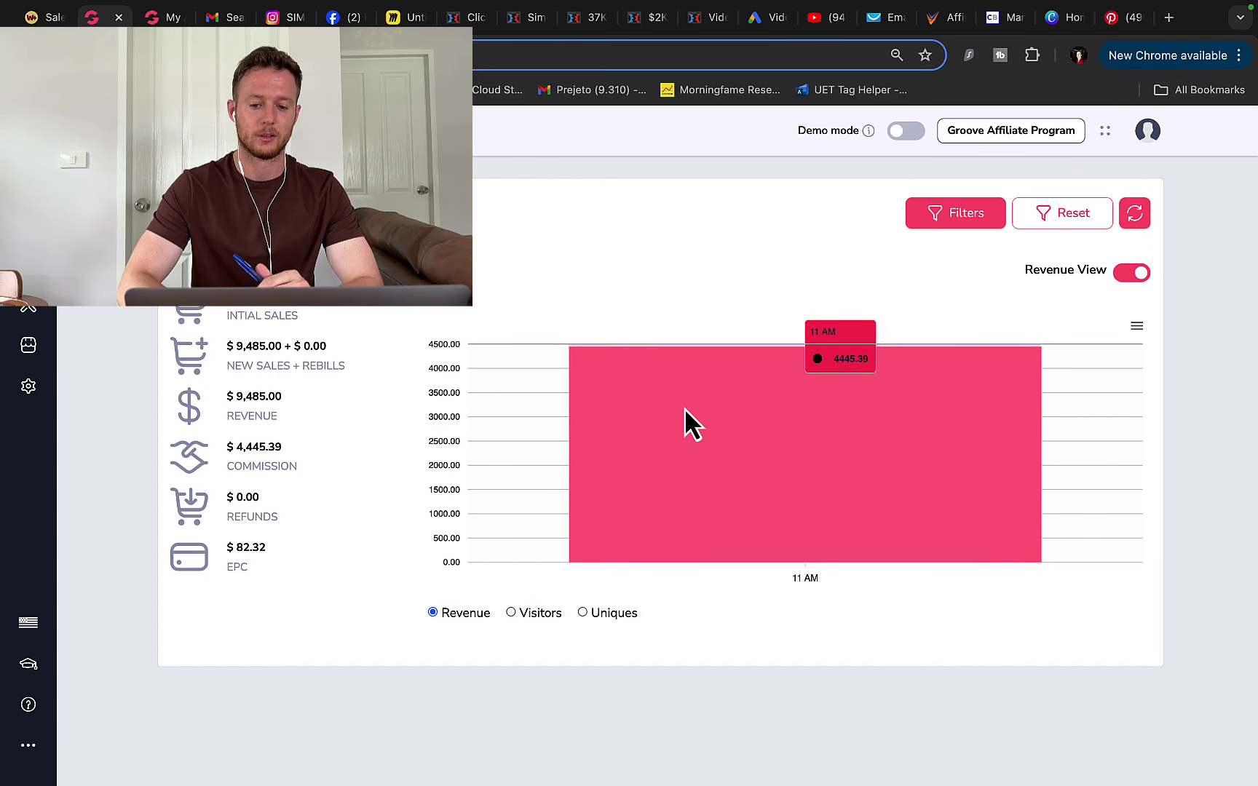
drag(292, 466, 300, 503)
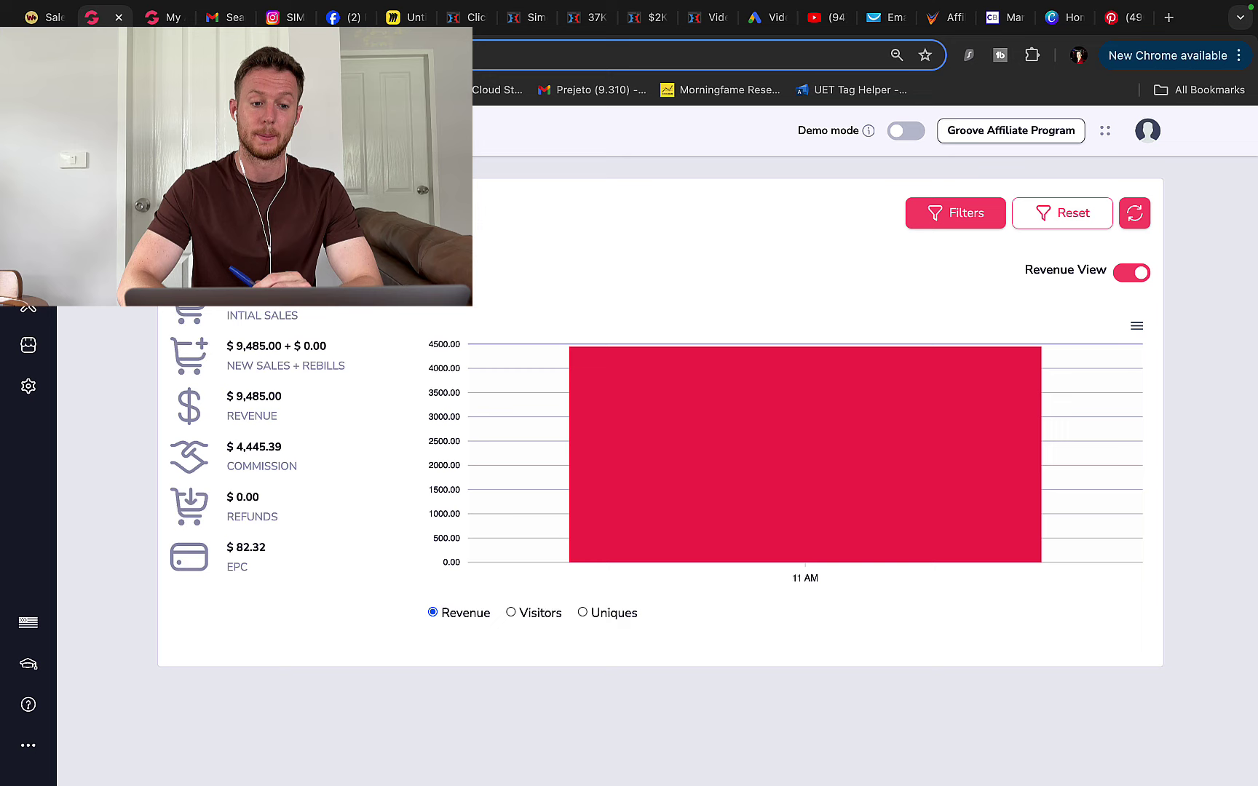
click(41, 18)
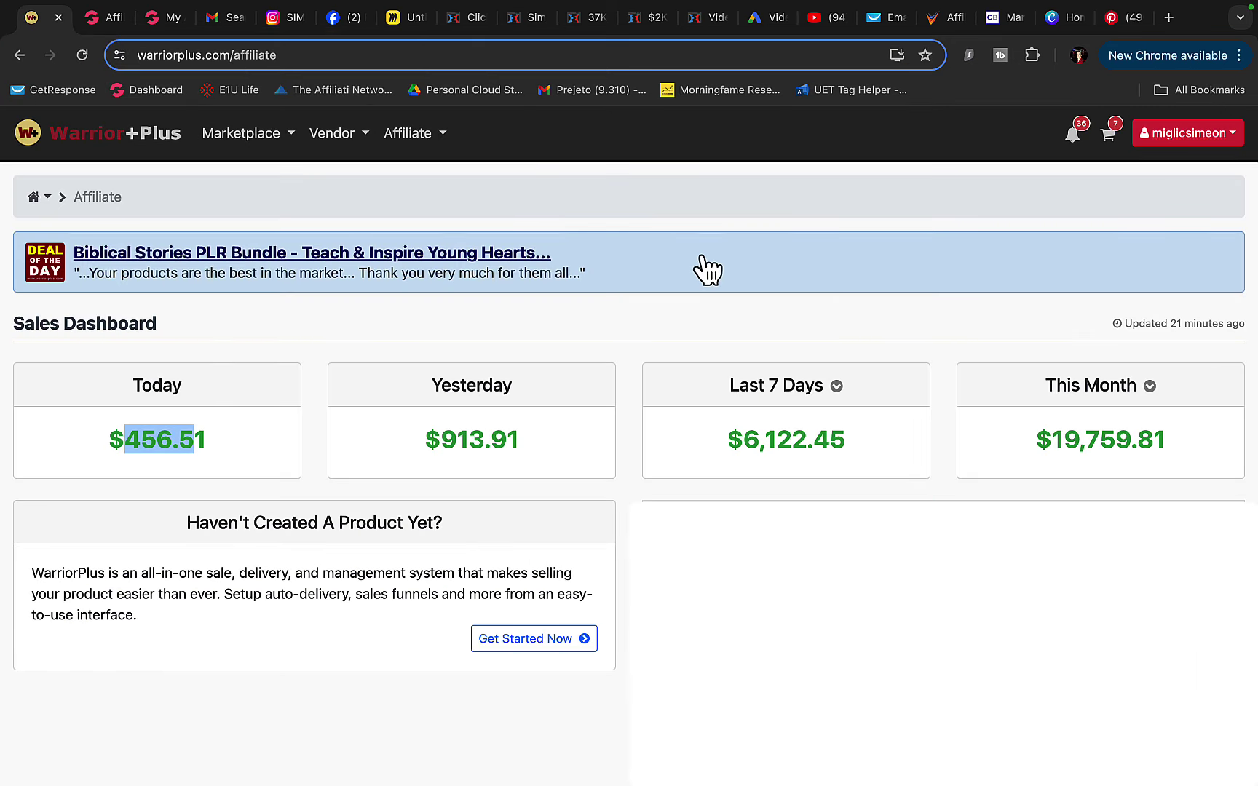
drag(1043, 441, 1163, 440)
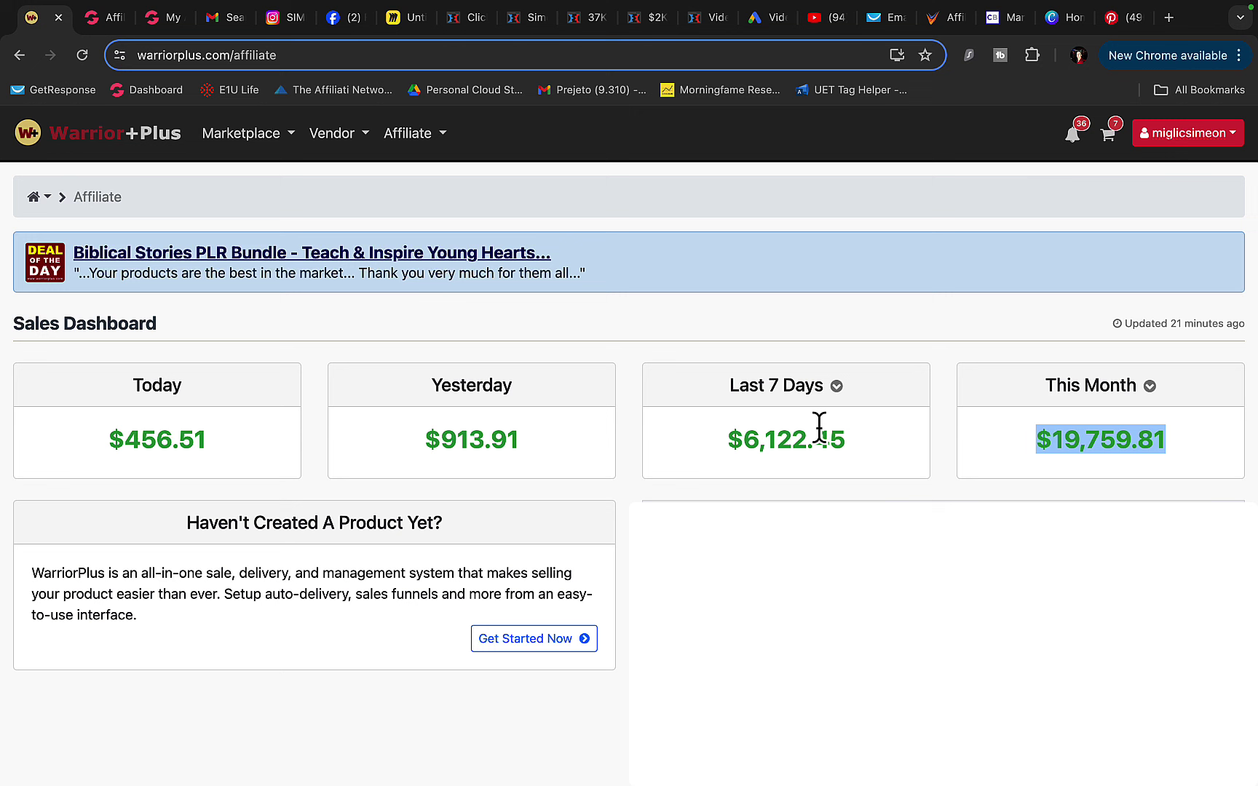
click(741, 442)
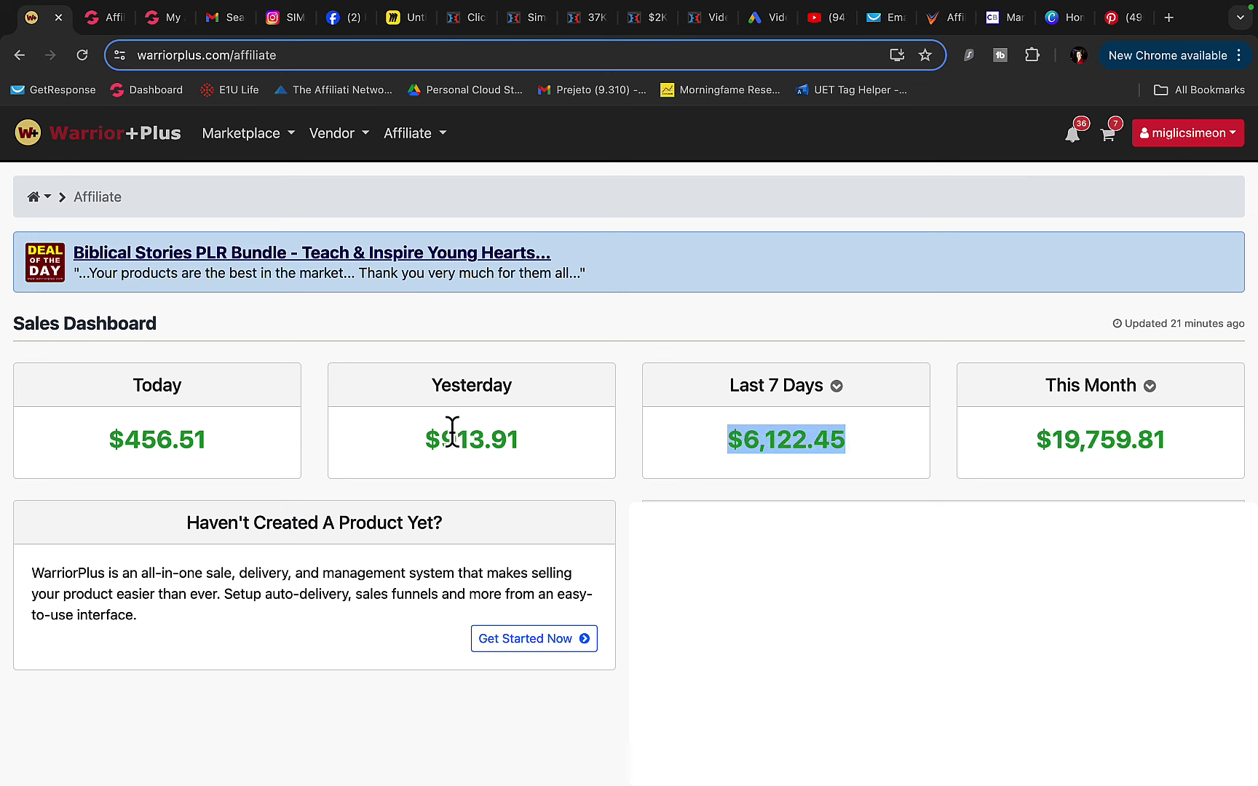
drag(426, 440, 509, 437)
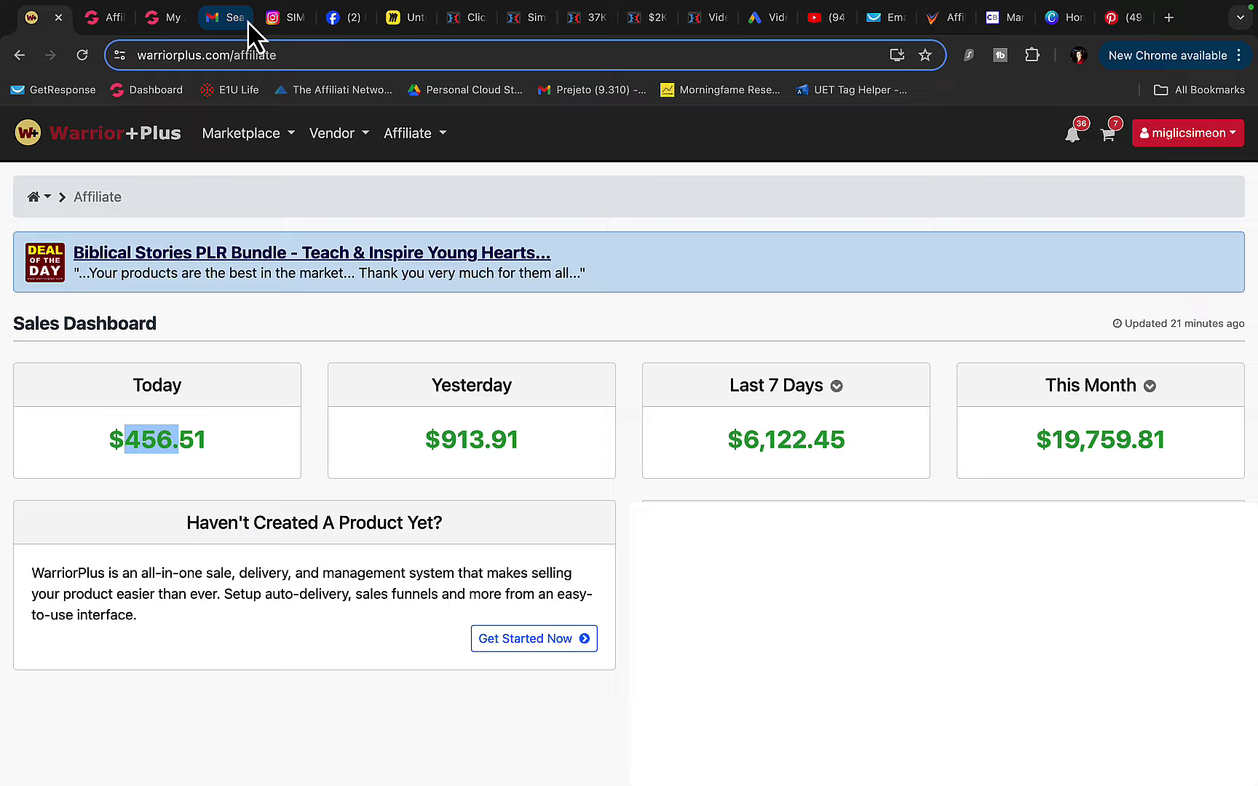
click(267, 22)
Browse the Facebook Page feed and view the 'DM ME FOR MORE INFO' photo full-size.
click(327, 24)
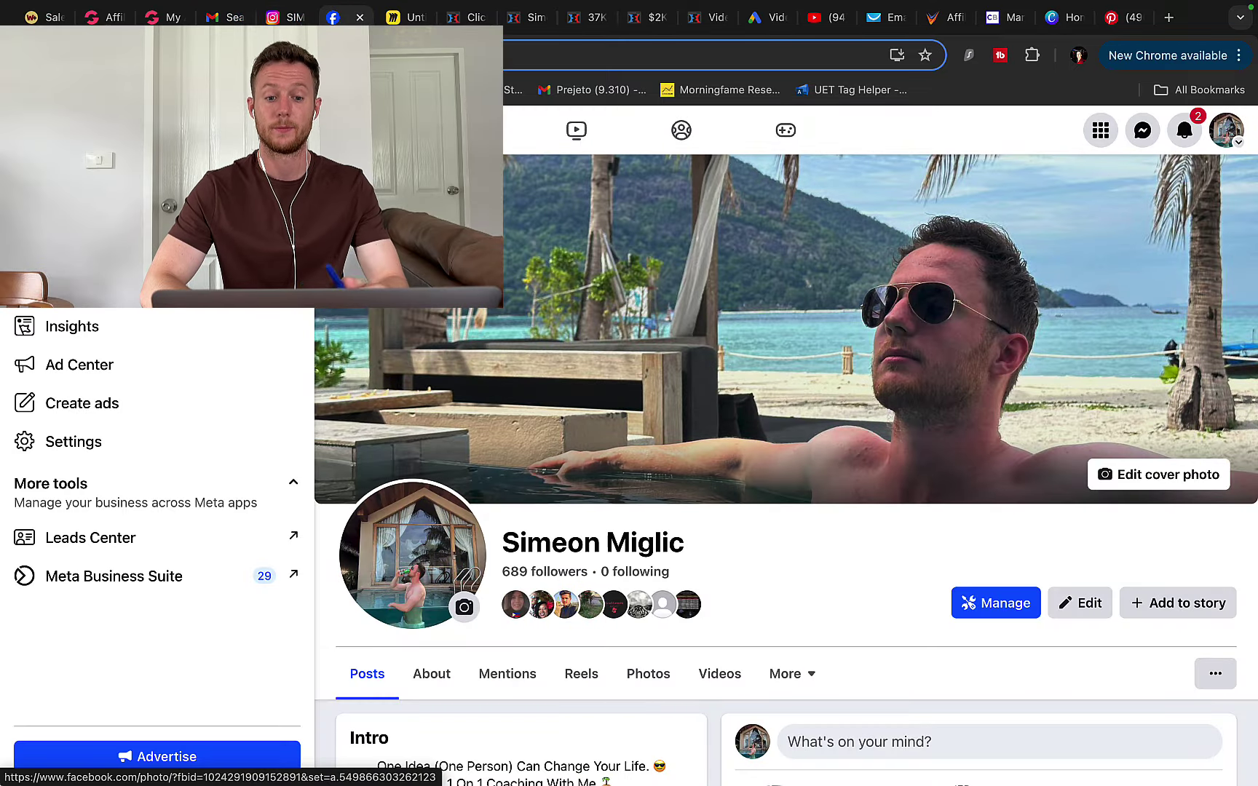
scroll(640, 473, down, 10)
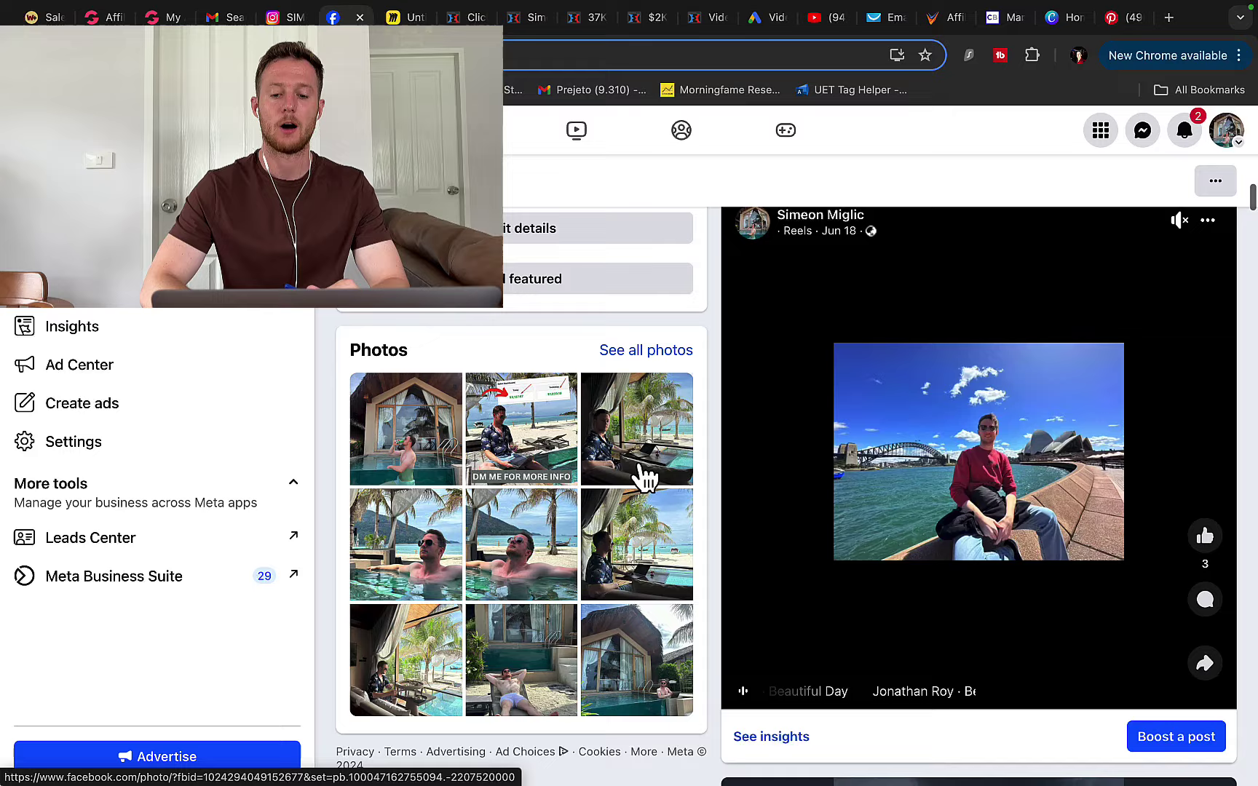
scroll(643, 477, down, 15)
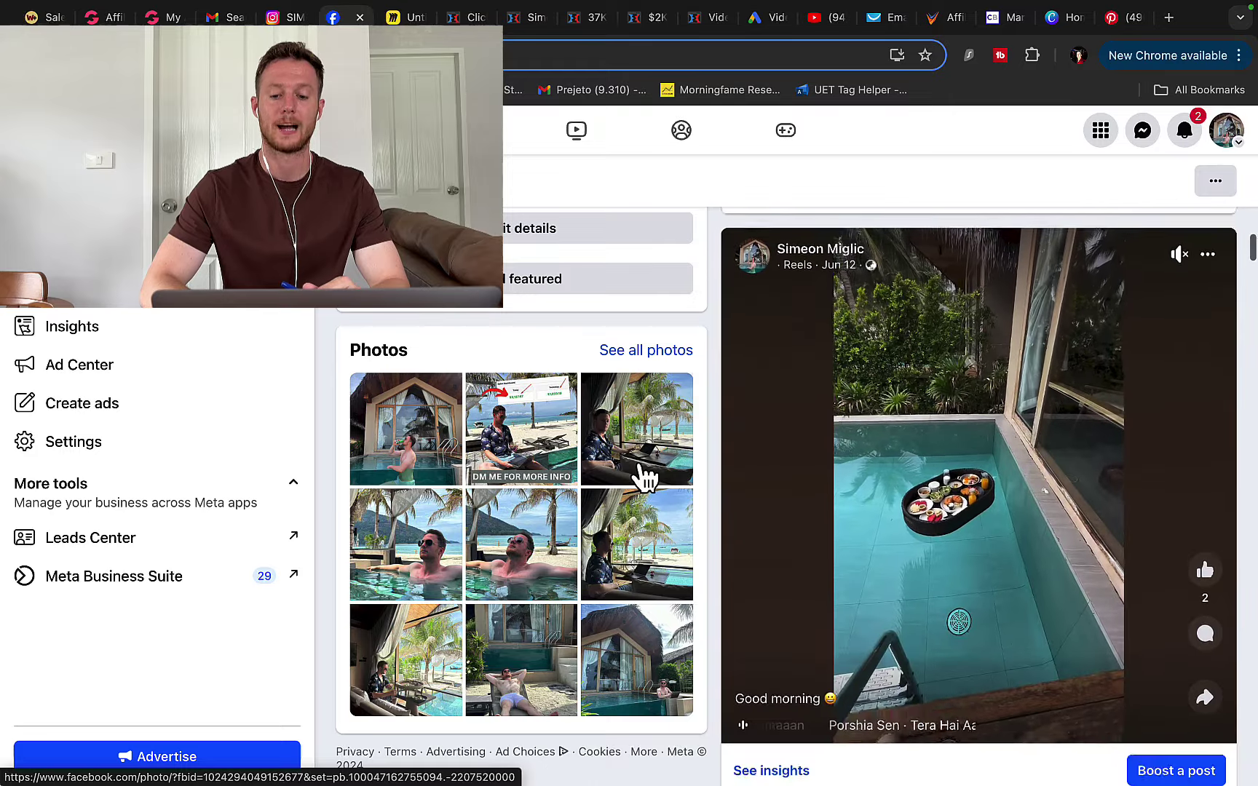
scroll(643, 477, down, 5)
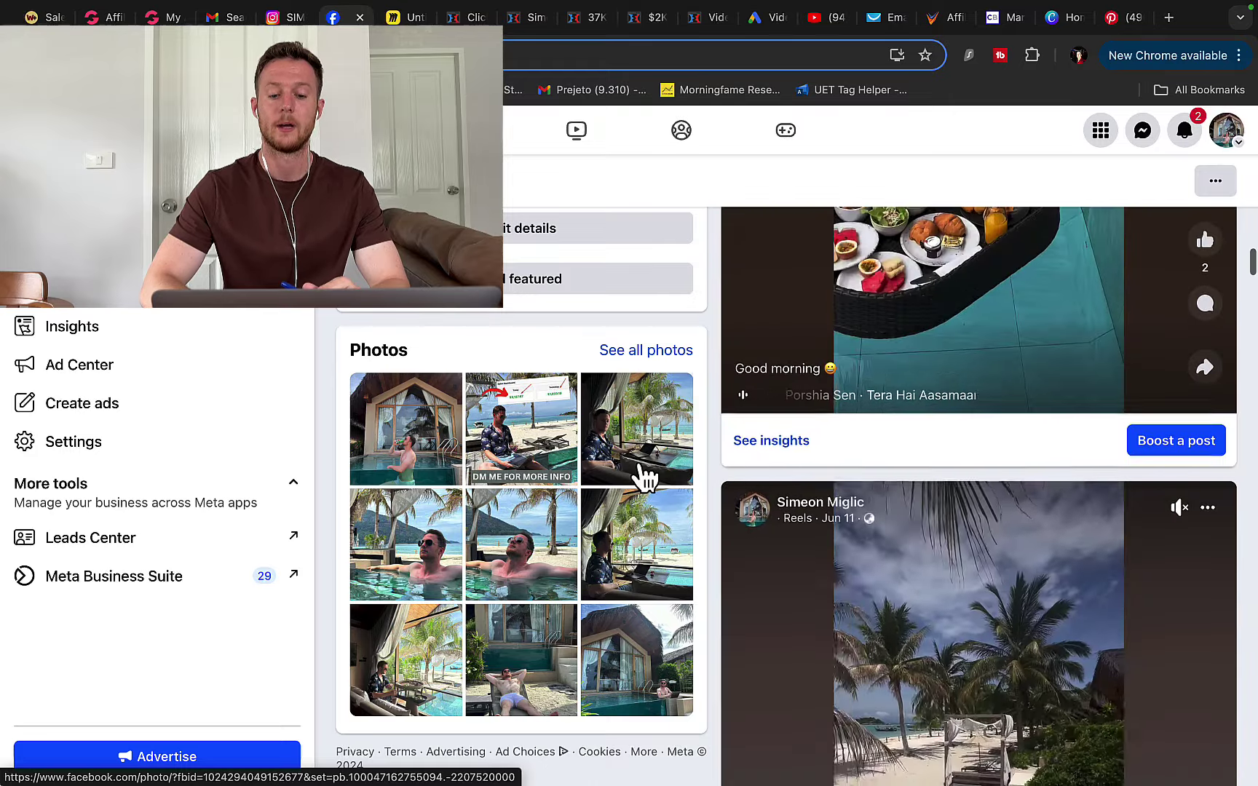
scroll(643, 477, down, 3)
scroll(643, 477, down, 8)
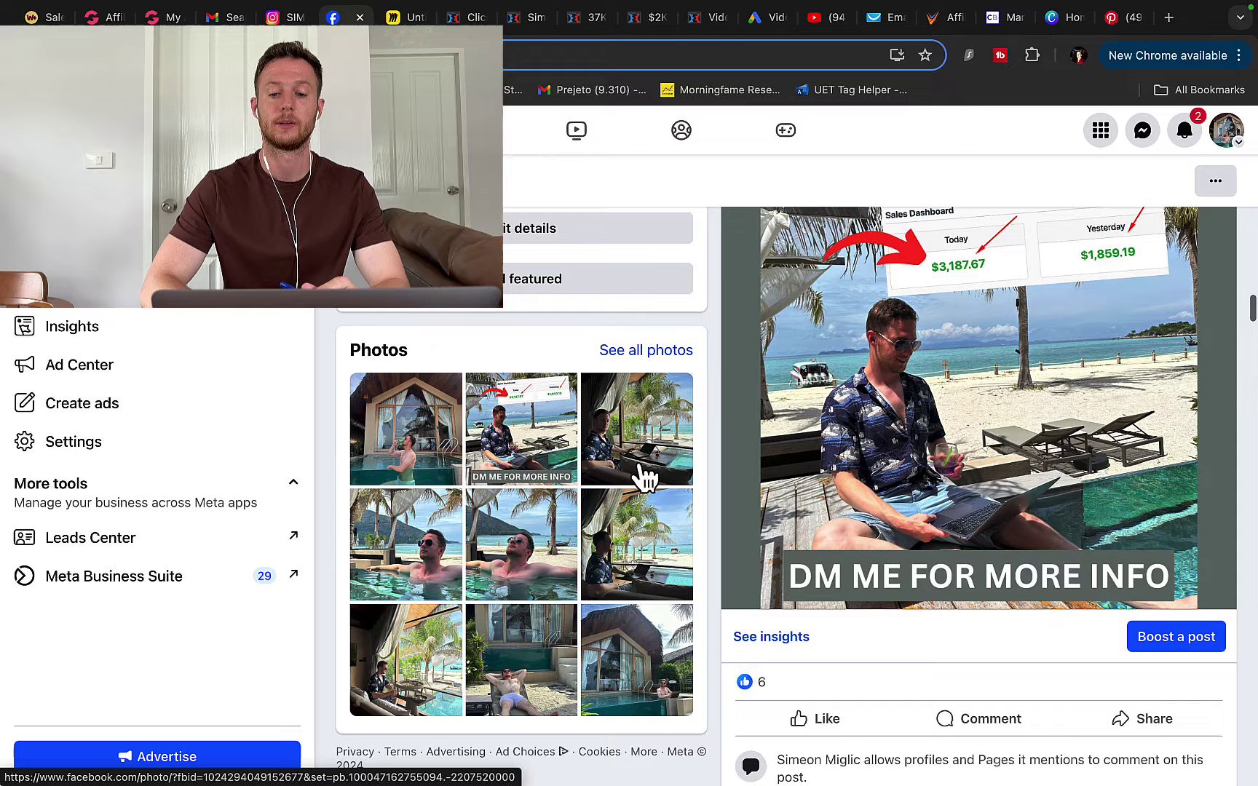
scroll(642, 477, up, 1)
click(1056, 495)
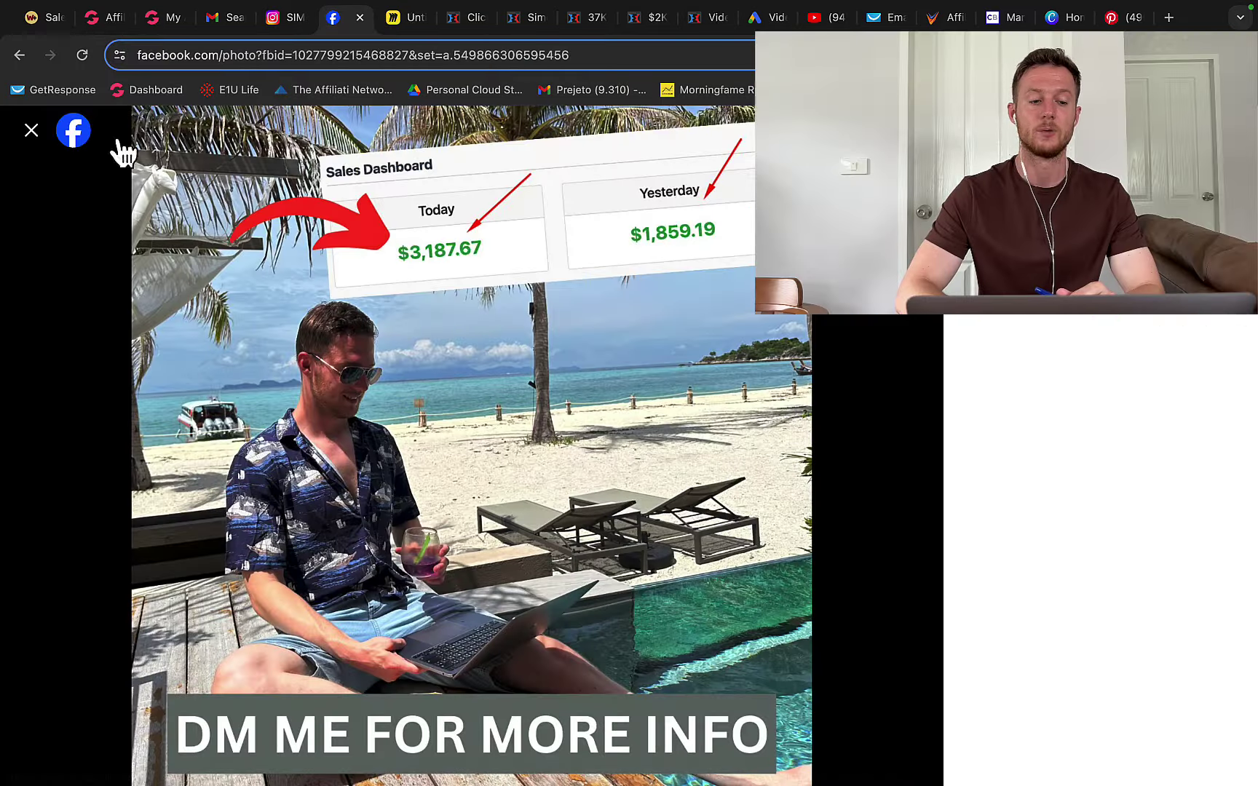
click(29, 139)
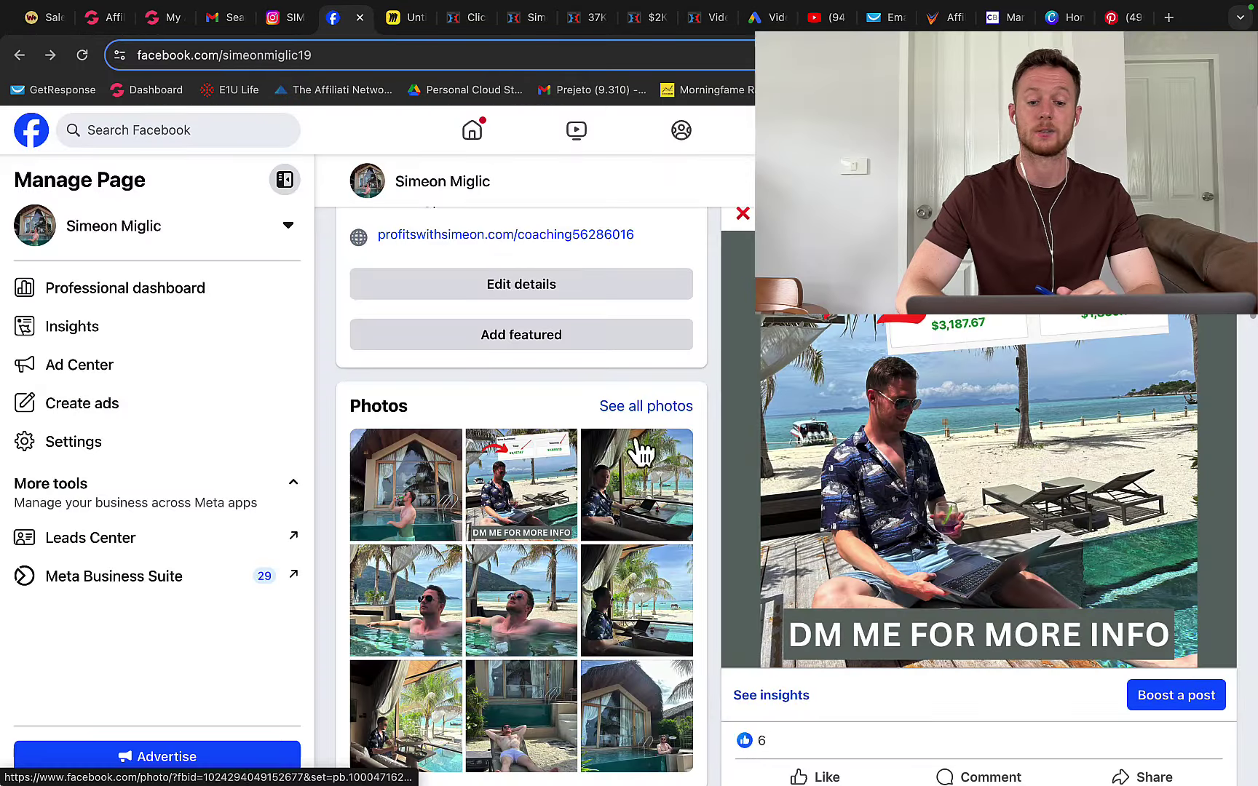
Open the multi-photo post and page through five more album photos.
scroll(543, 429, down, 2)
scroll(551, 399, down, 8)
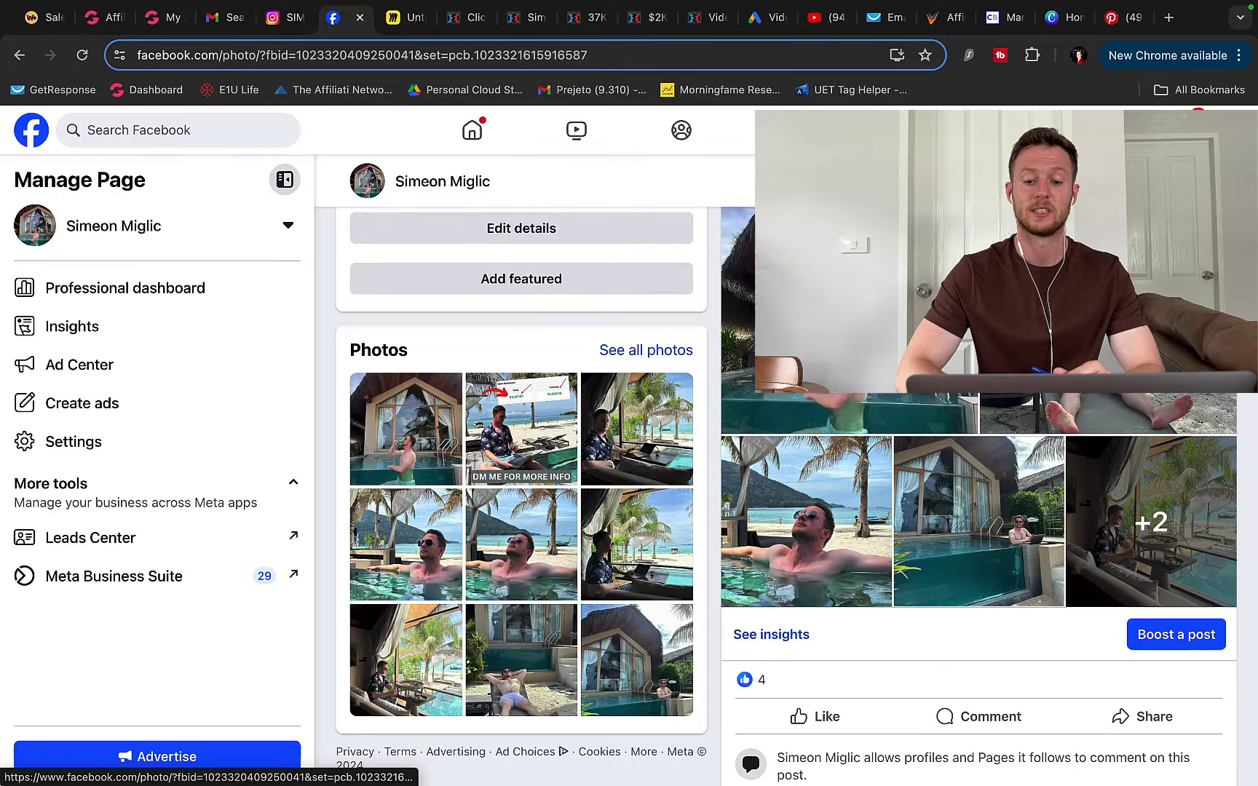
click(859, 306)
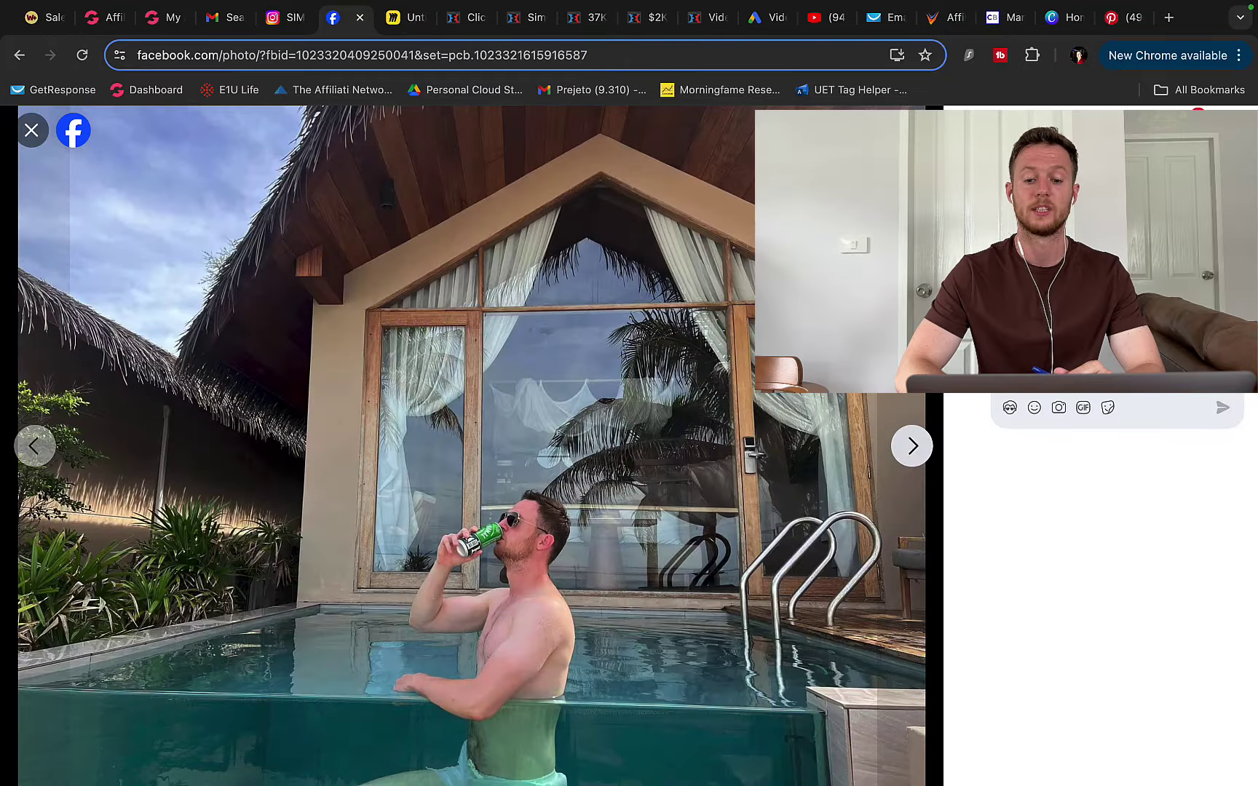
click(915, 464)
click(915, 464)
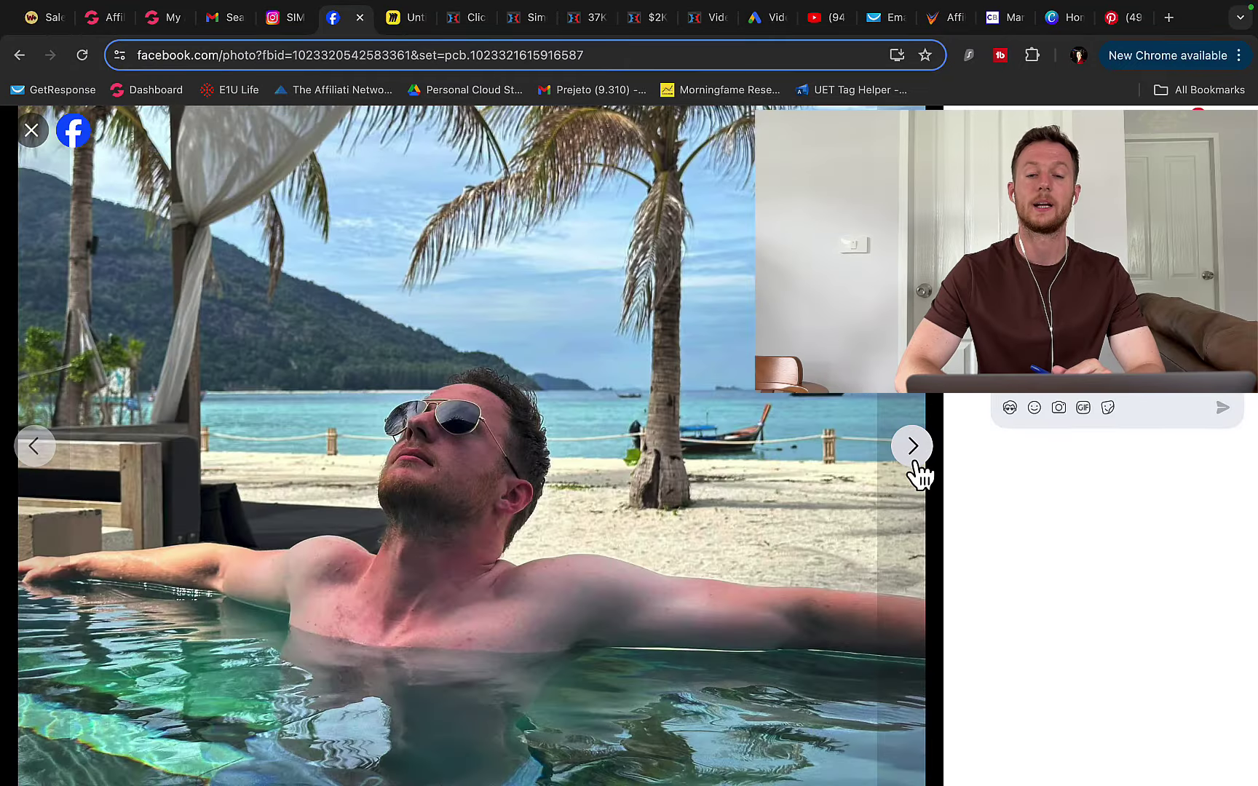
click(915, 464)
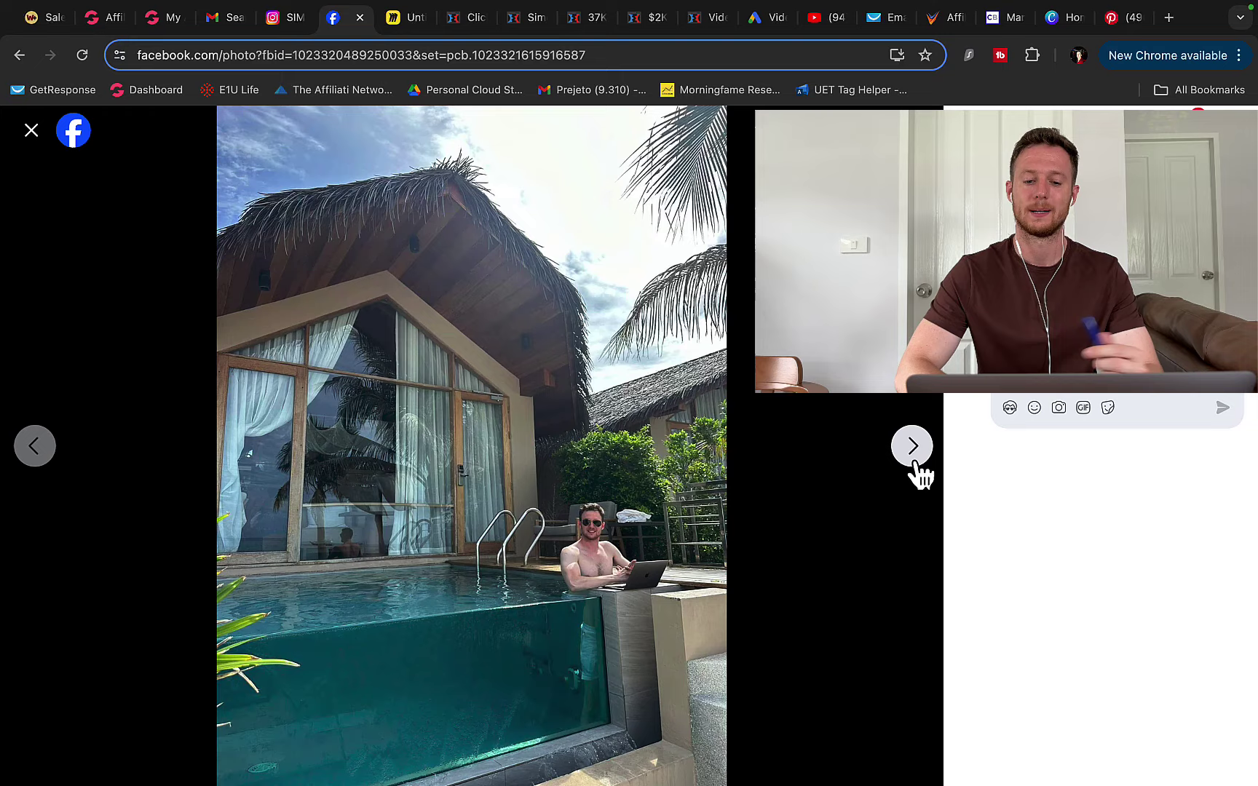
click(916, 464)
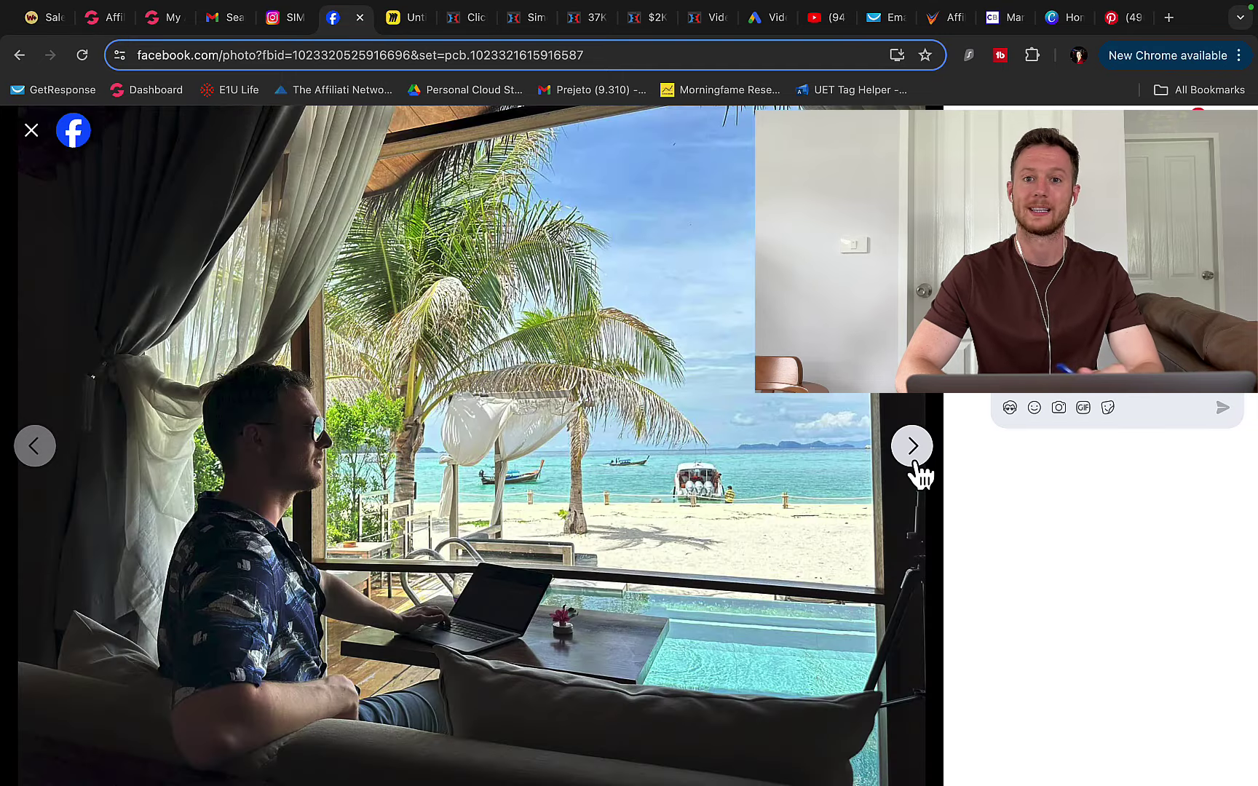
click(915, 464)
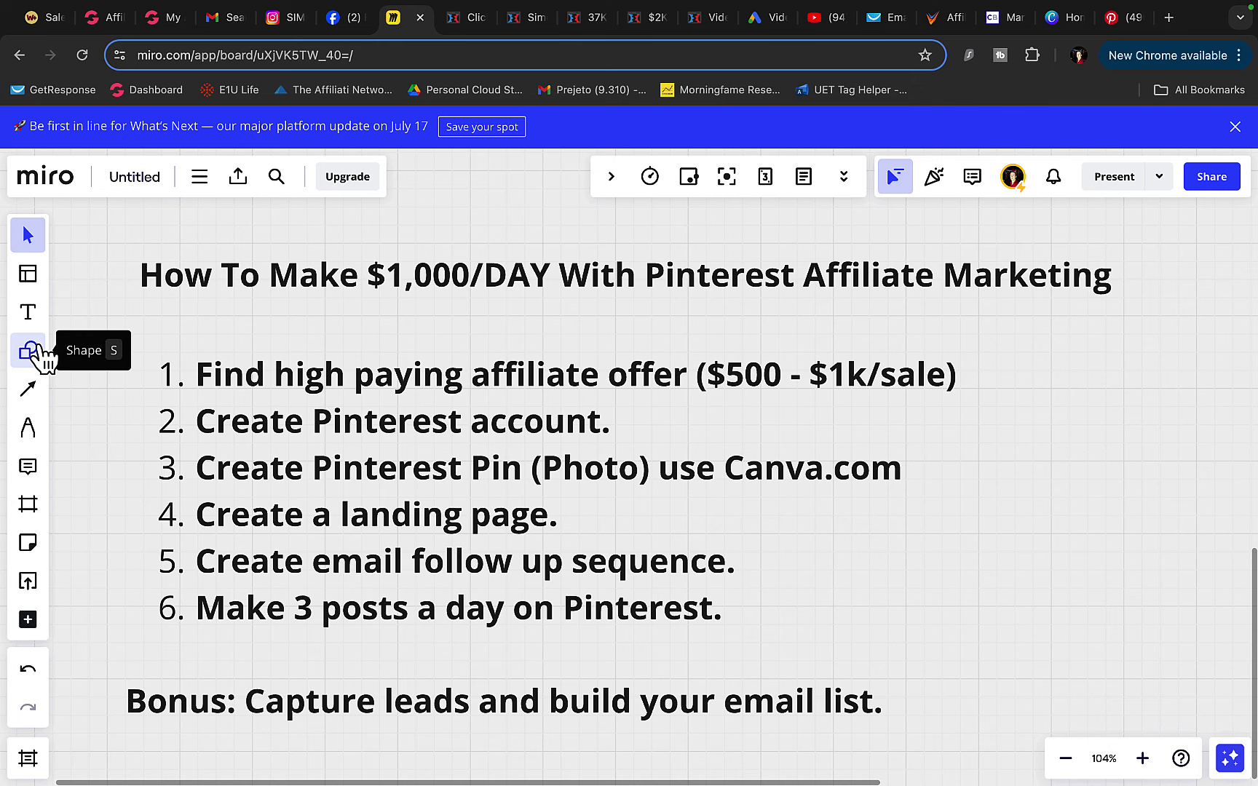
With the pen tool, hand-write '$10K' in red on an empty area of the board.
click(31, 429)
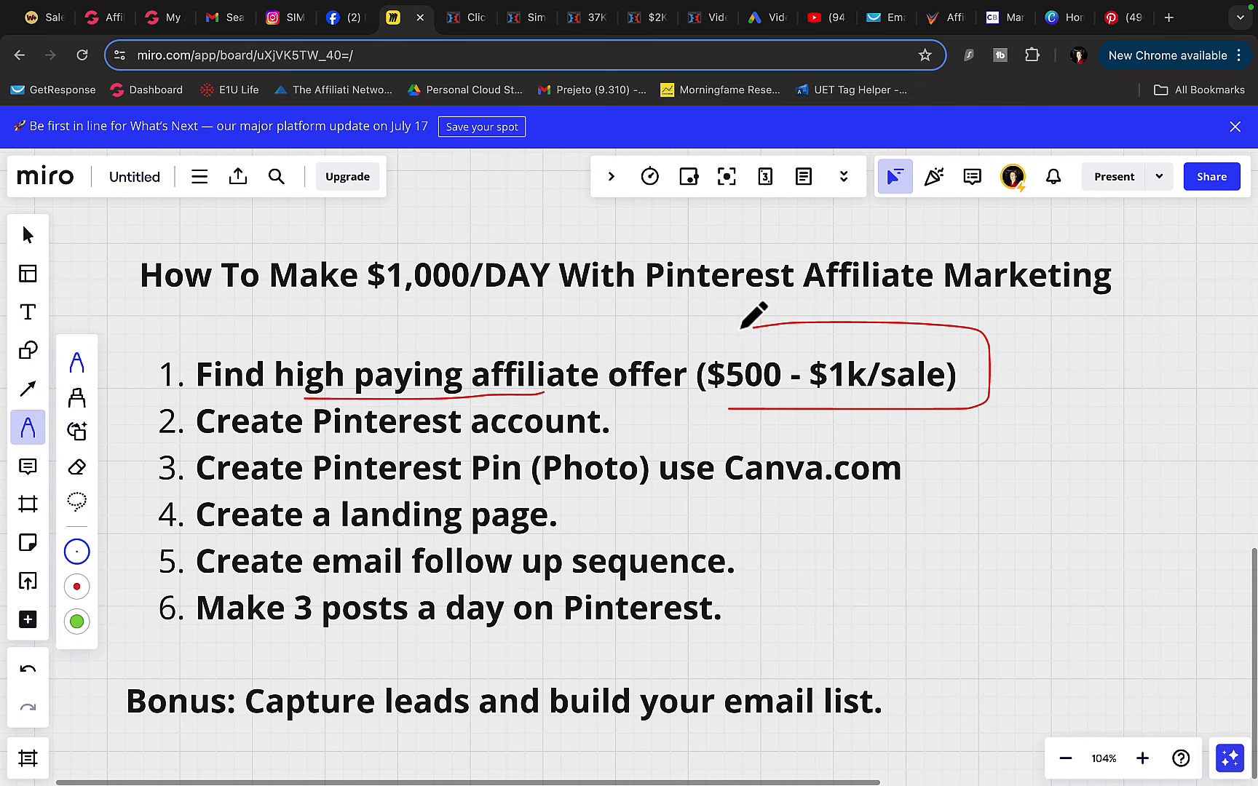
scroll(761, 395, right, 10)
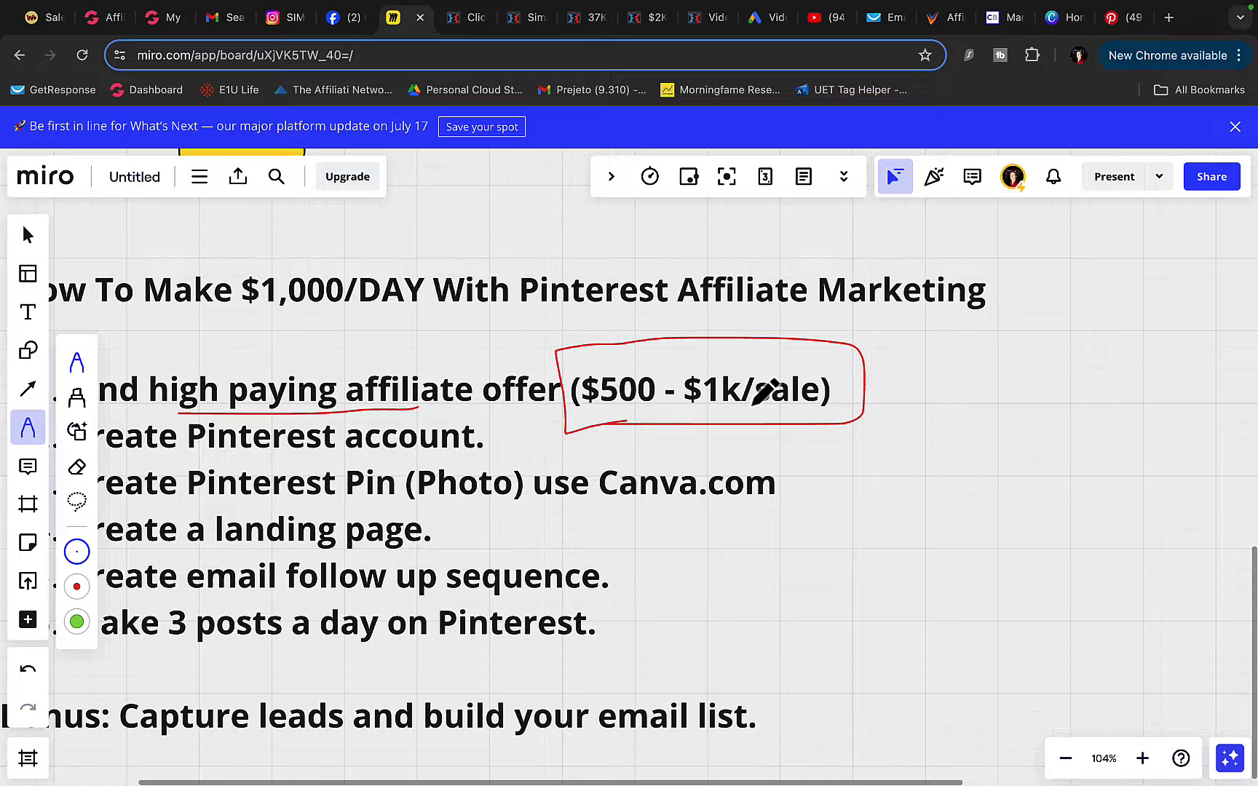
drag(631, 438, 590, 435)
drag(655, 330, 684, 457)
drag(768, 409, 785, 353)
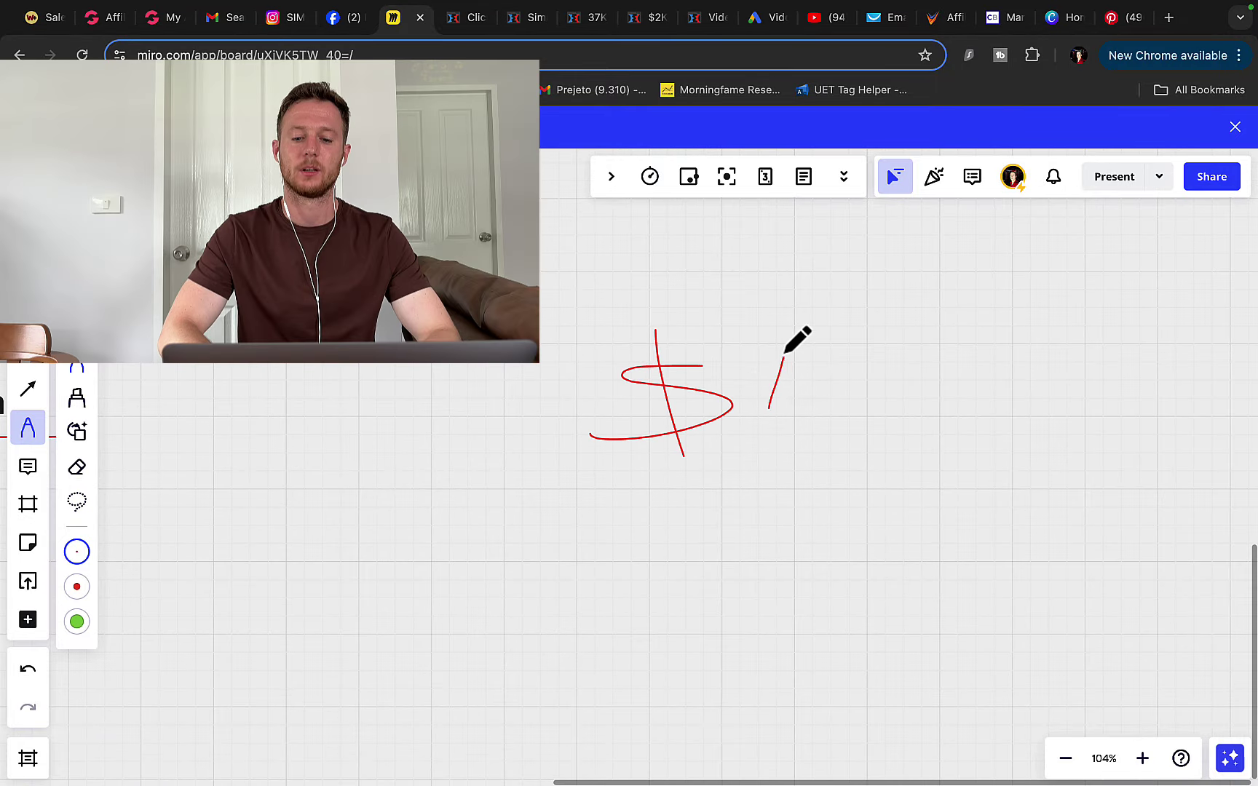
drag(933, 343, 1004, 457)
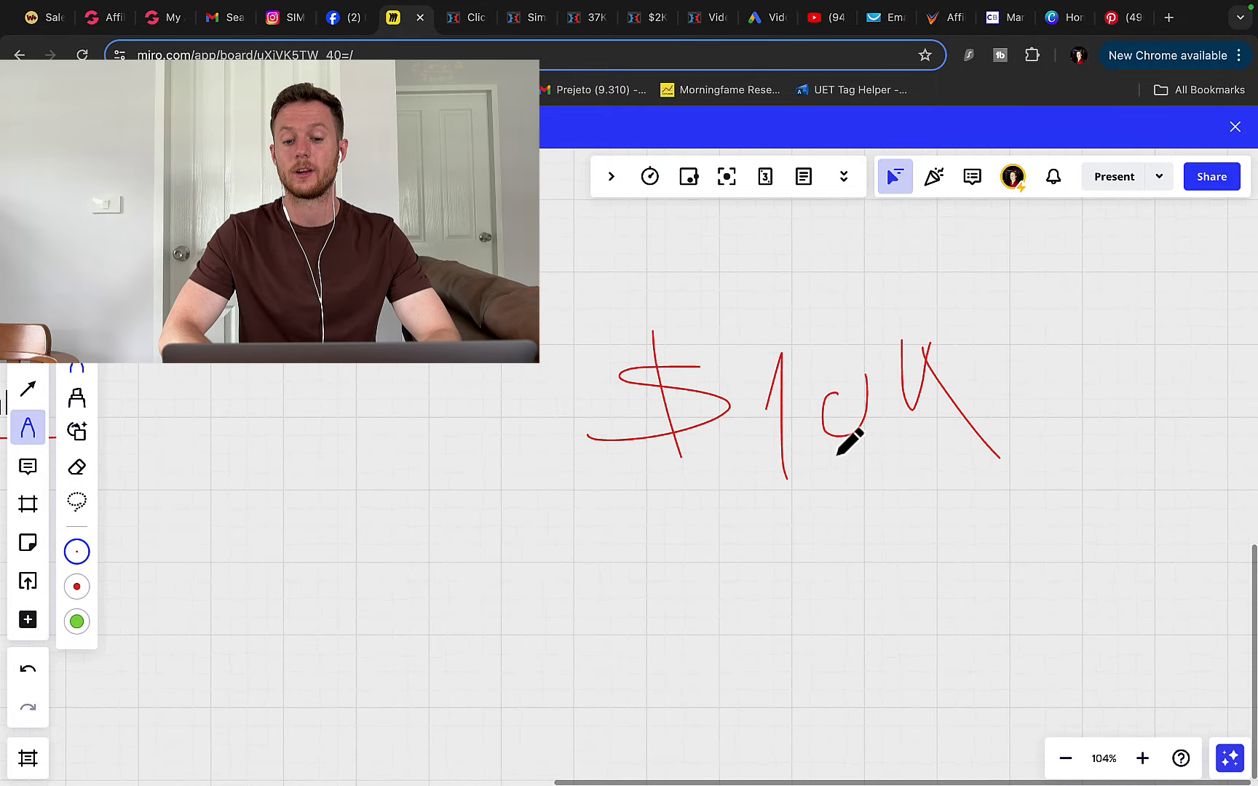
Pan around the Miro board to review the red pen notes.
scroll(843, 437, right, 4)
scroll(866, 436, right, 2)
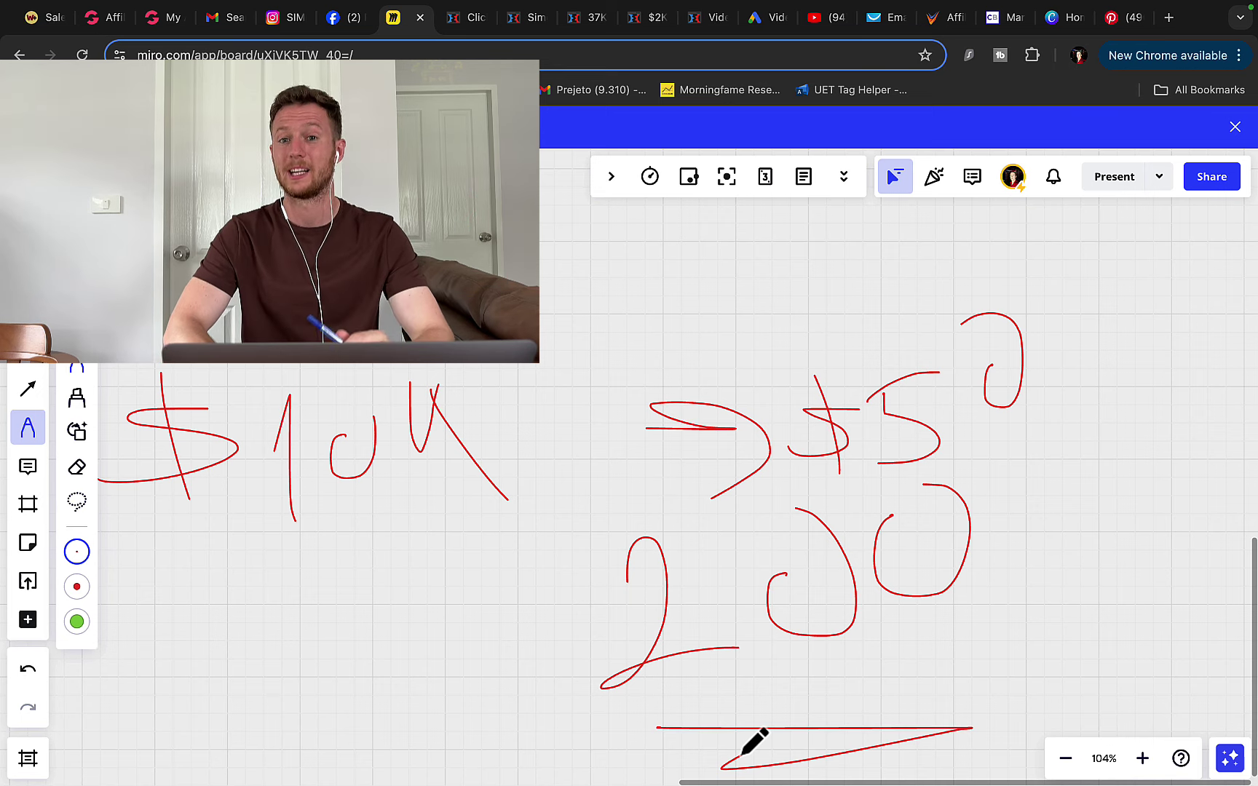
scroll(753, 743, down, 6)
scroll(754, 742, left, 5)
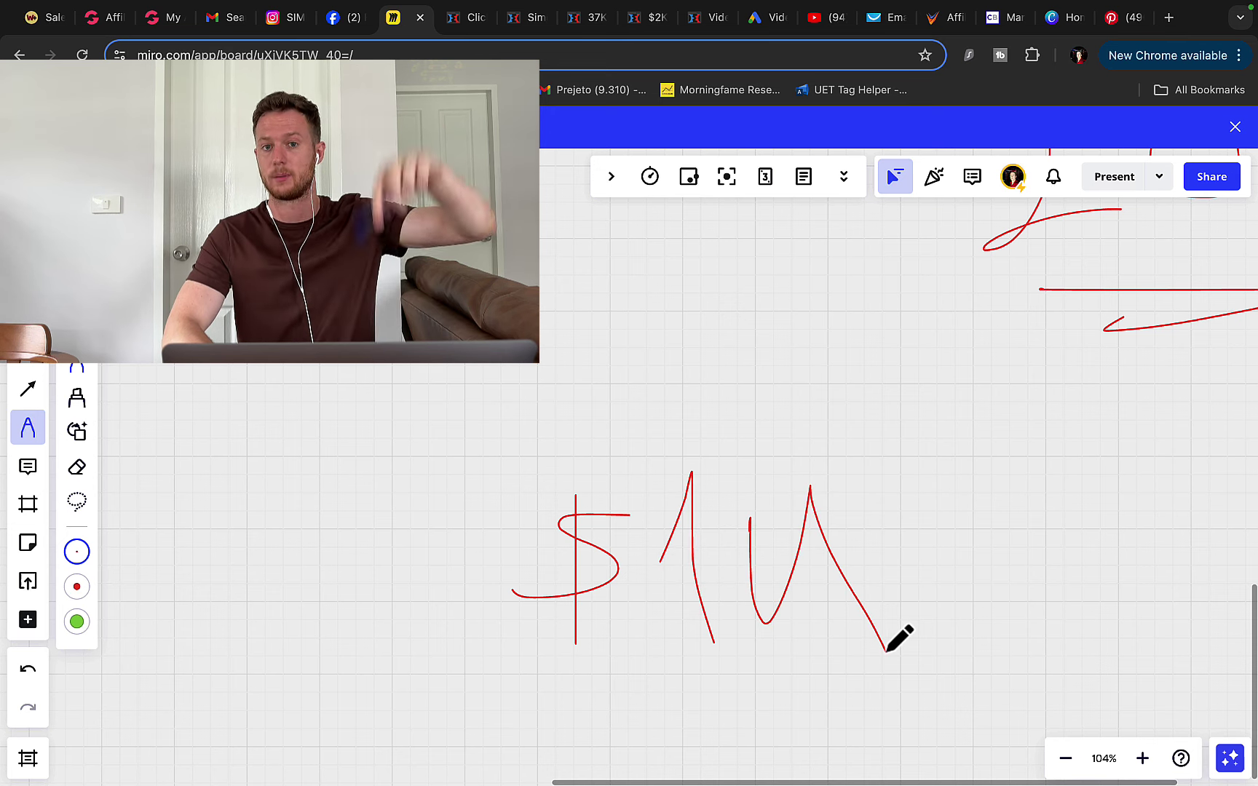
scroll(830, 609, right, 5)
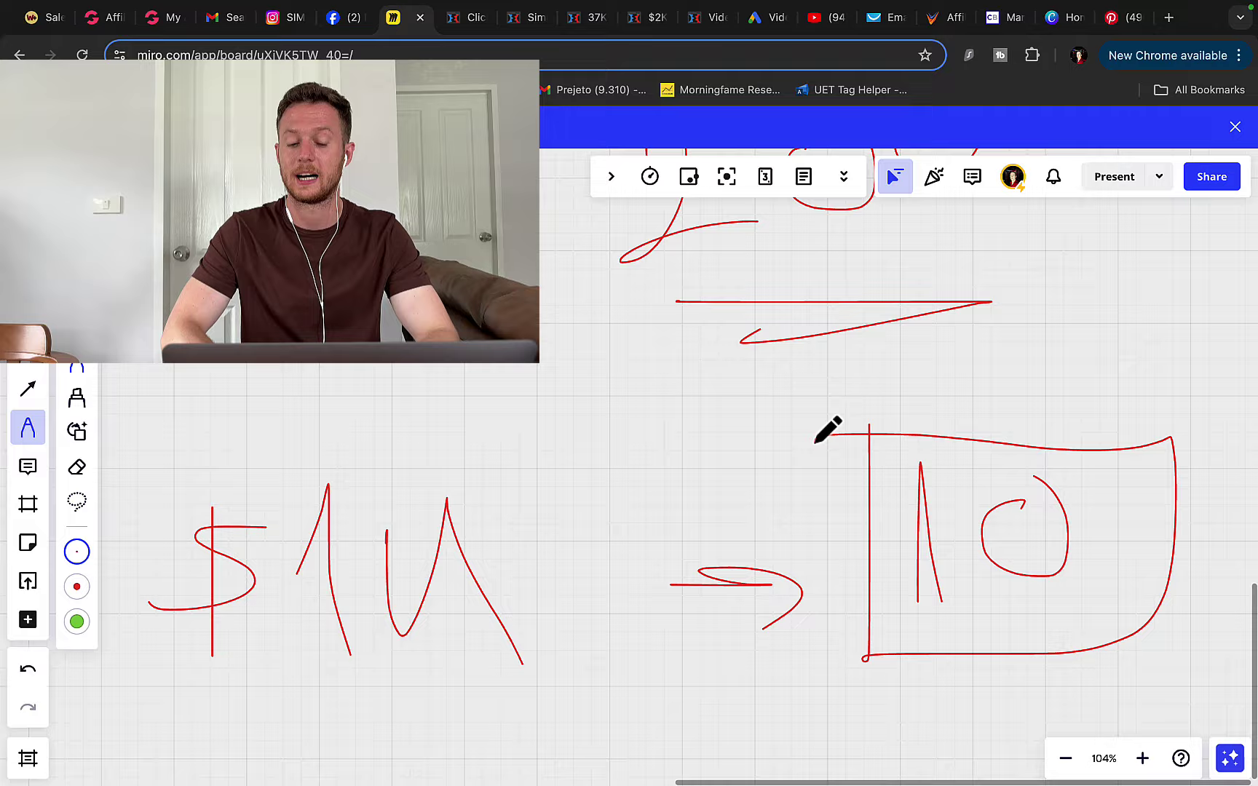
scroll(815, 442, right, 5)
scroll(891, 498, right, 1)
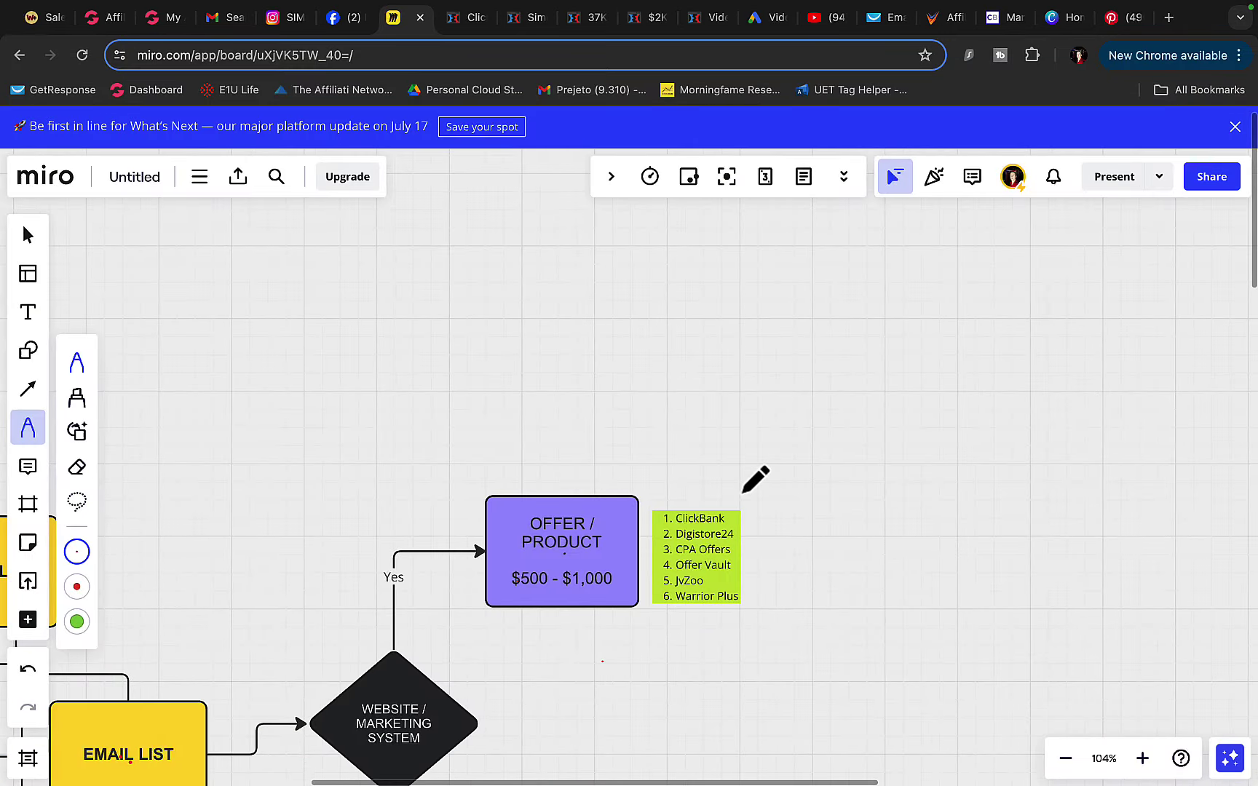
scroll(754, 473, up, 10)
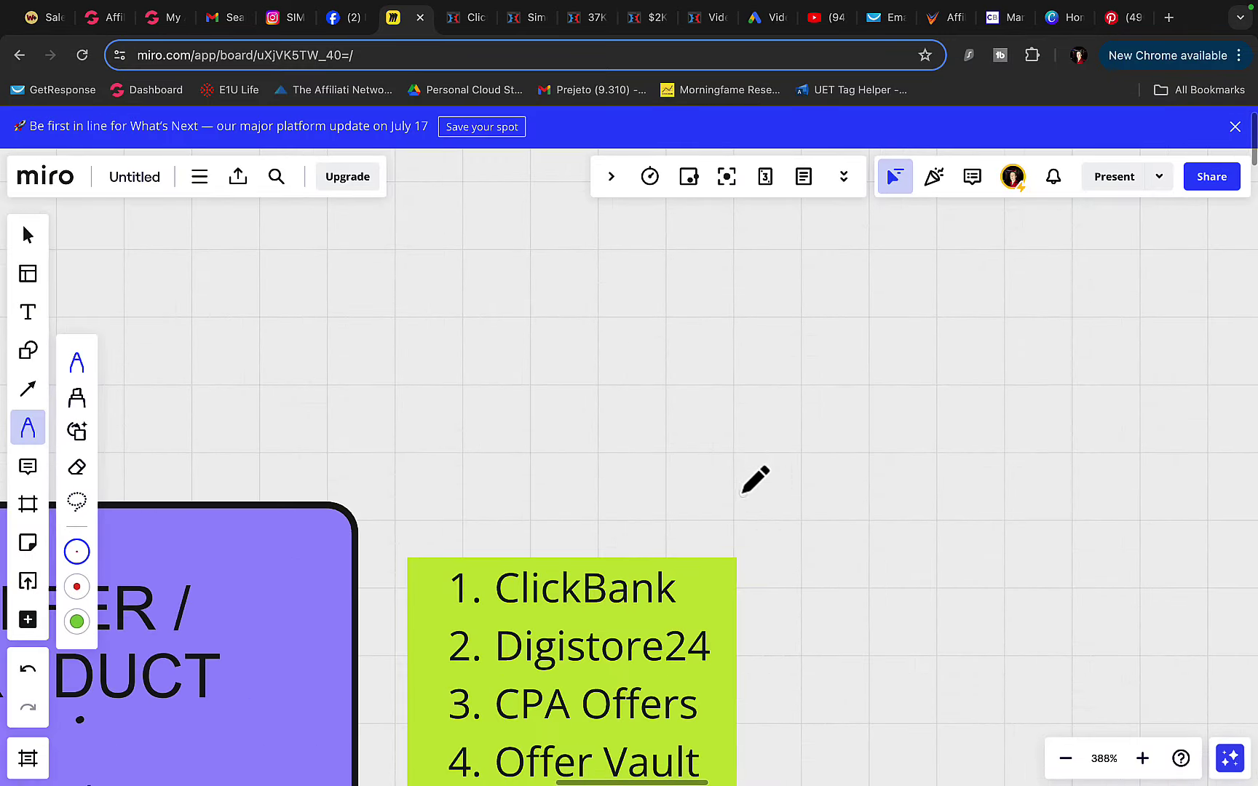
scroll(662, 466, down, 3)
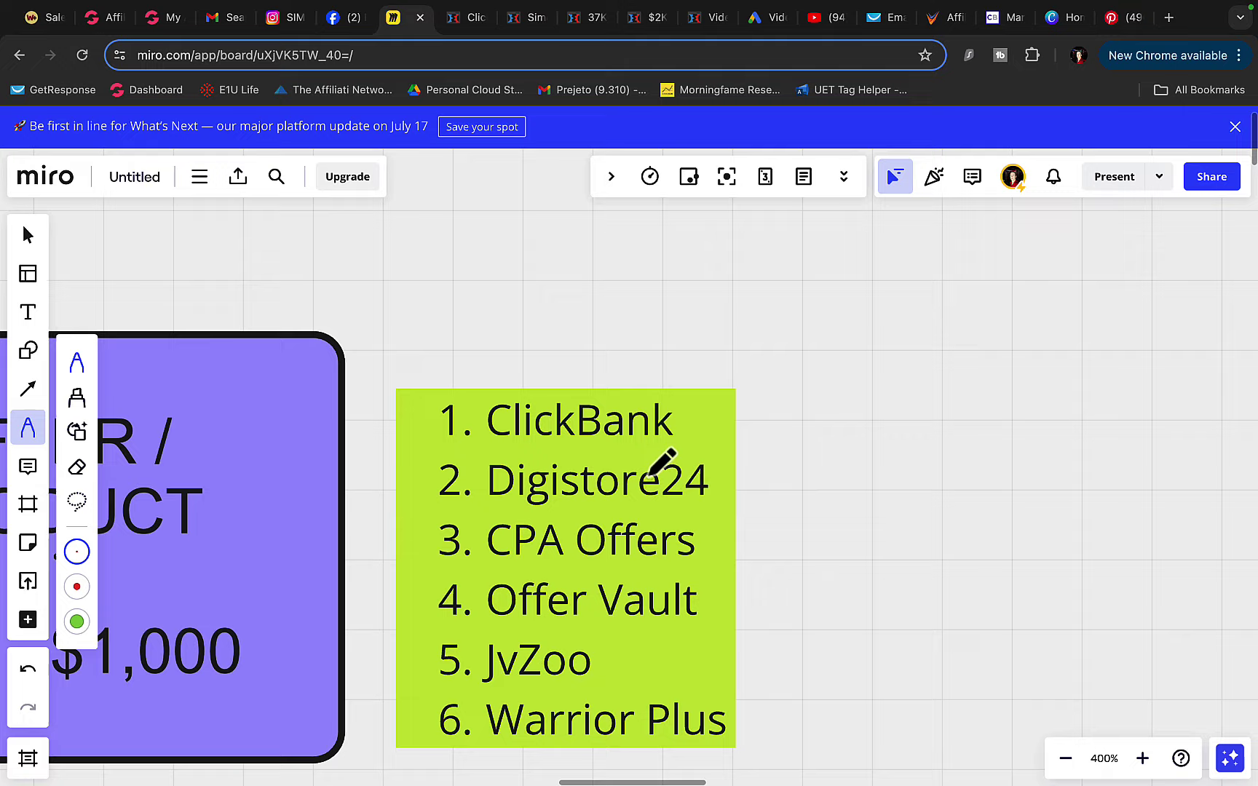
scroll(593, 527, left, 2)
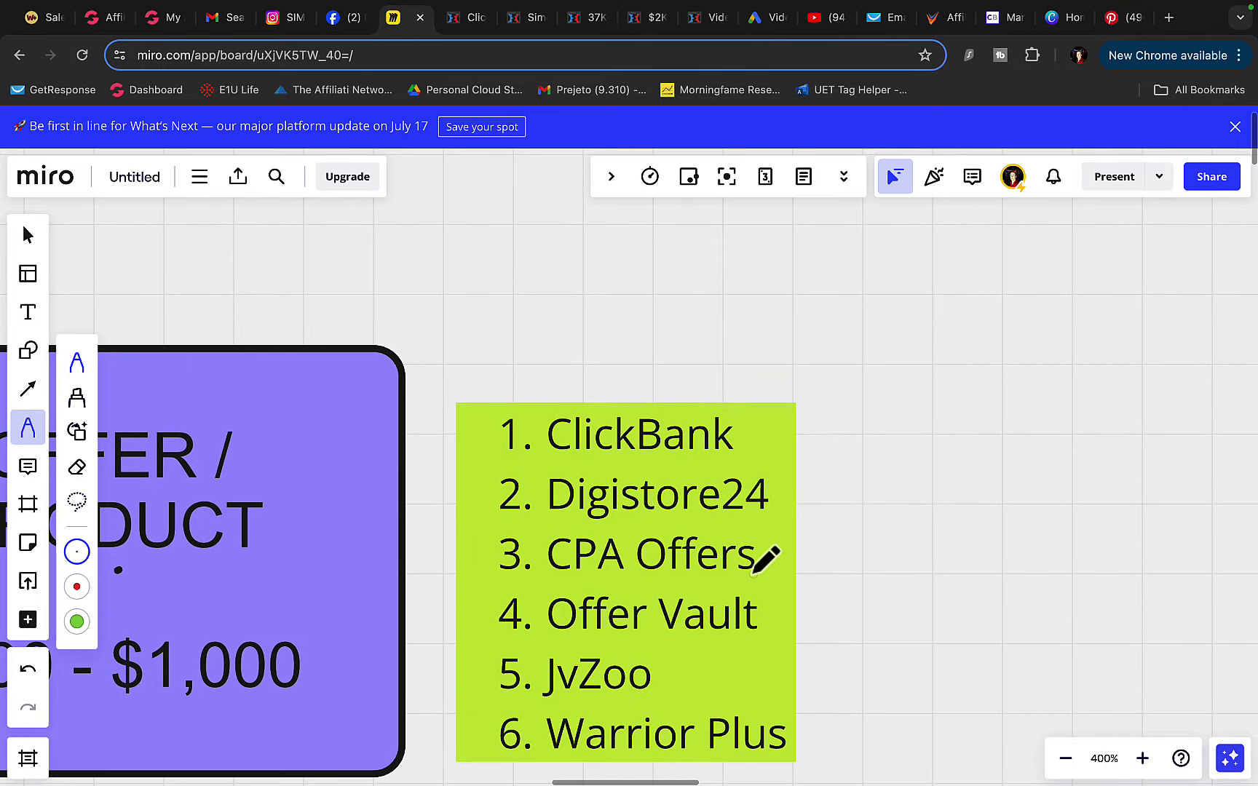
scroll(659, 559, down, 3)
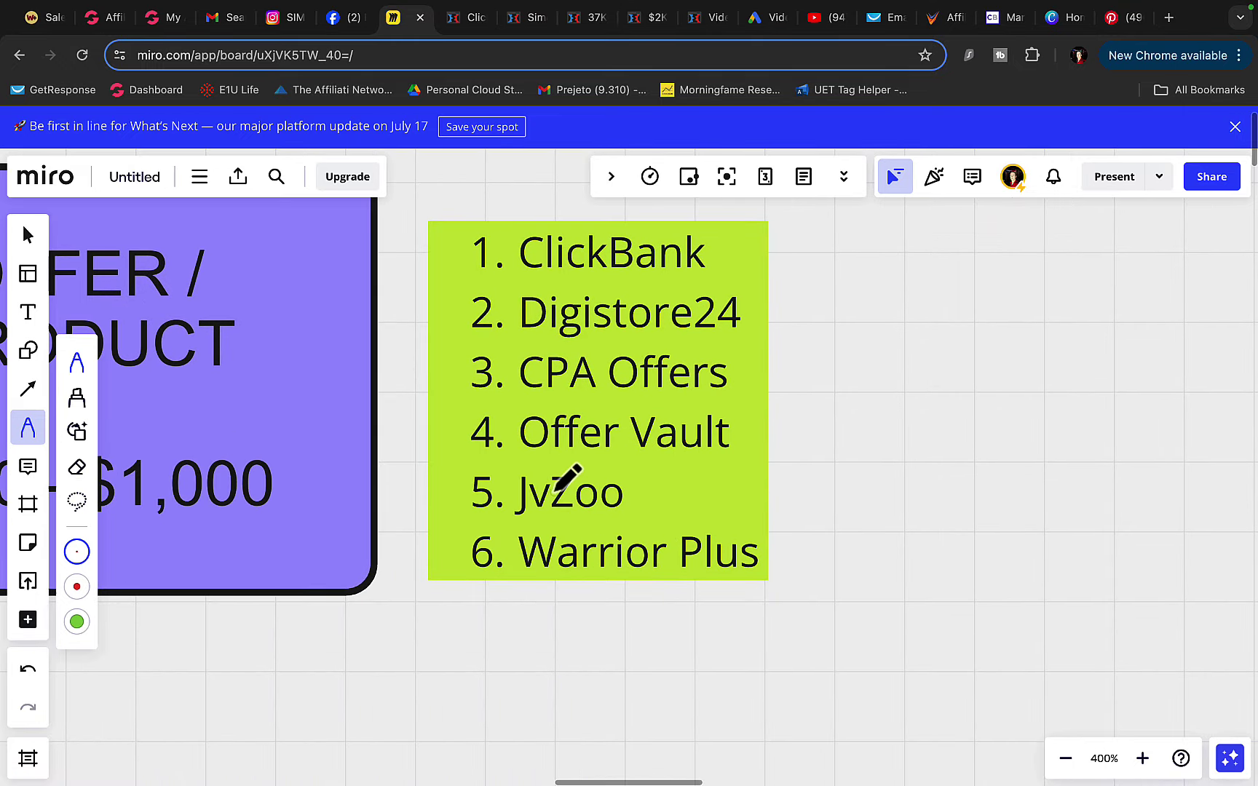
scroll(570, 567, up, 2)
scroll(709, 533, right, 1)
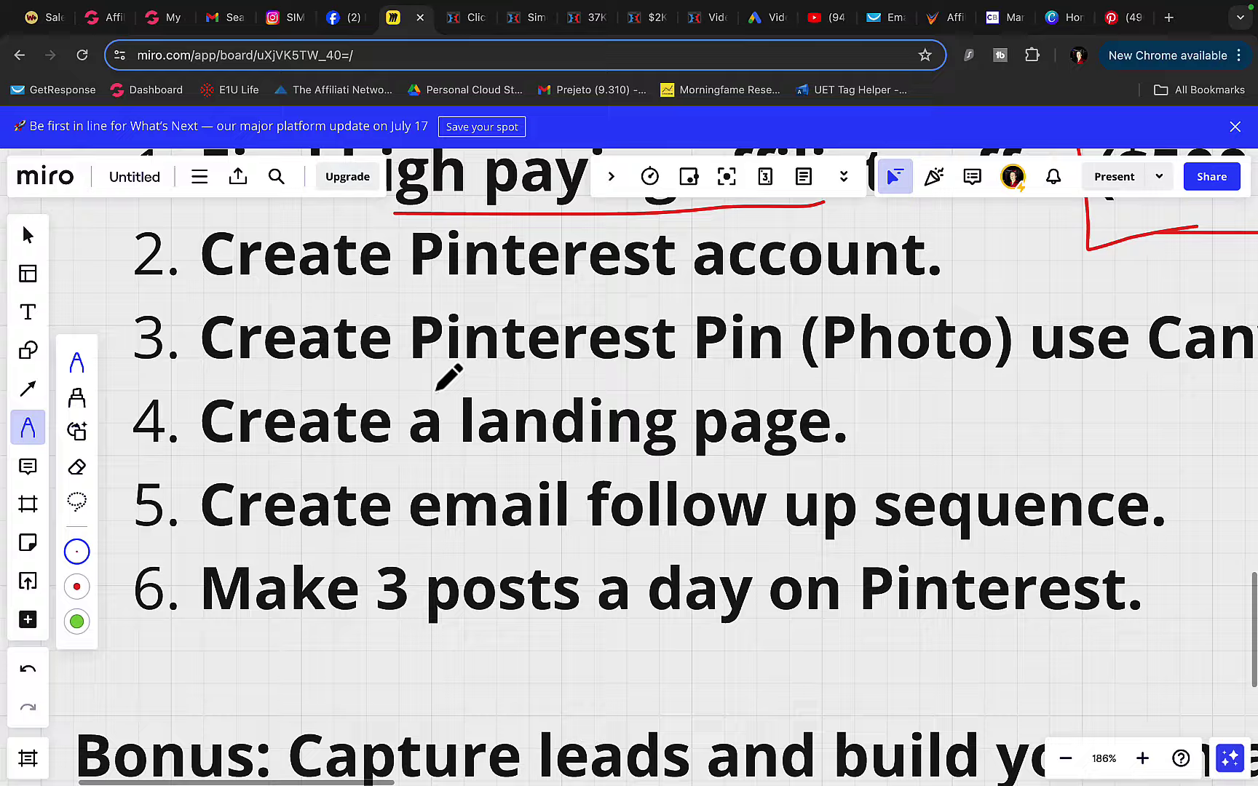
After checking the Pinterest Business Hub, underline 'use Canva.com' in step 3 in red.
scroll(439, 386, up, 3)
click(1122, 17)
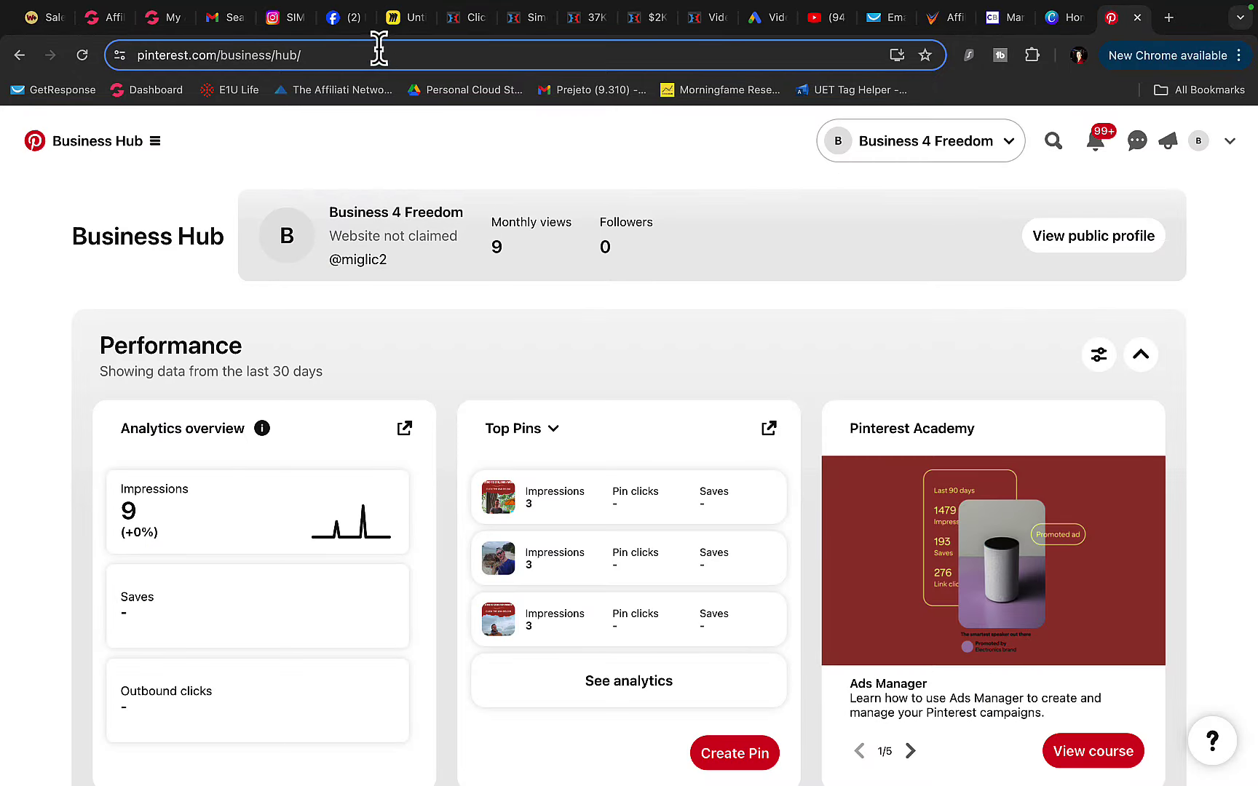
click(395, 19)
scroll(364, 477, down, 3)
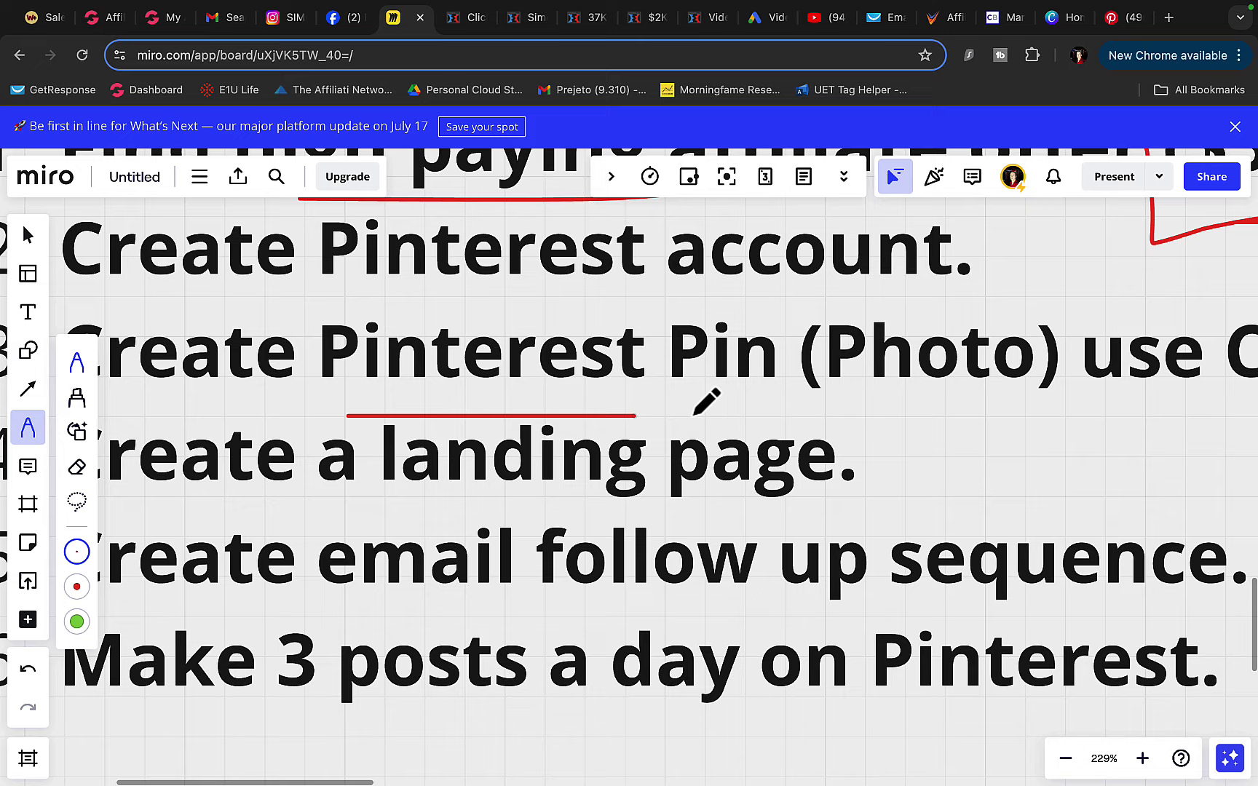
scroll(760, 414, right, 5)
drag(705, 423, 988, 423)
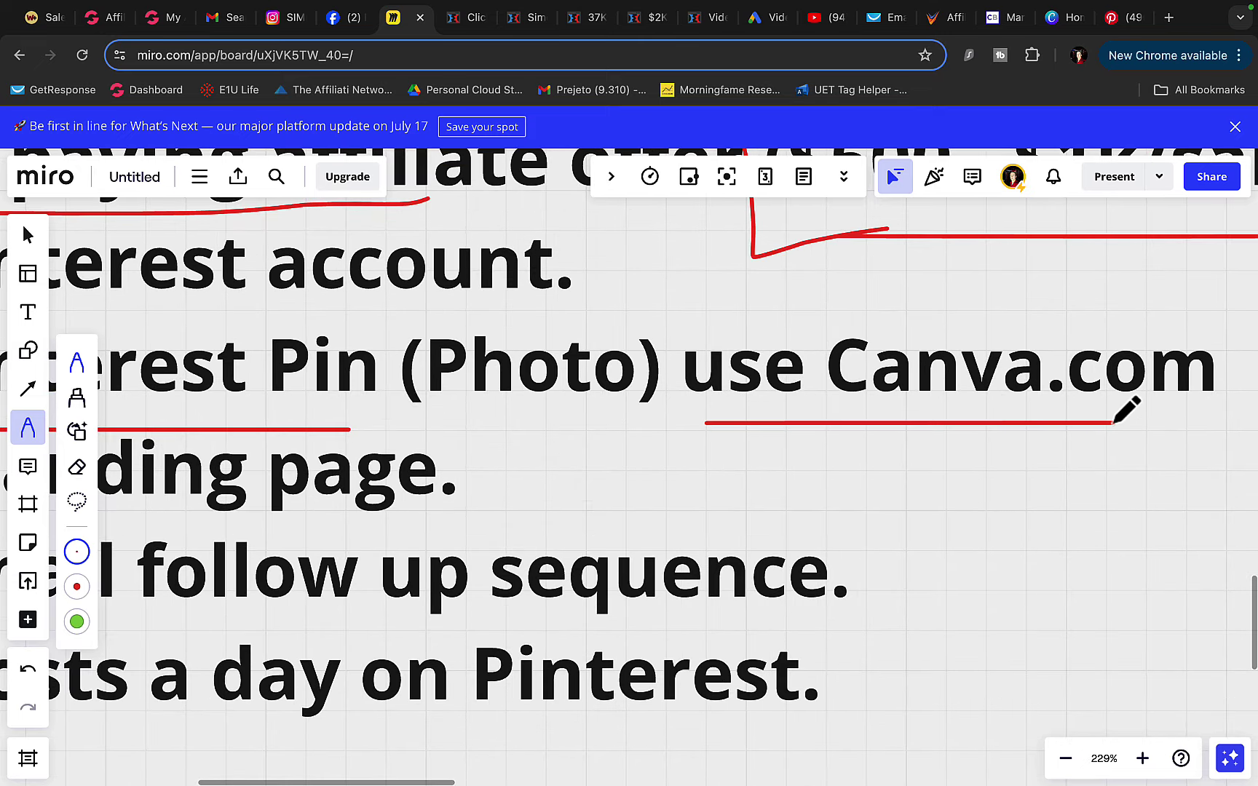
click(1053, 20)
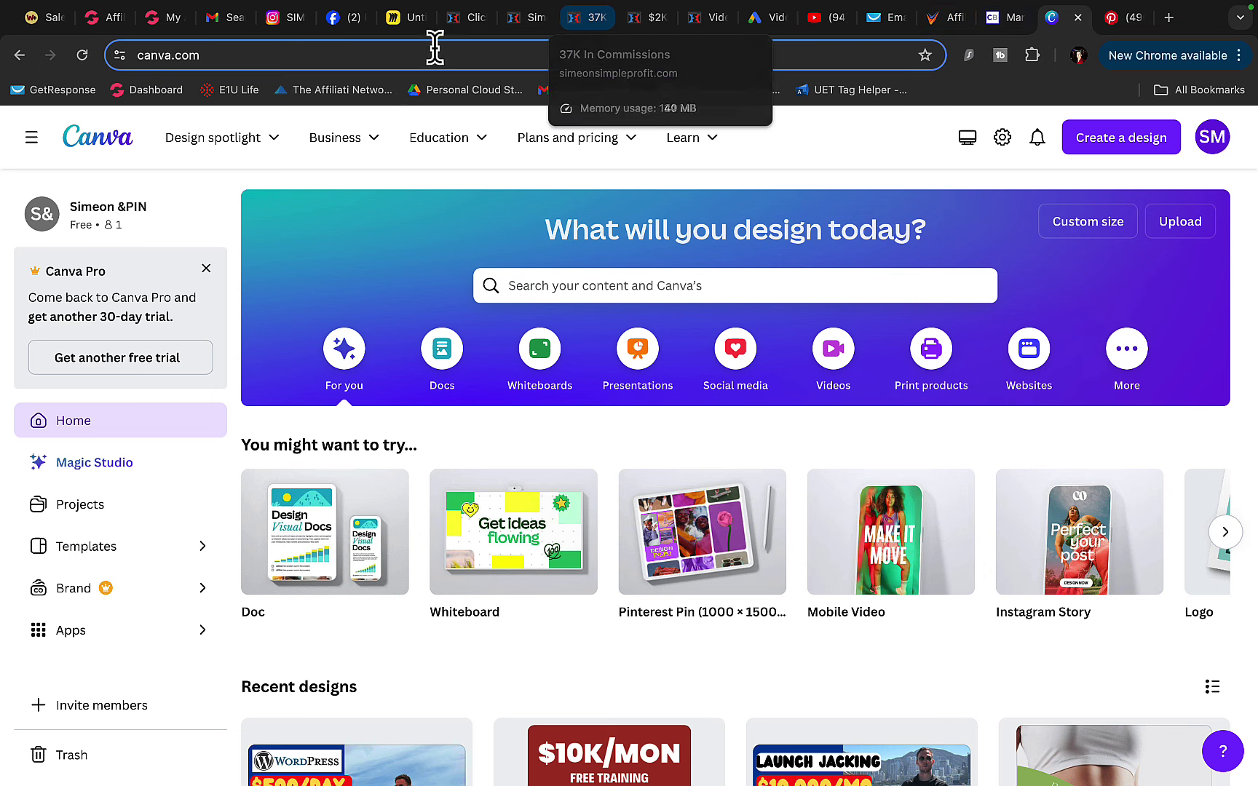
Return to the Miro board and scroll up the Pinterest plan.
click(397, 17)
scroll(413, 357, up, 5)
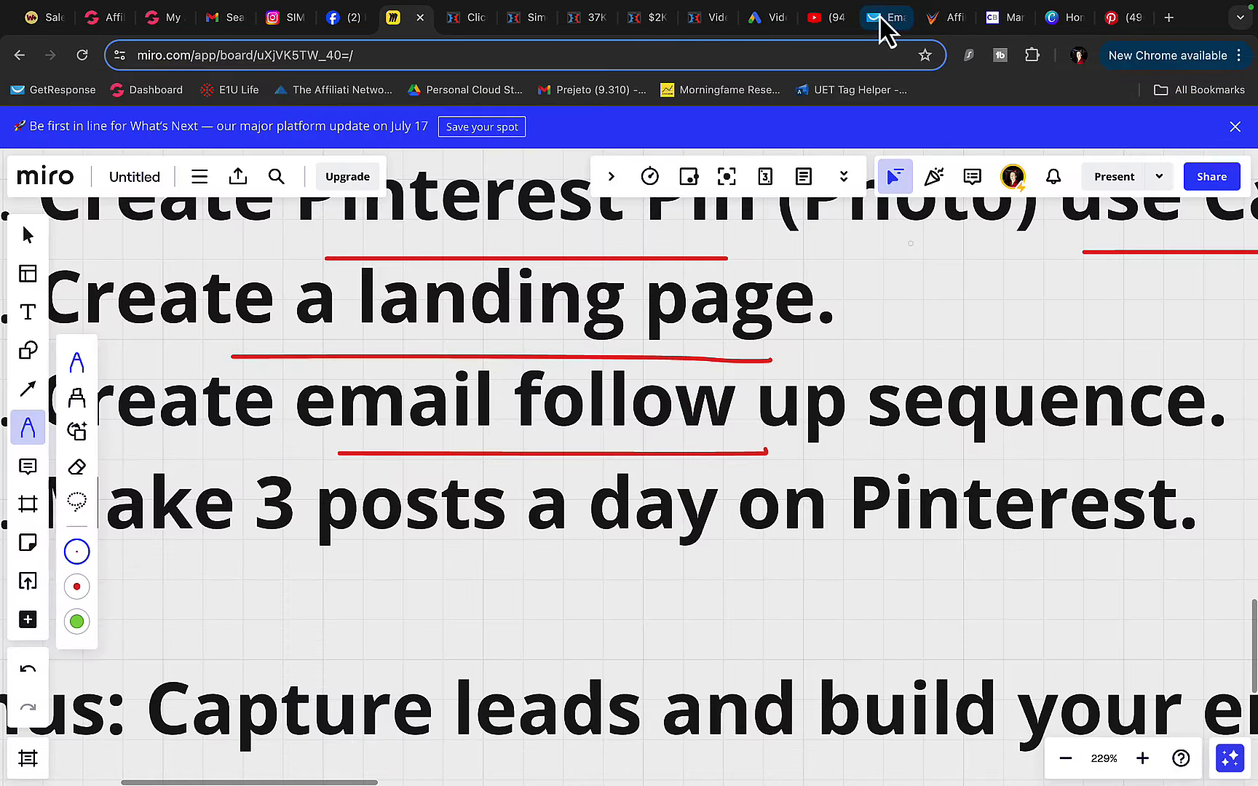
Scroll GetResponse's autoresponders, including 'video 2 & 3' at 5,403 delivered and 40.13% opens.
click(878, 18)
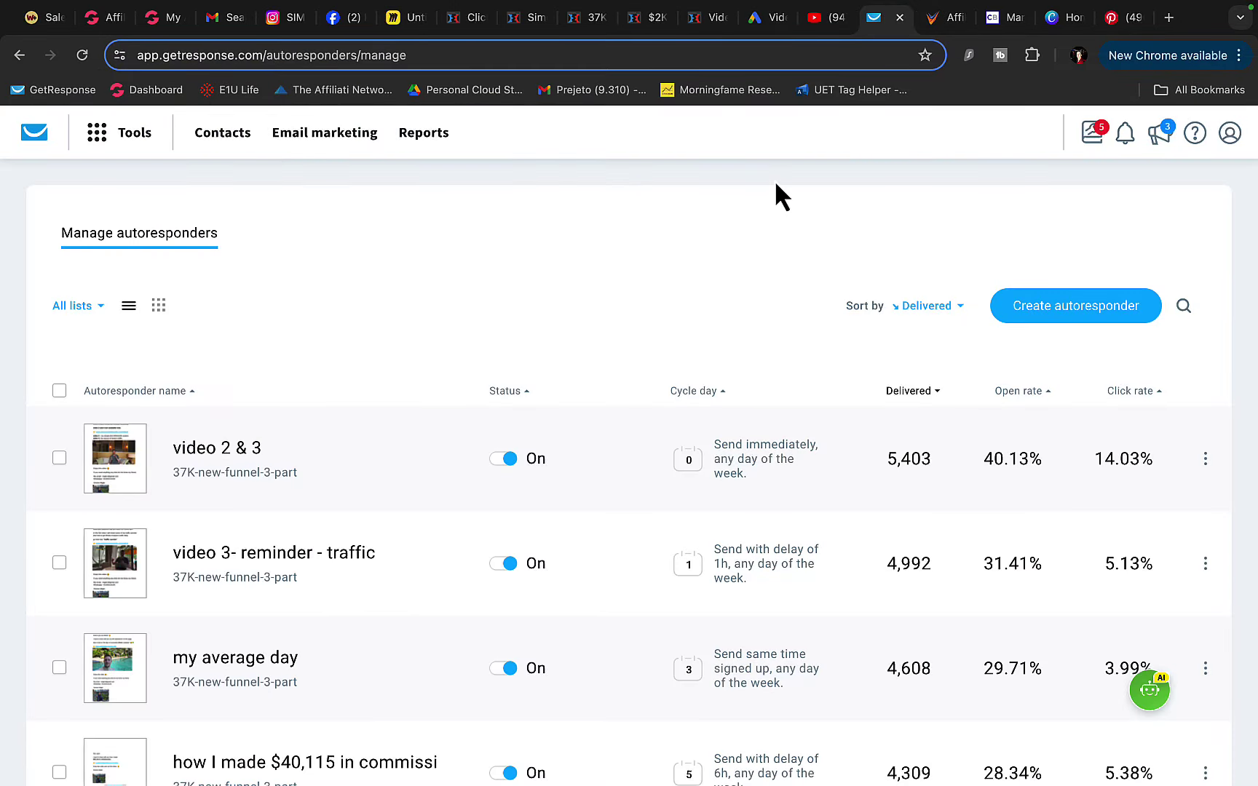
scroll(774, 180, down, 3)
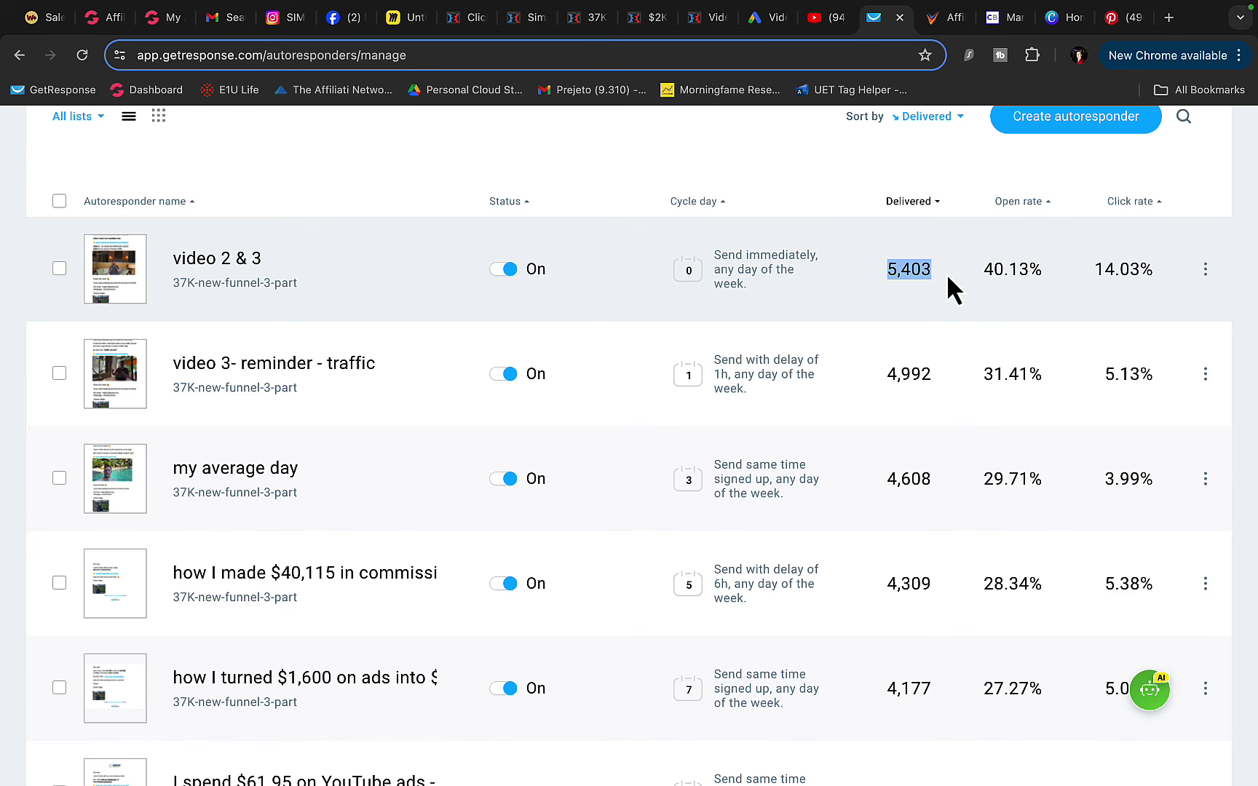
scroll(947, 273, down, 2)
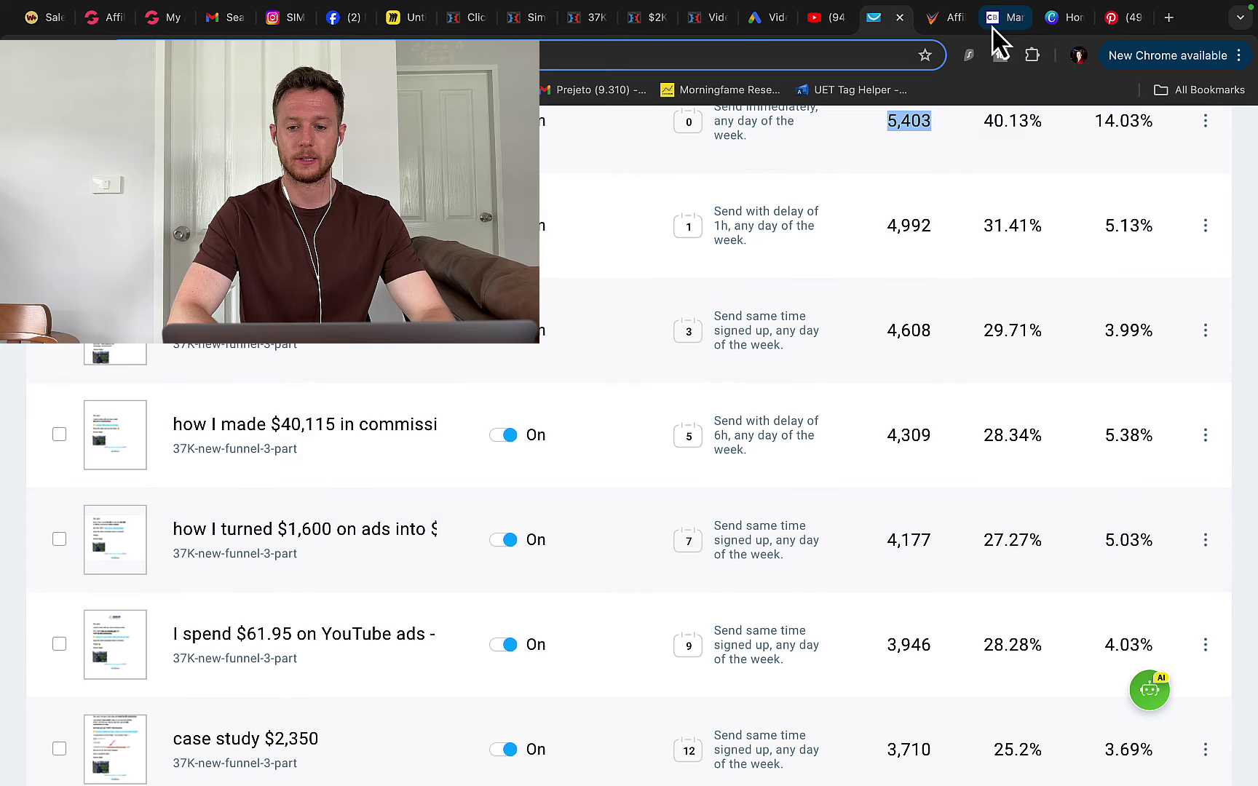
Scroll ClickBank's 'super affiliate system' results to the Super Affiliate System listing at $794.16 per conversion.
click(998, 41)
scroll(859, 393, down, 5)
scroll(858, 393, up, 5)
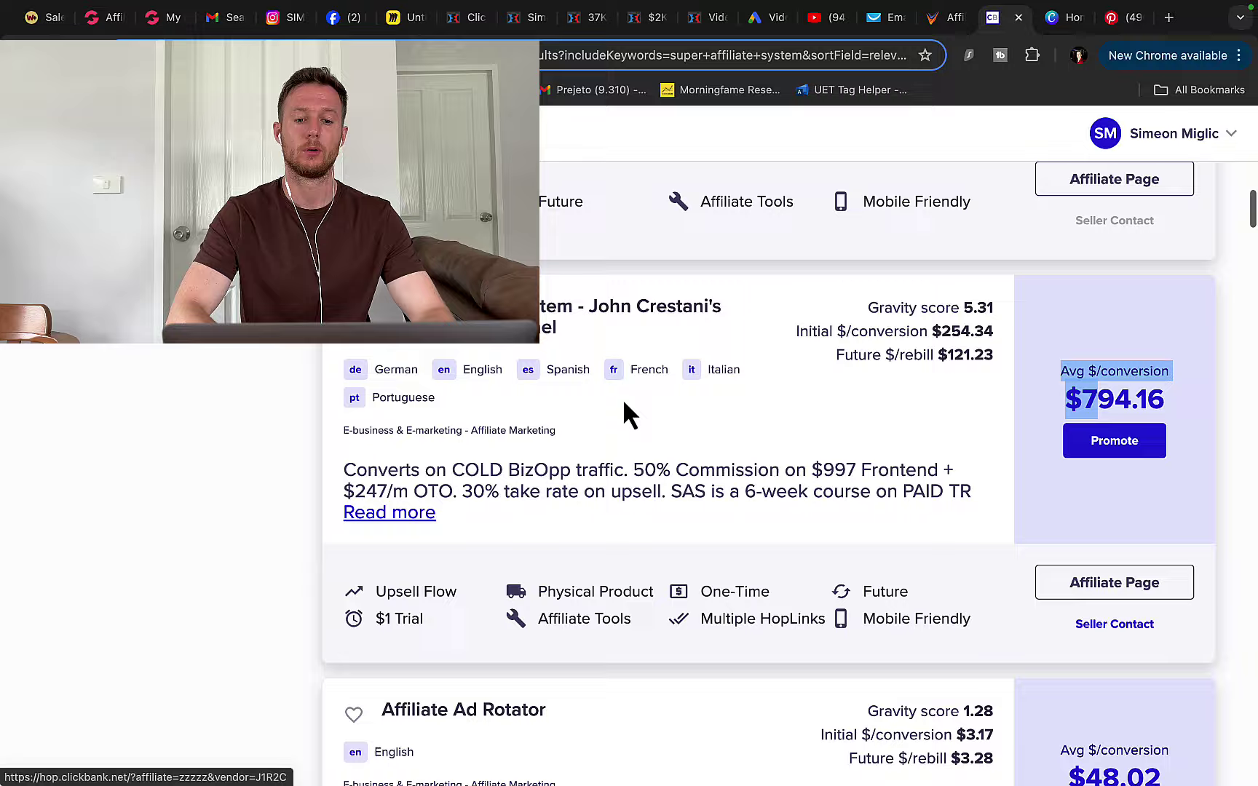
scroll(622, 398, up, 8)
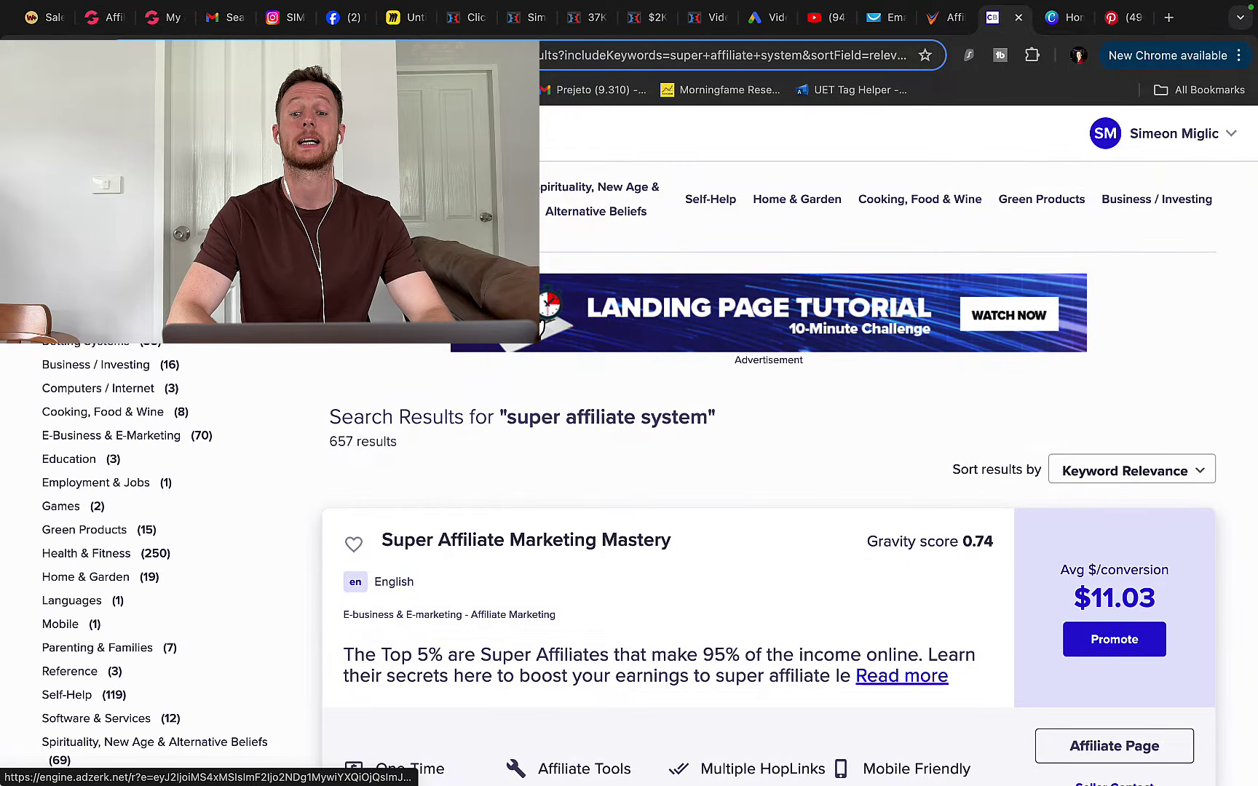
scroll(607, 300, up, 2)
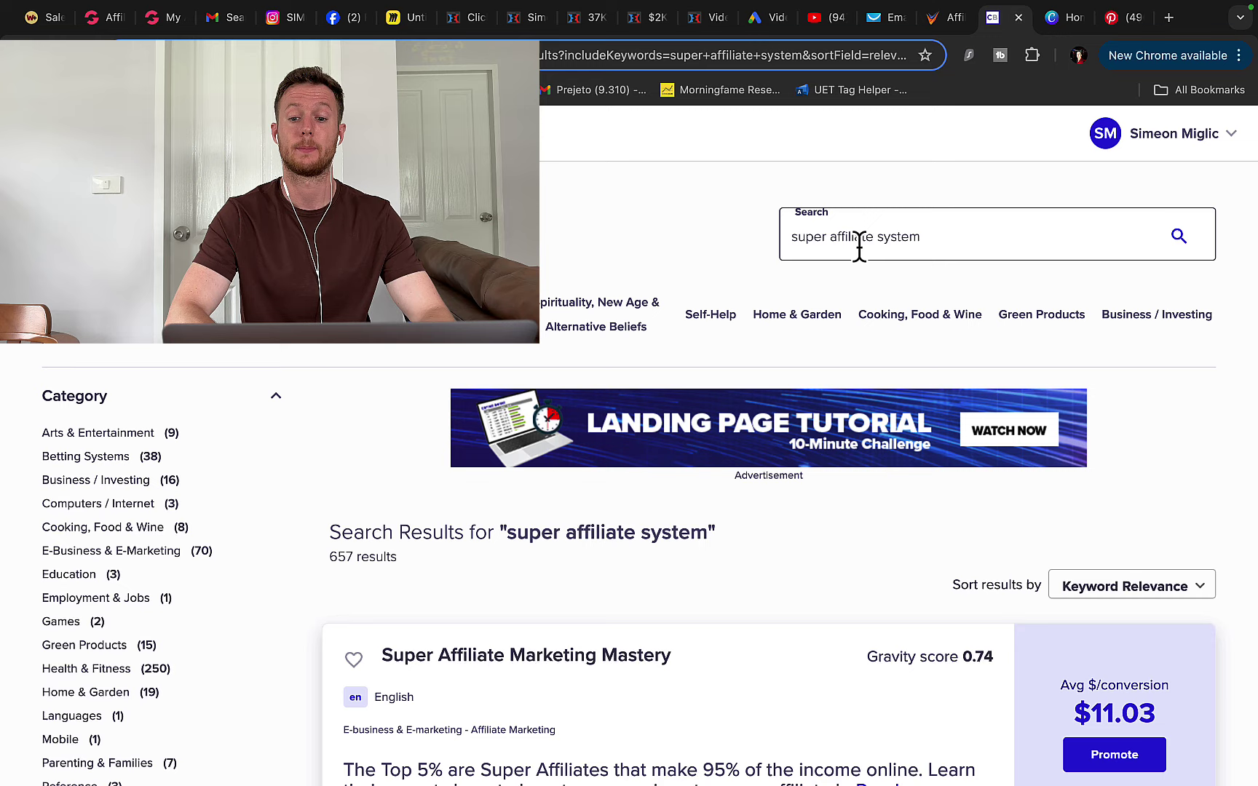
scroll(863, 364, down, 9)
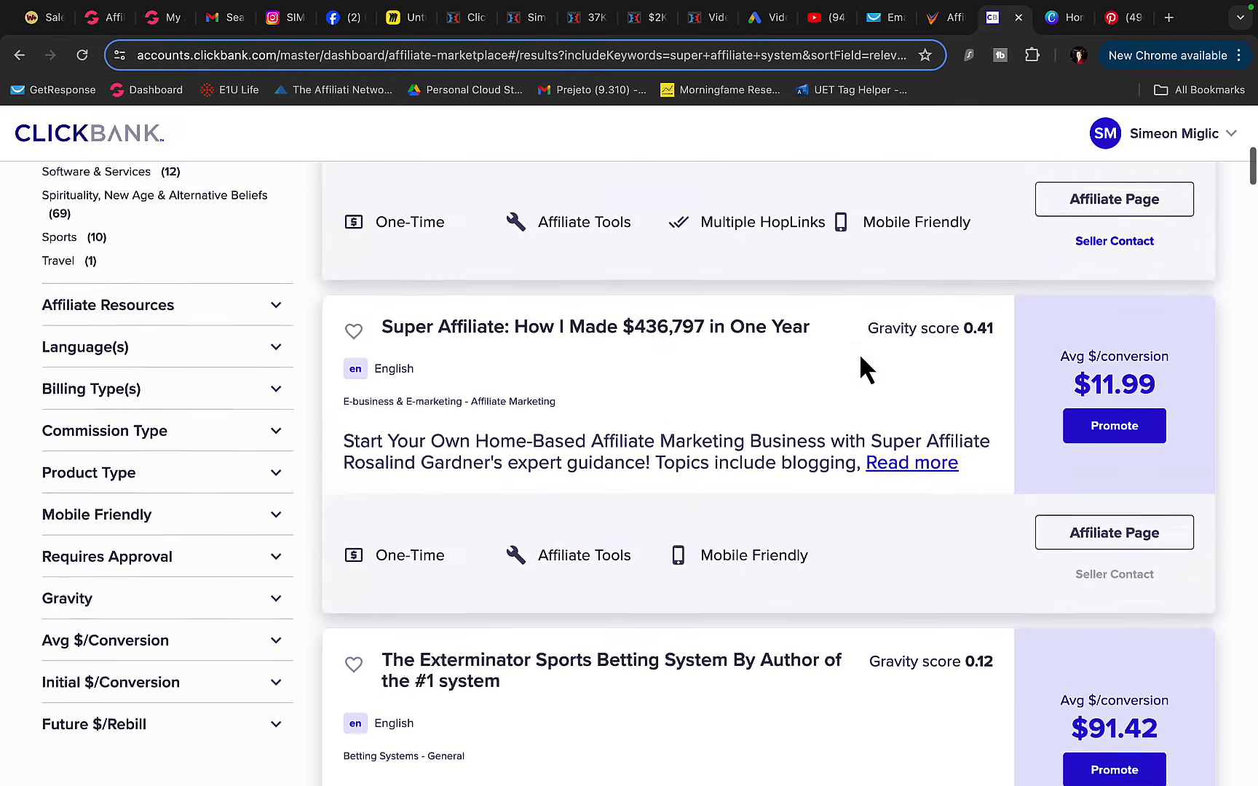
scroll(863, 368, down, 4)
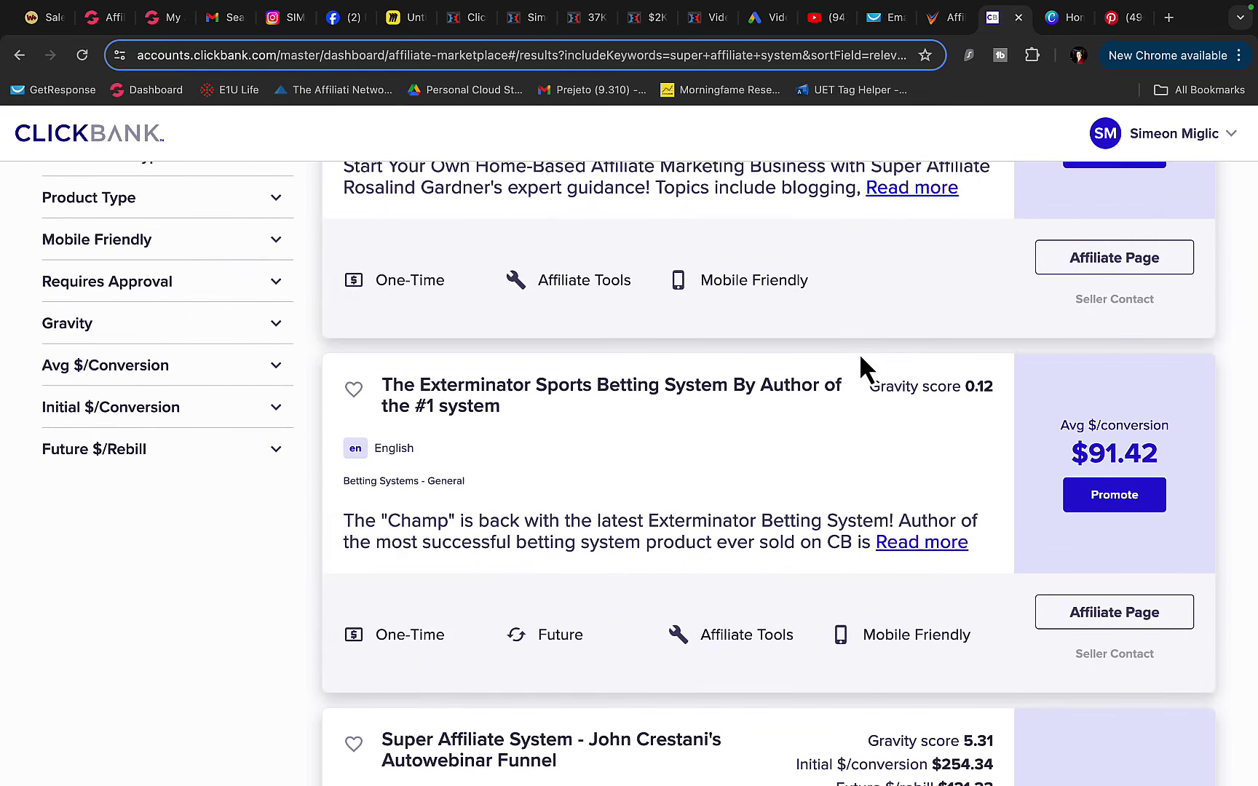
scroll(859, 354, down, 6)
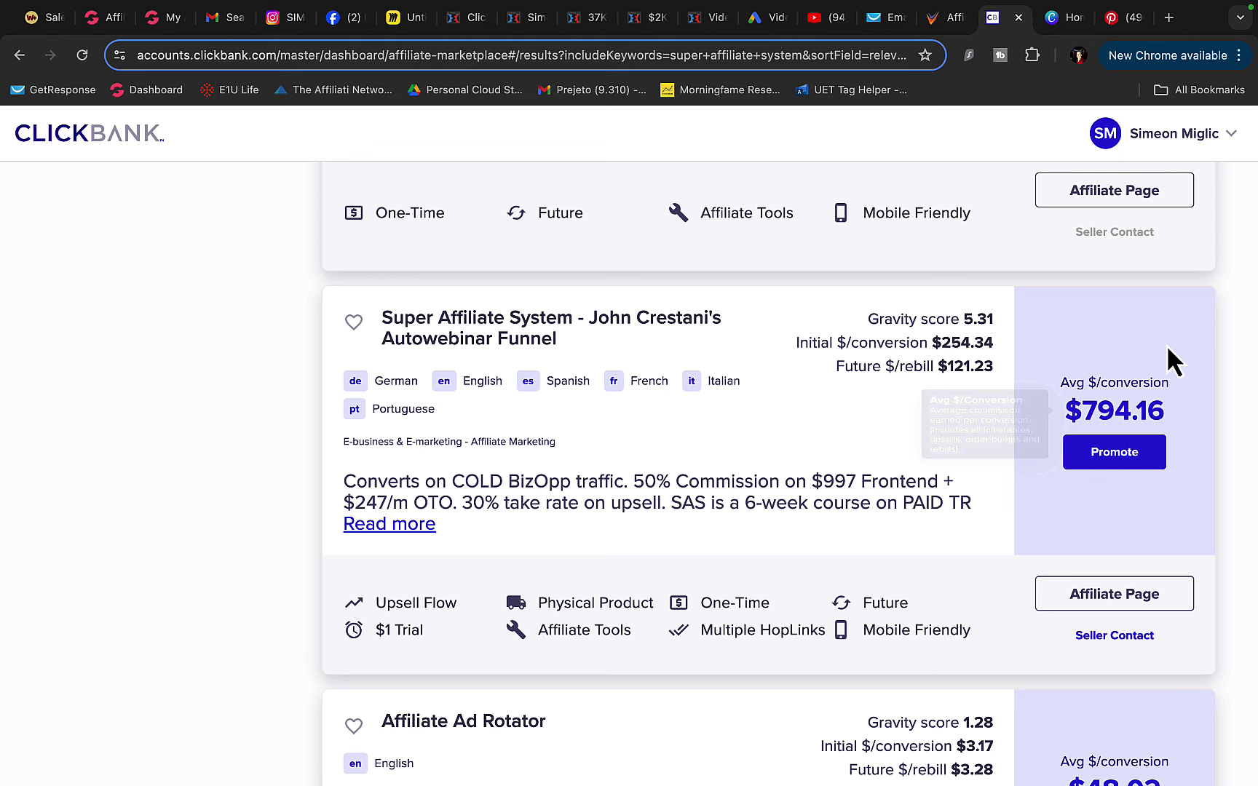
mouse_move(1094, 411)
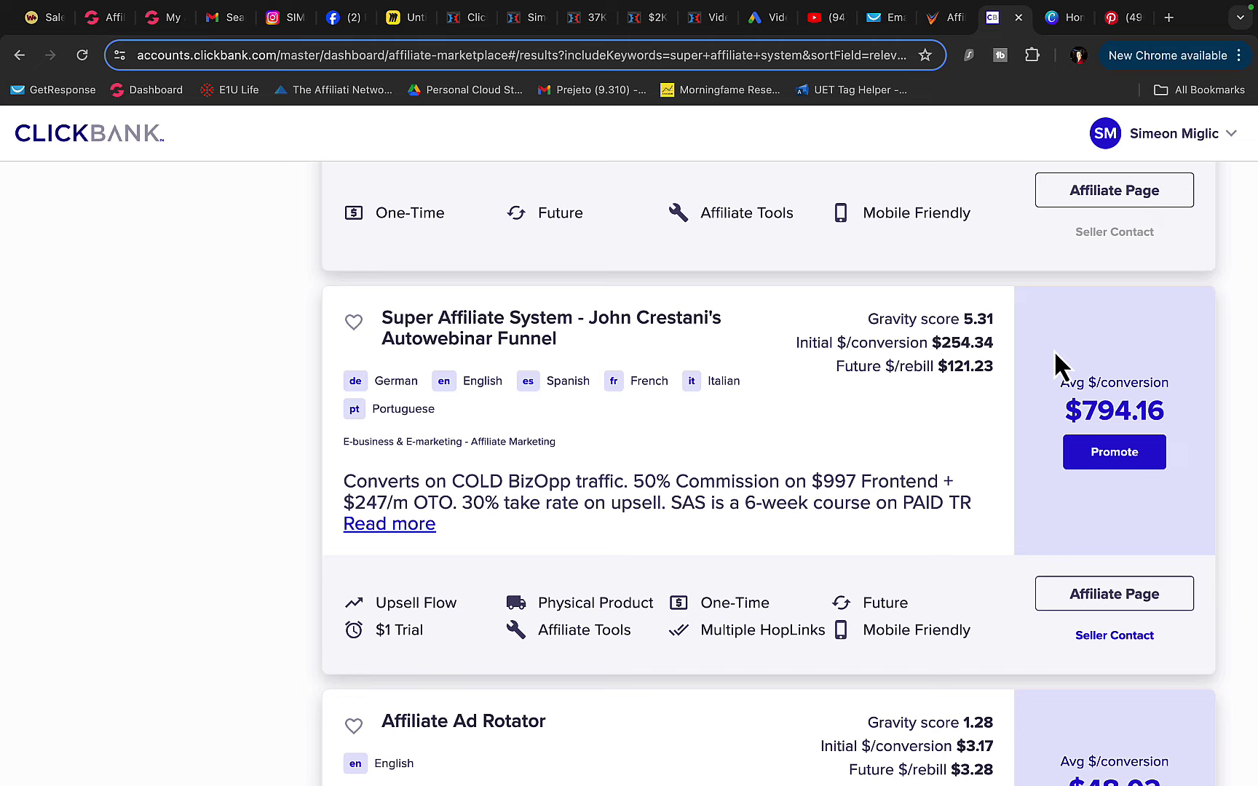
Get the offer's tracking link, preview its webinar sales page, then close it and return to Canva.
click(1115, 463)
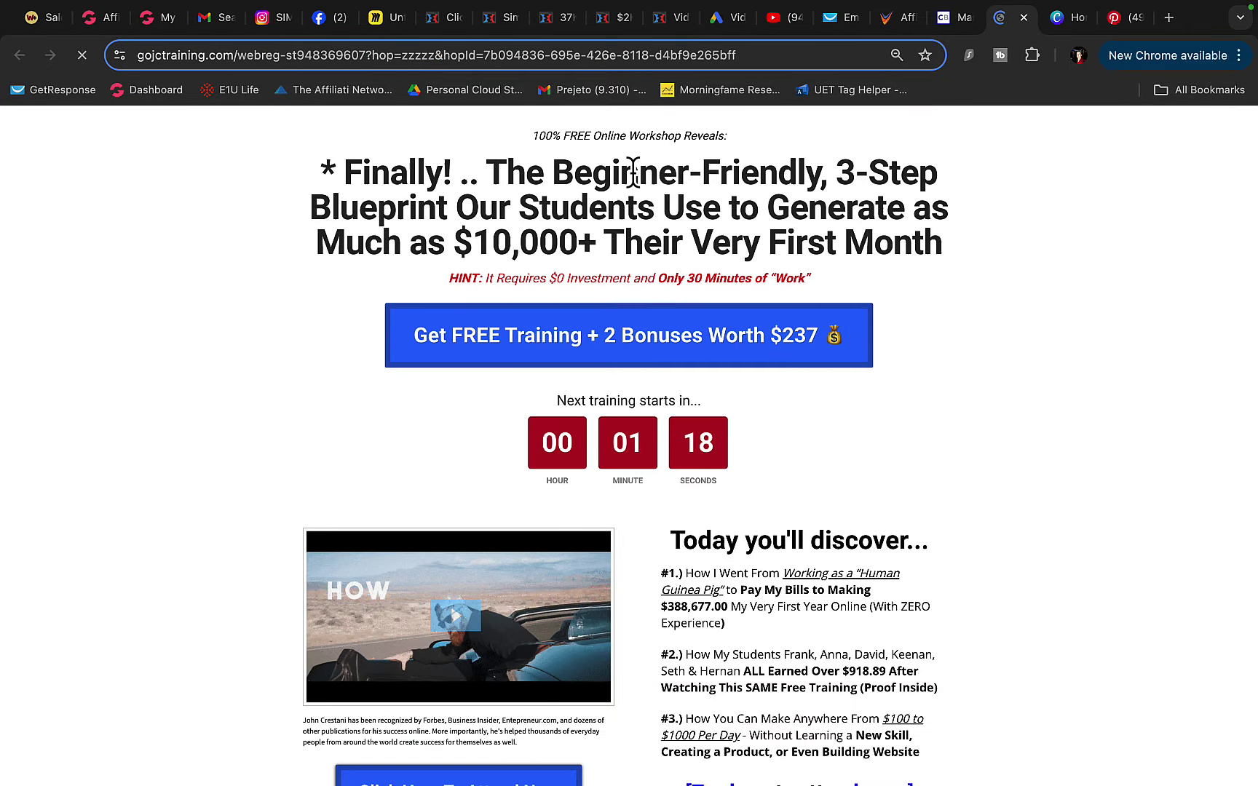
drag(487, 173, 688, 173)
click(1024, 17)
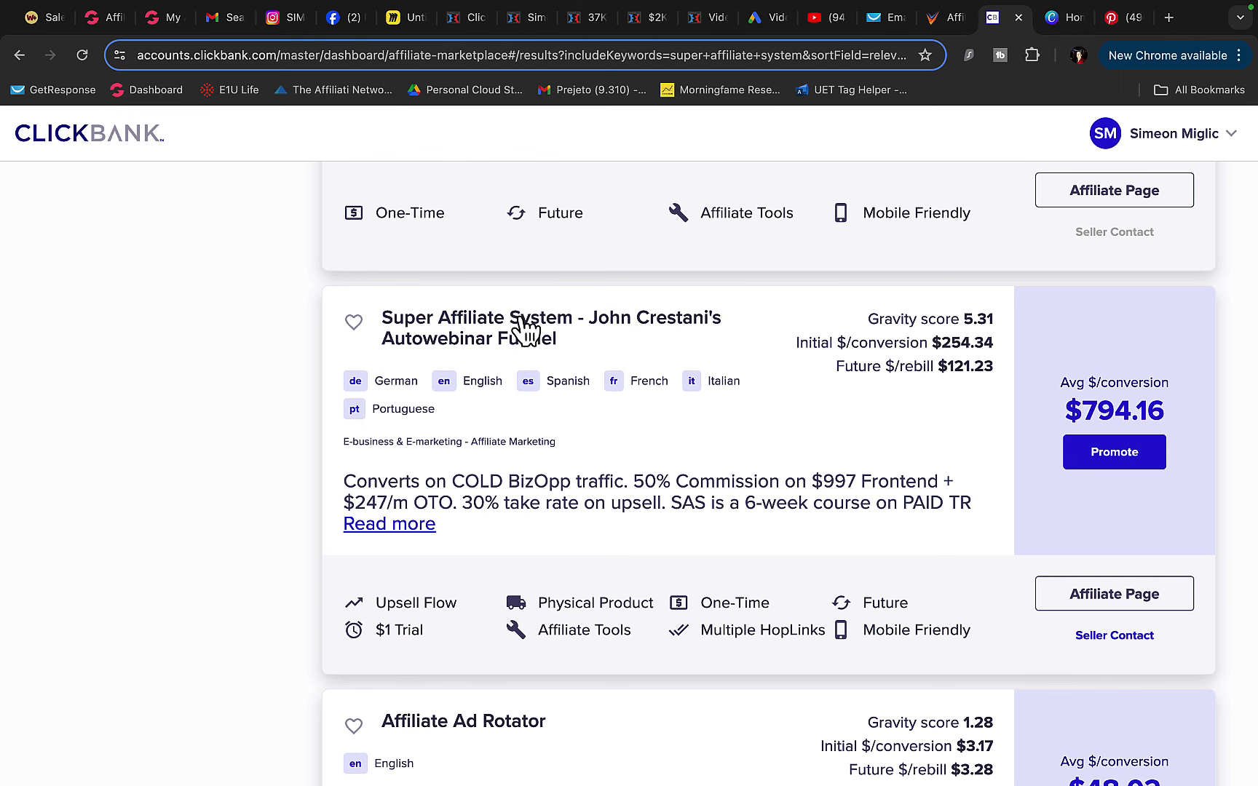
click(1069, 18)
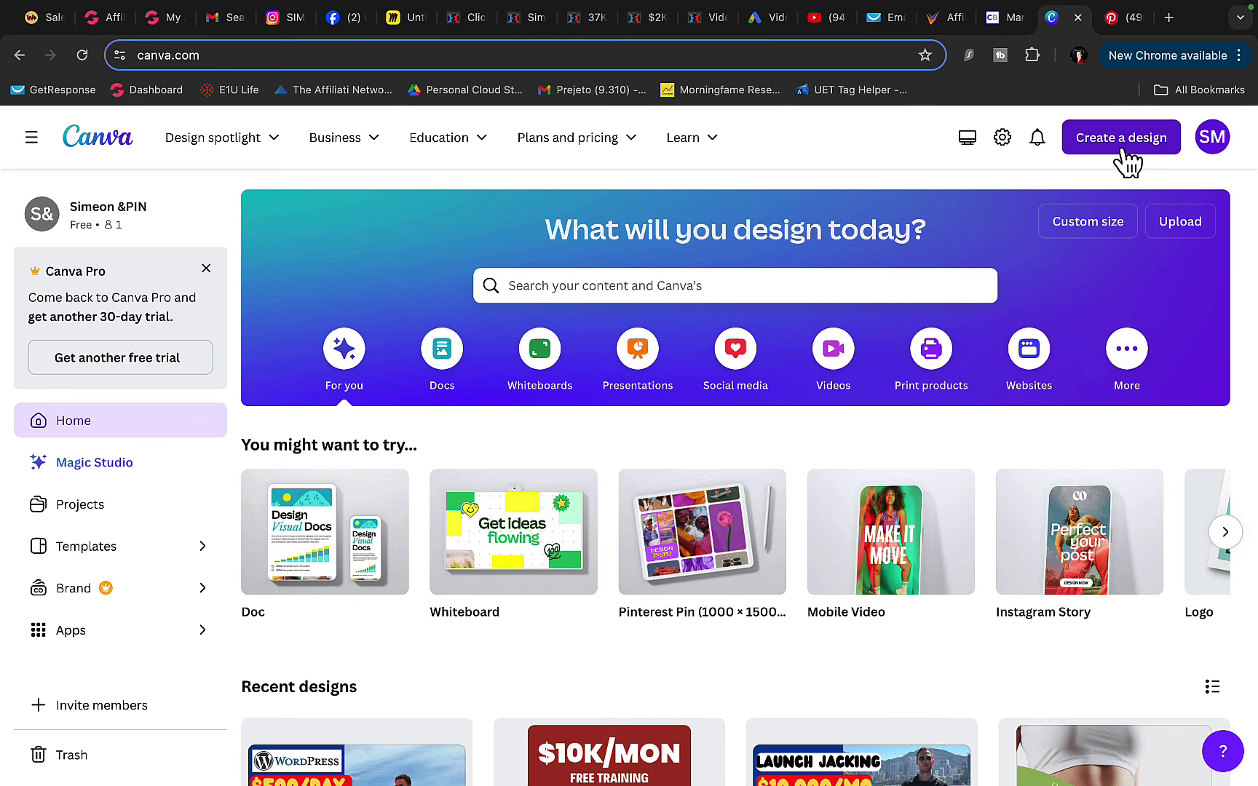
Create a Pinterest Pin from the '4 FRUIT THAT BURN FAT' diet-tips template and select its fruit photo.
click(1075, 142)
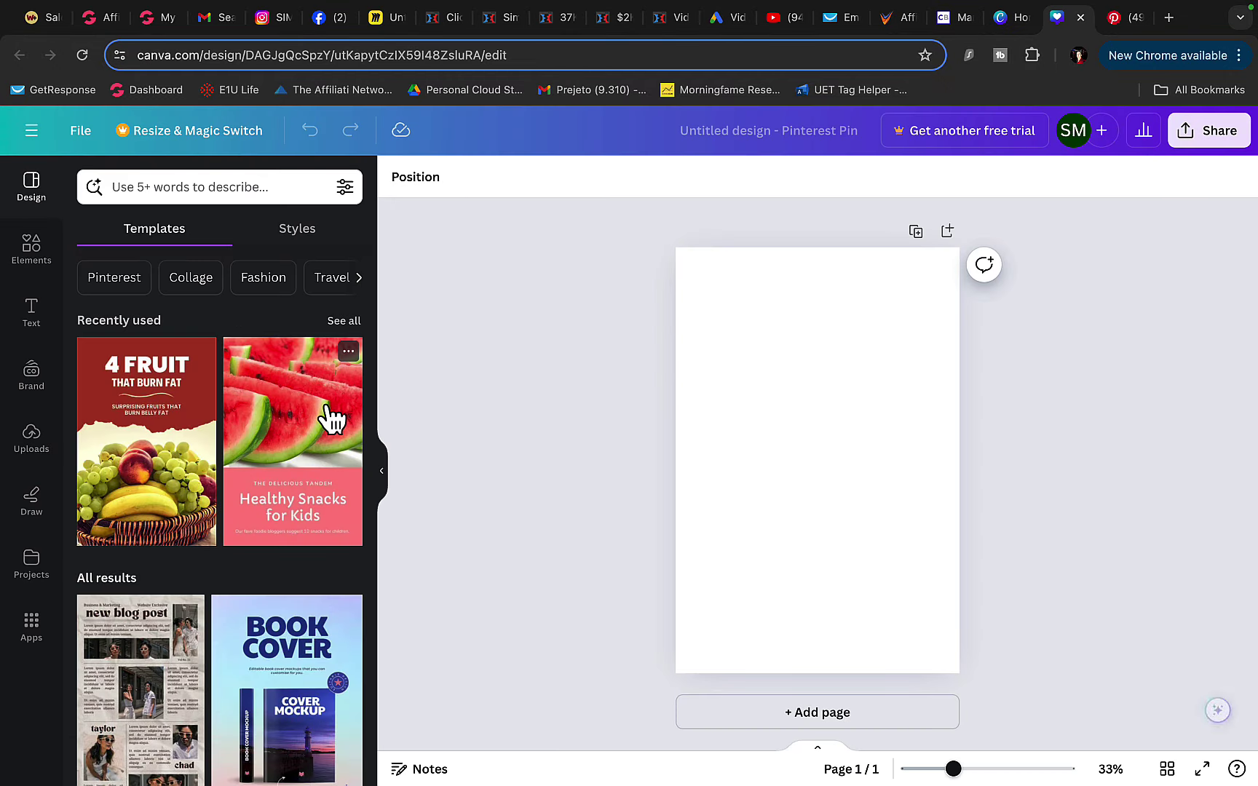
click(115, 414)
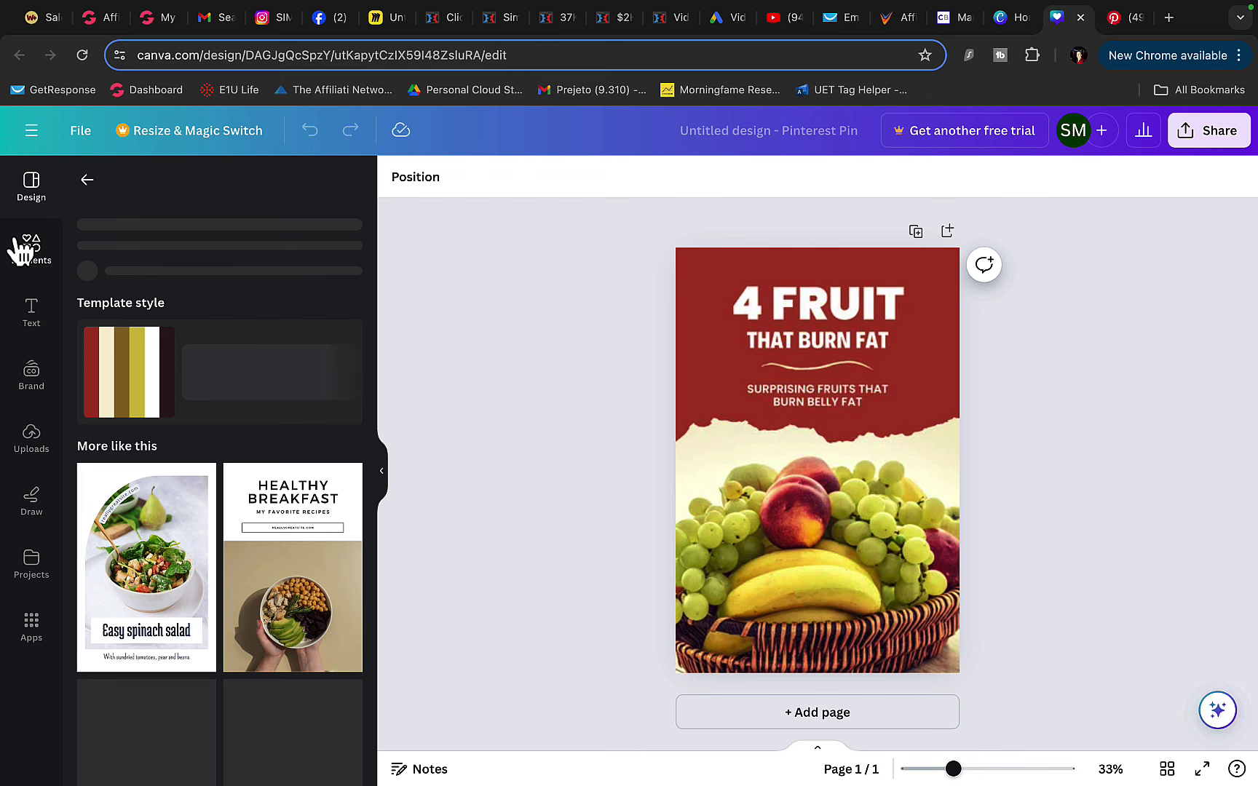
click(745, 479)
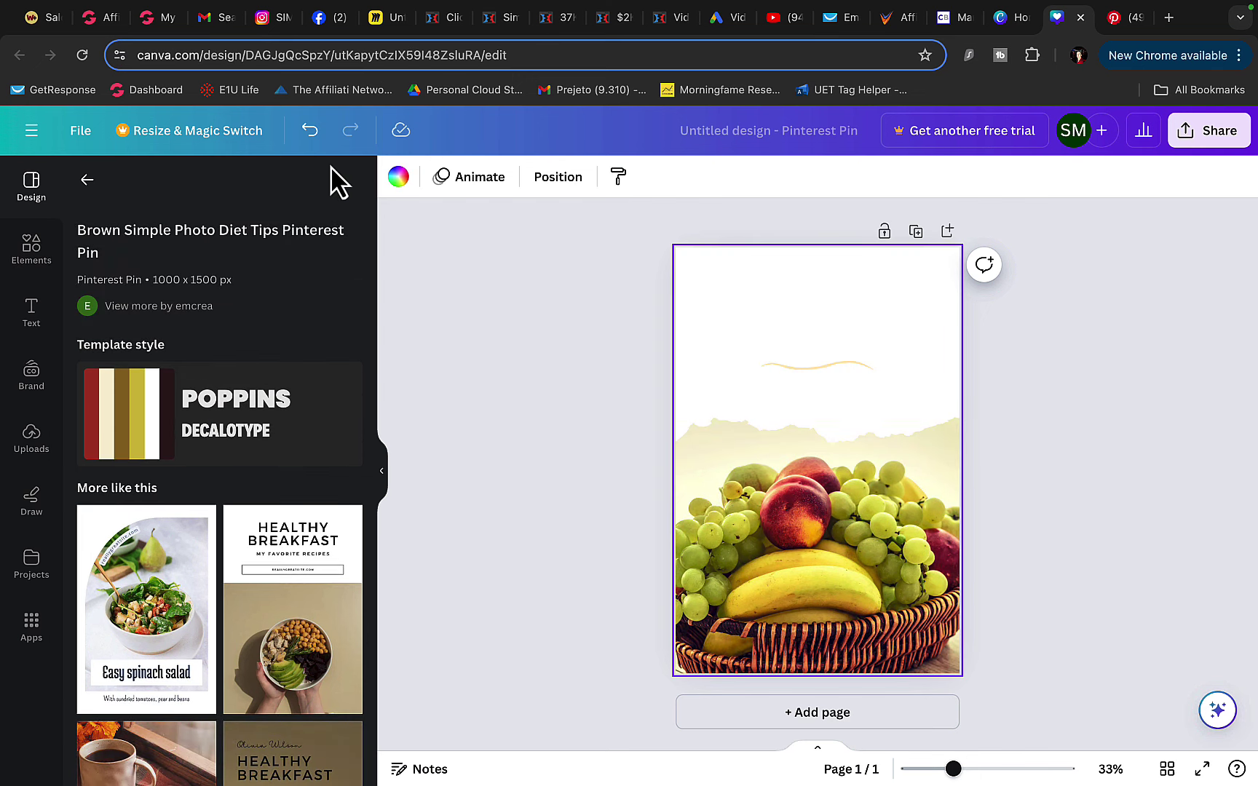
click(310, 131)
click(810, 426)
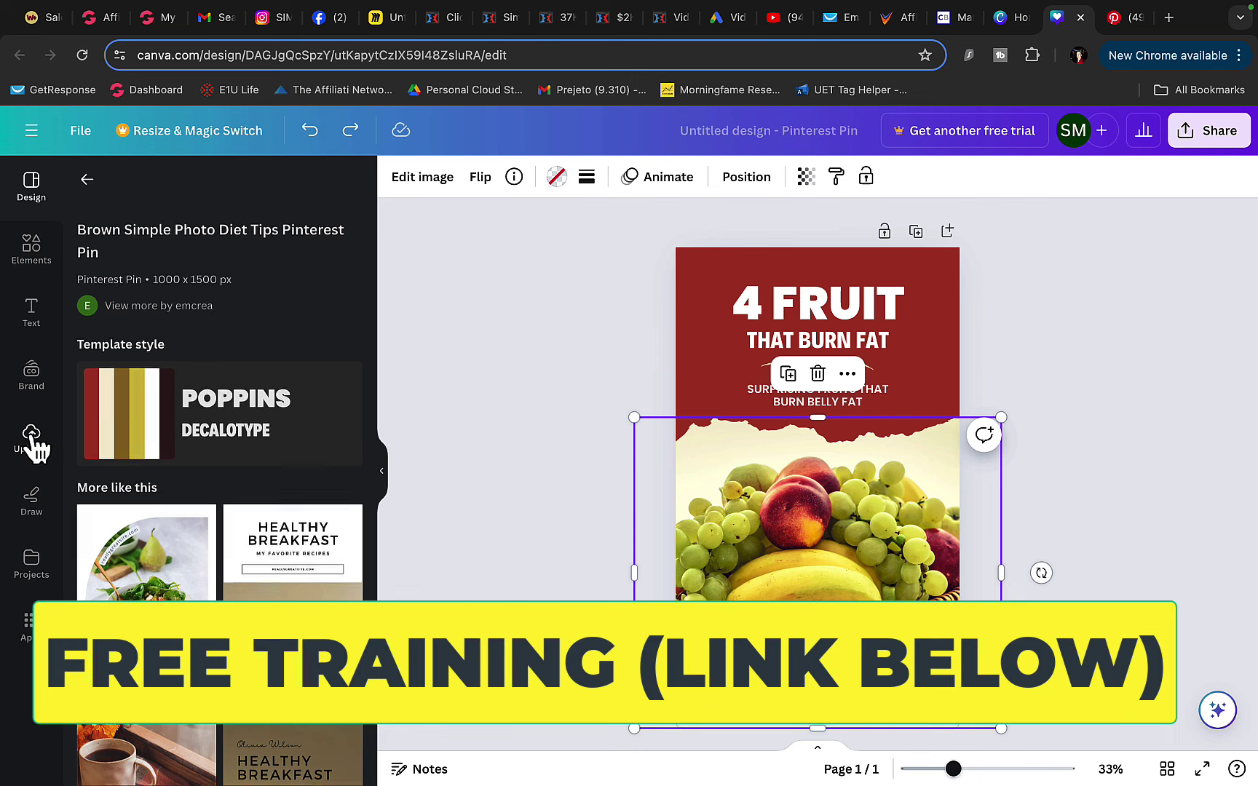
Swap the fruit photo for the uploaded pool breakfast-tray photo and adjust its crop.
click(31, 437)
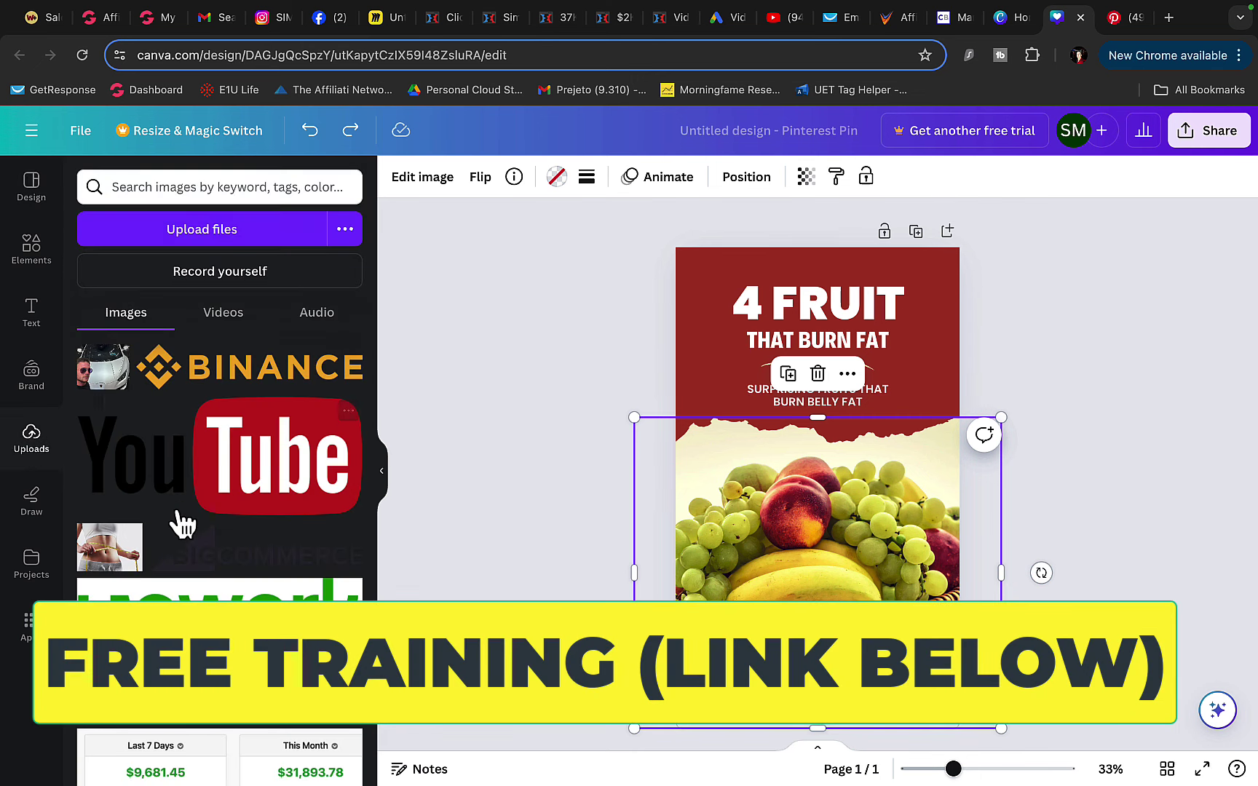
scroll(175, 518, down, 5)
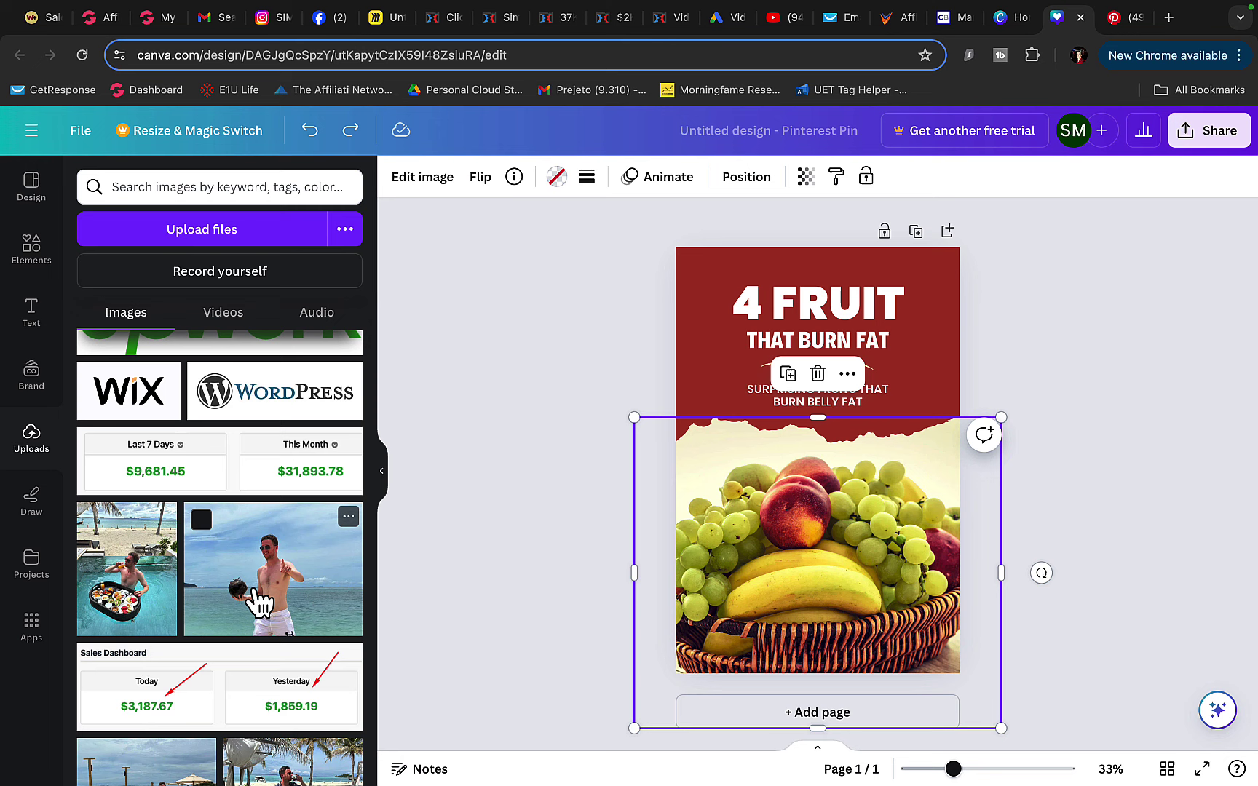
drag(281, 562, 567, 561)
drag(126, 568, 859, 576)
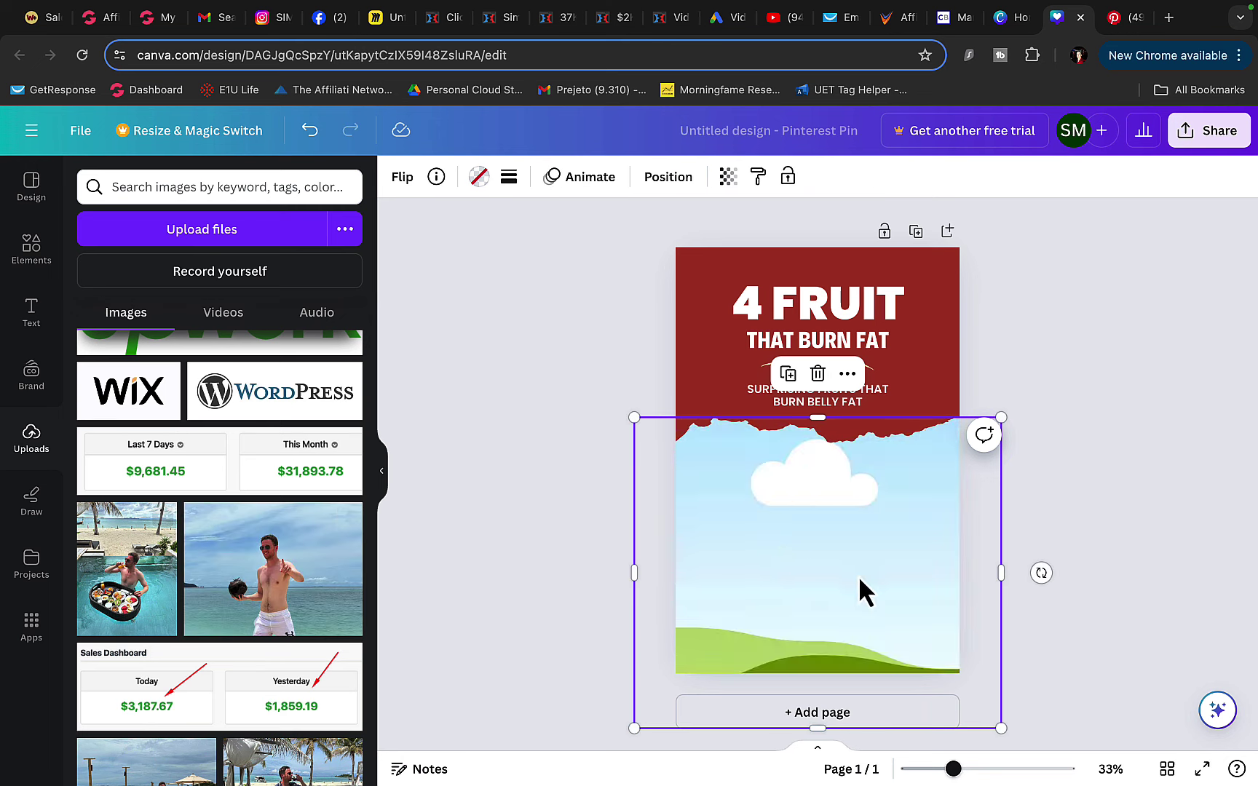
double_click(835, 542)
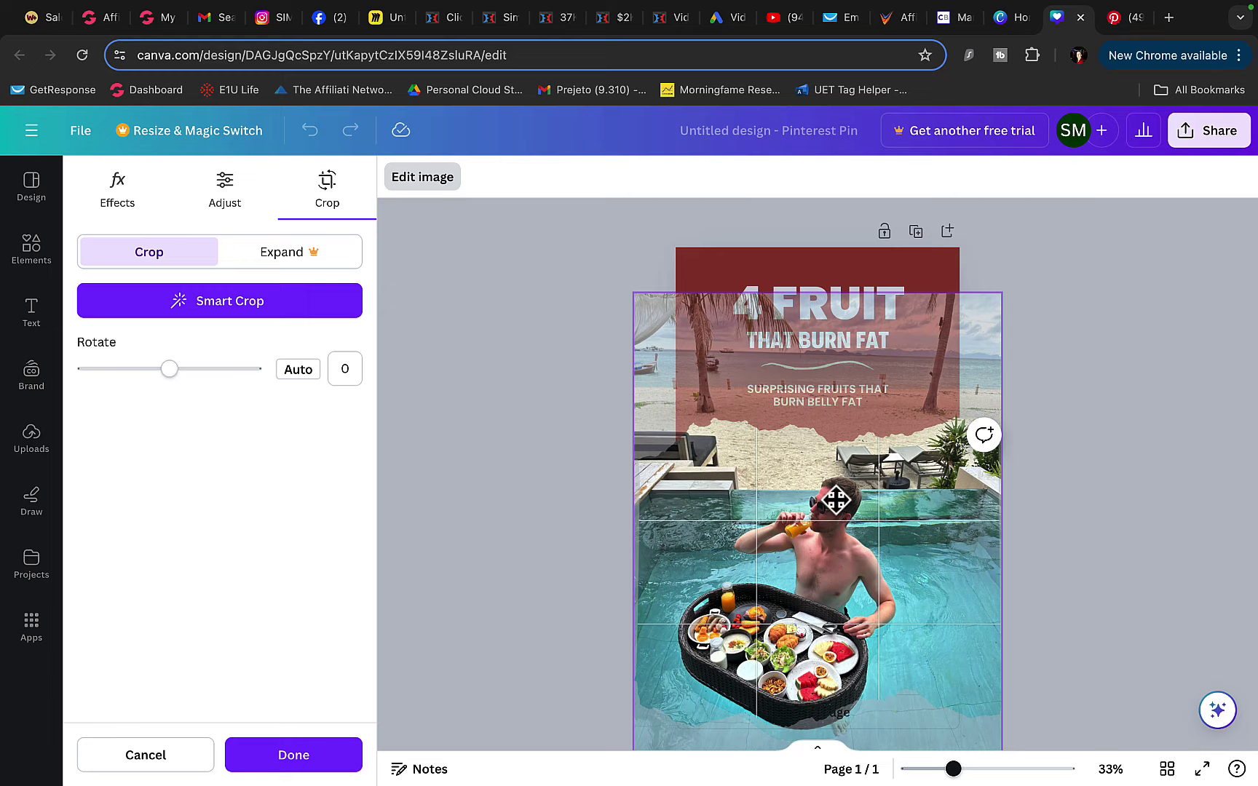
click(1058, 469)
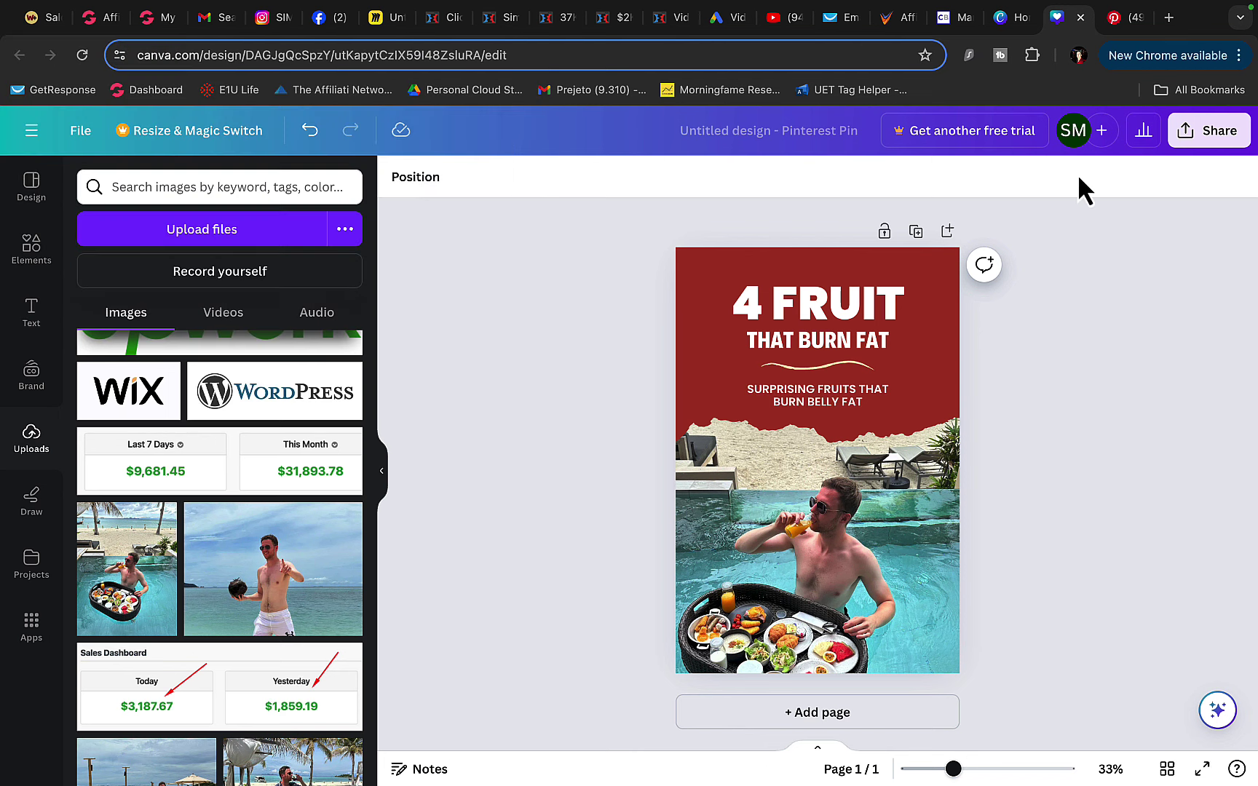
Replace the 4 FRUIT headline with $10K/MON, widening its box and centring it on the page.
double_click(835, 291)
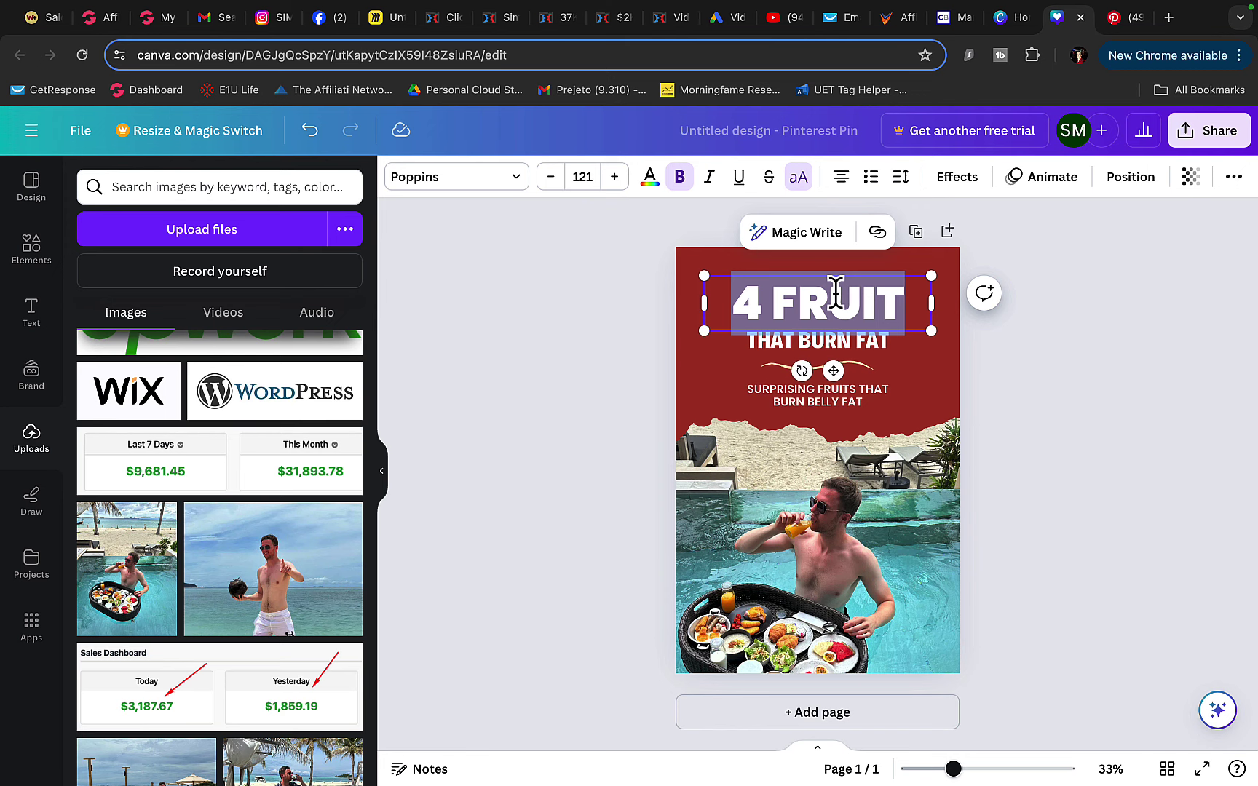
click(1001, 21)
click(960, 21)
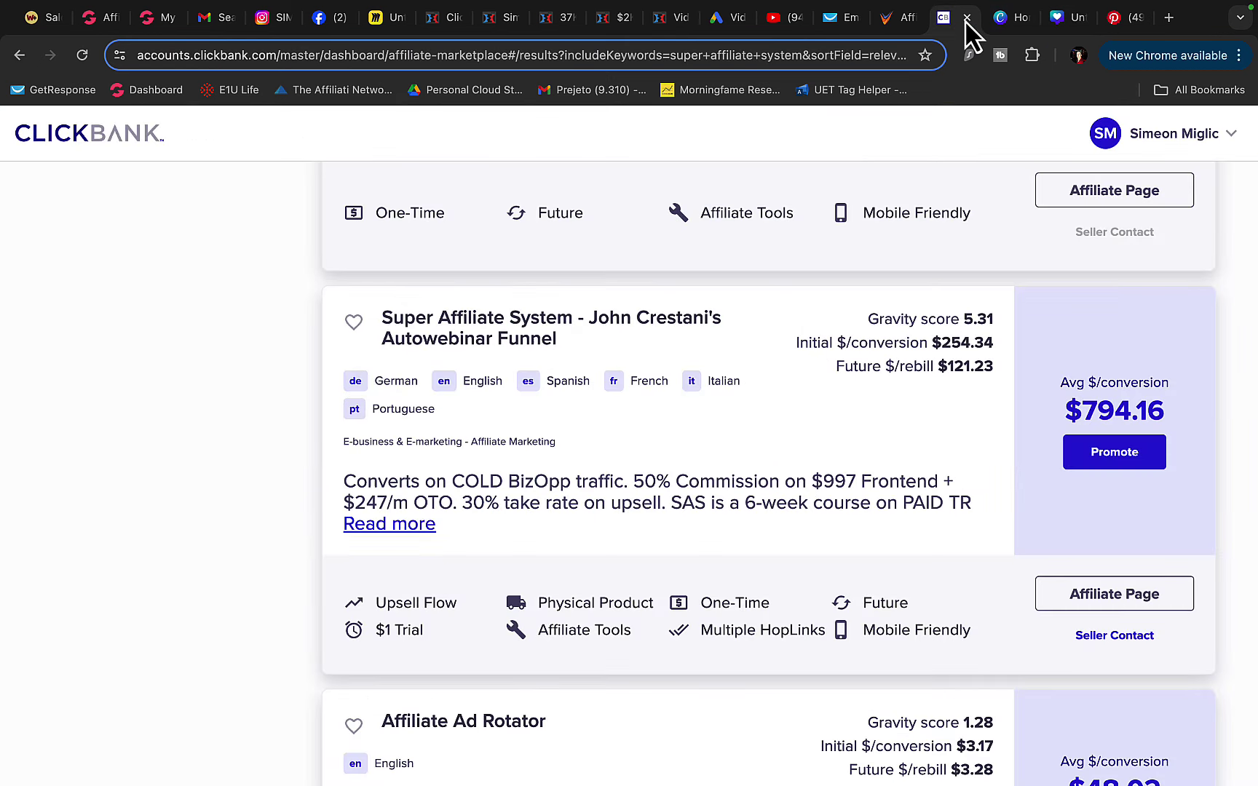
click(1018, 19)
click(1056, 22)
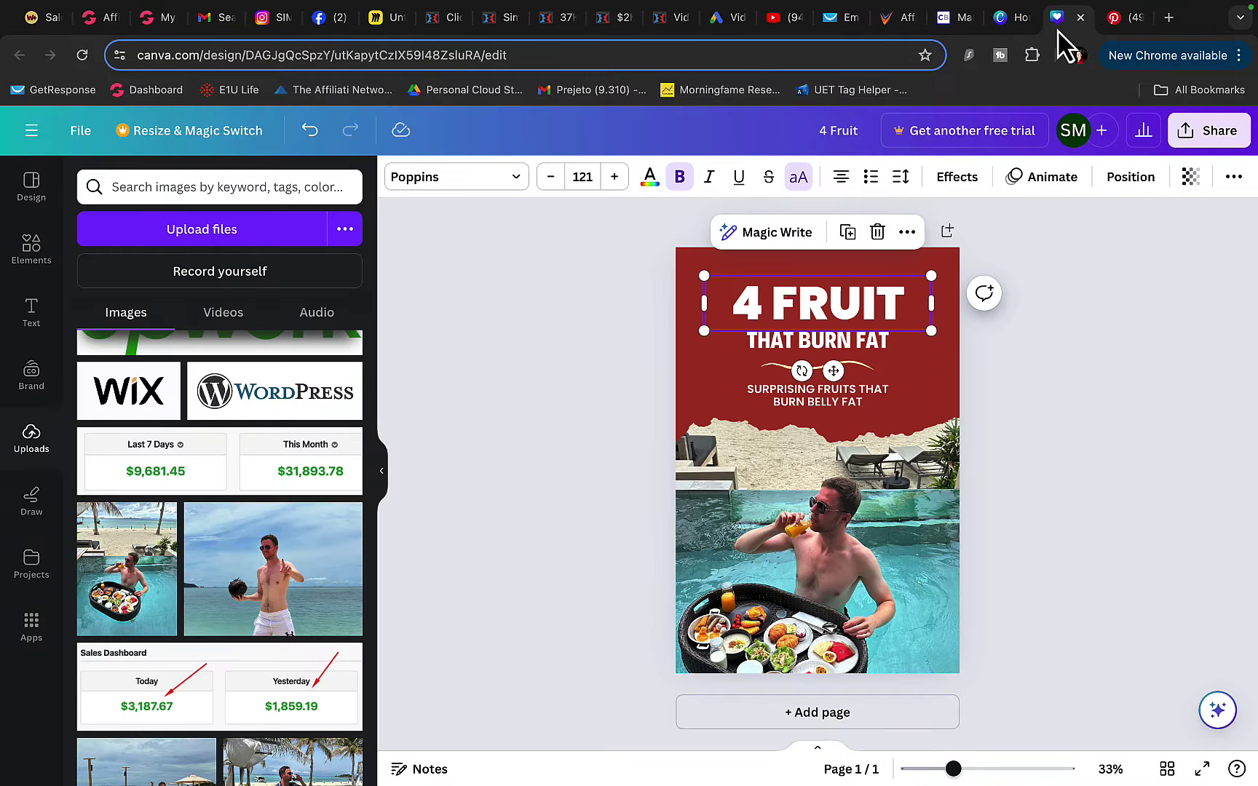
double_click(804, 305)
text($10)
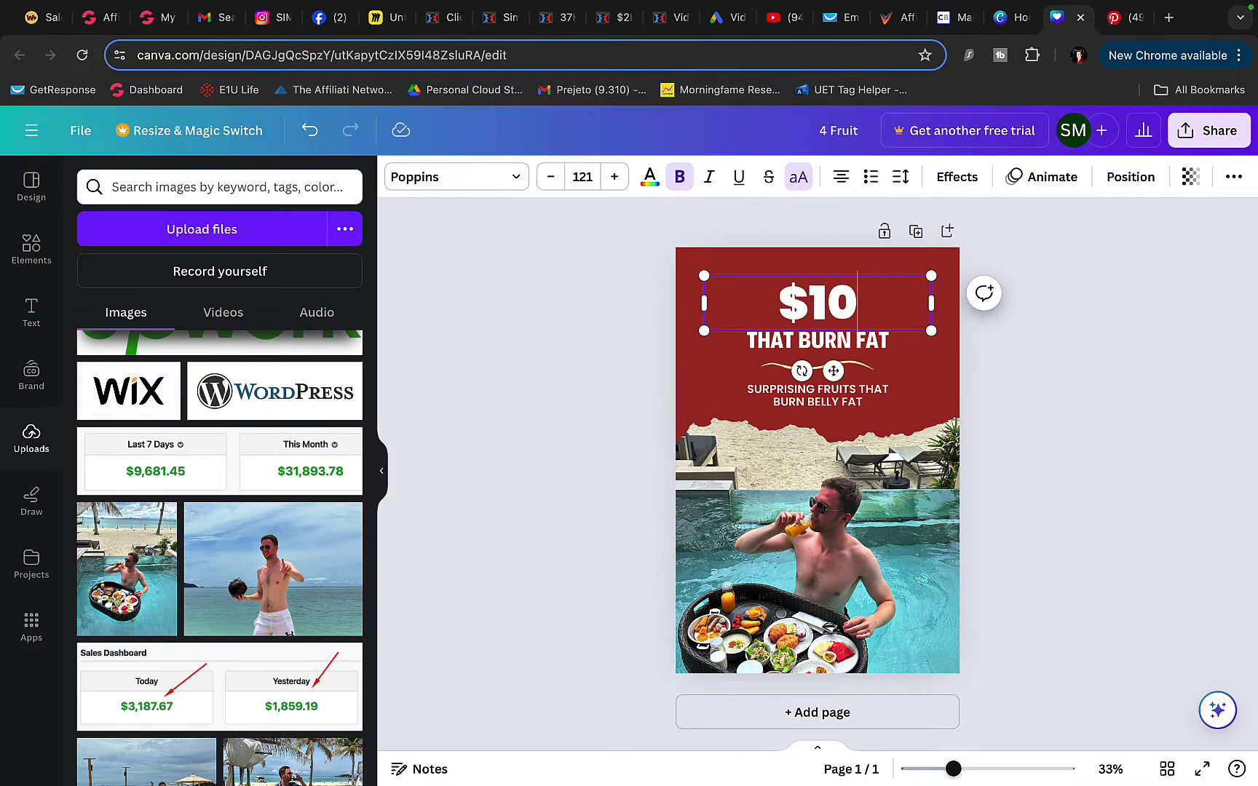
text(K/MO)
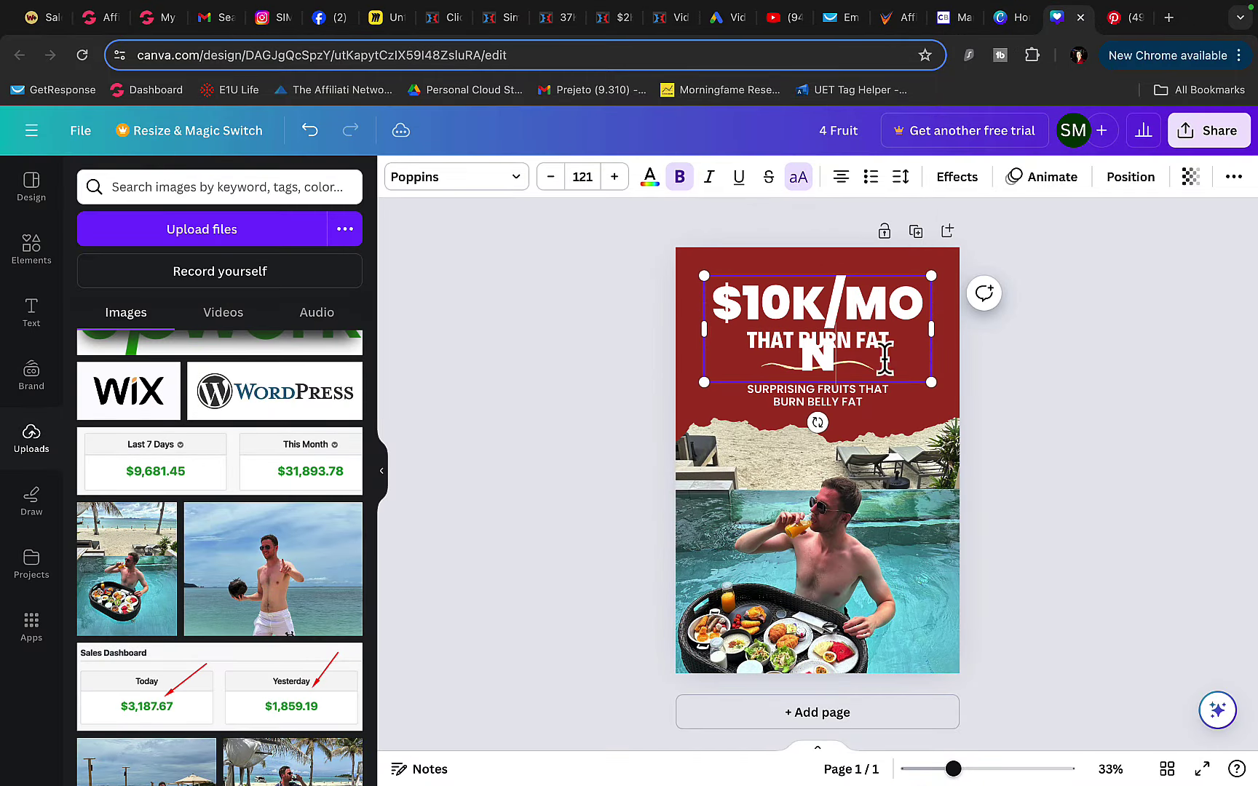
text(N)
drag(934, 328, 974, 327)
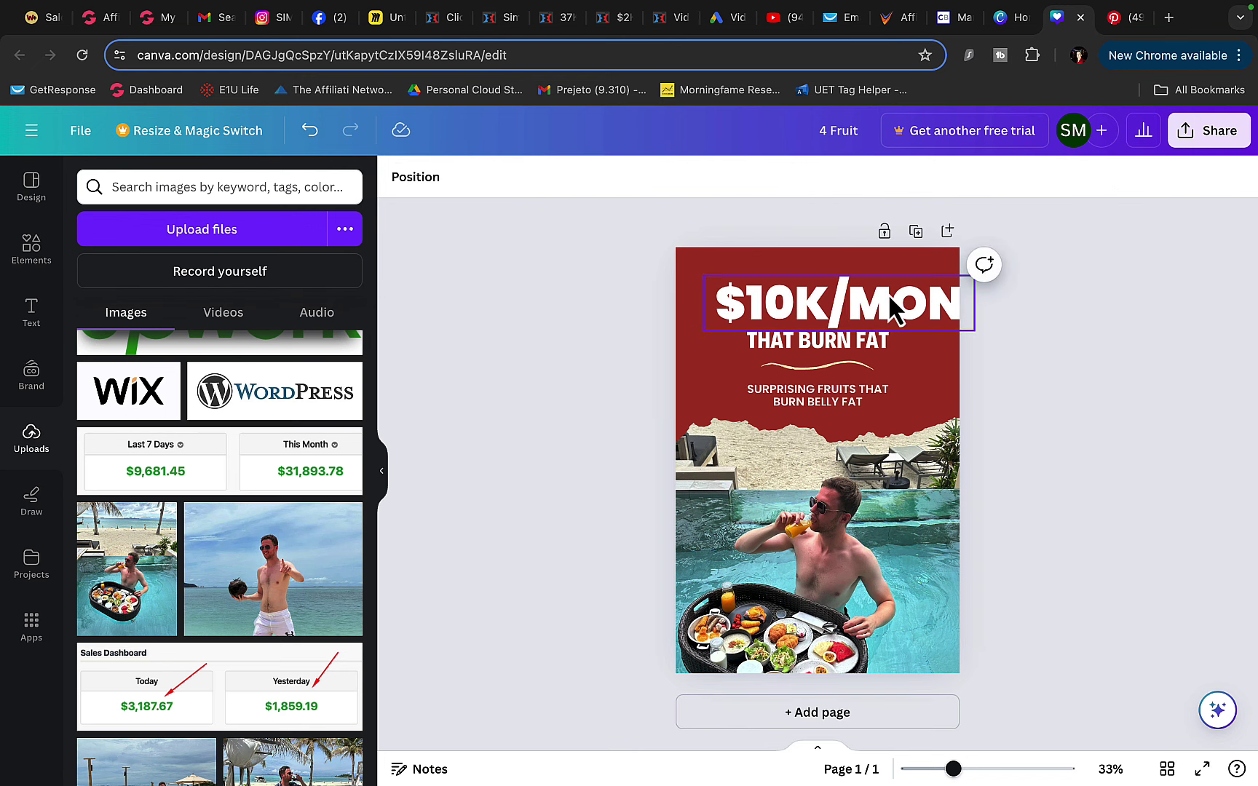
drag(893, 304, 857, 285)
Change the THAT BURN FAT line to FREE TRAINING.
click(845, 340)
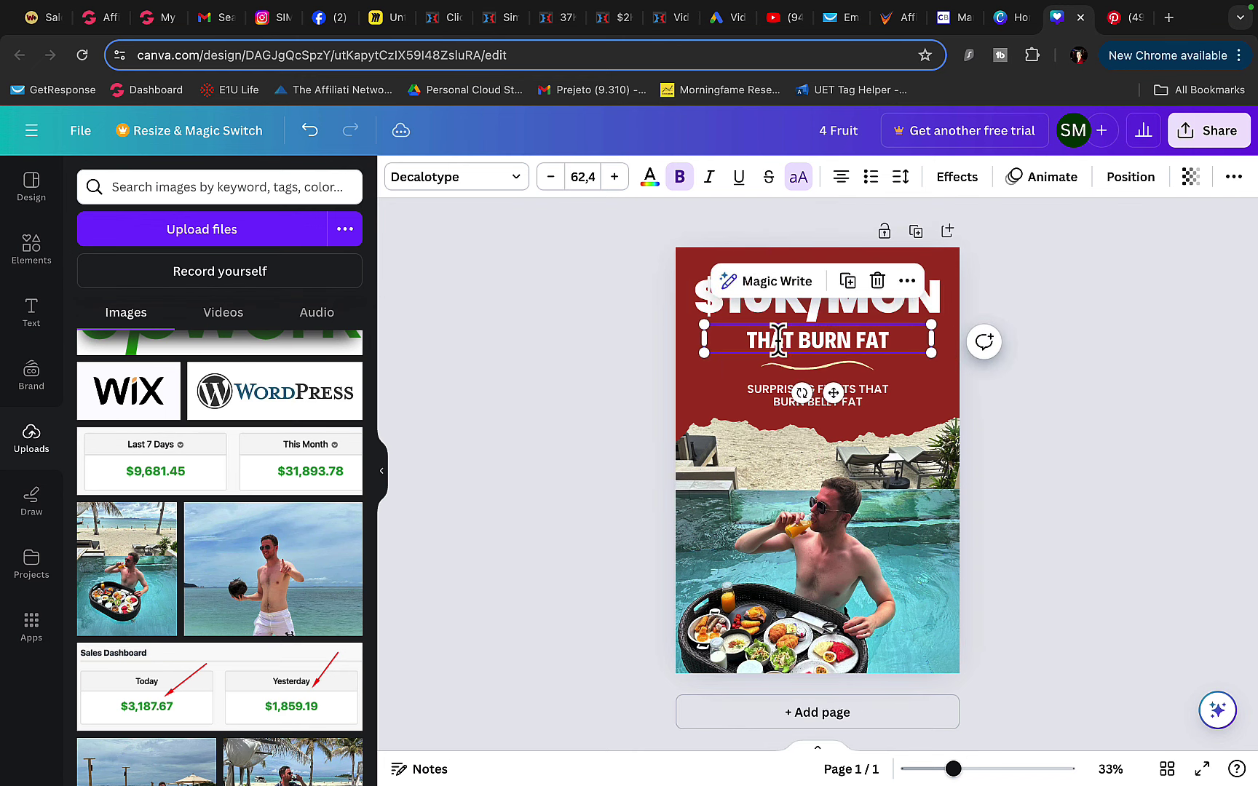
click(845, 339)
text(FR)
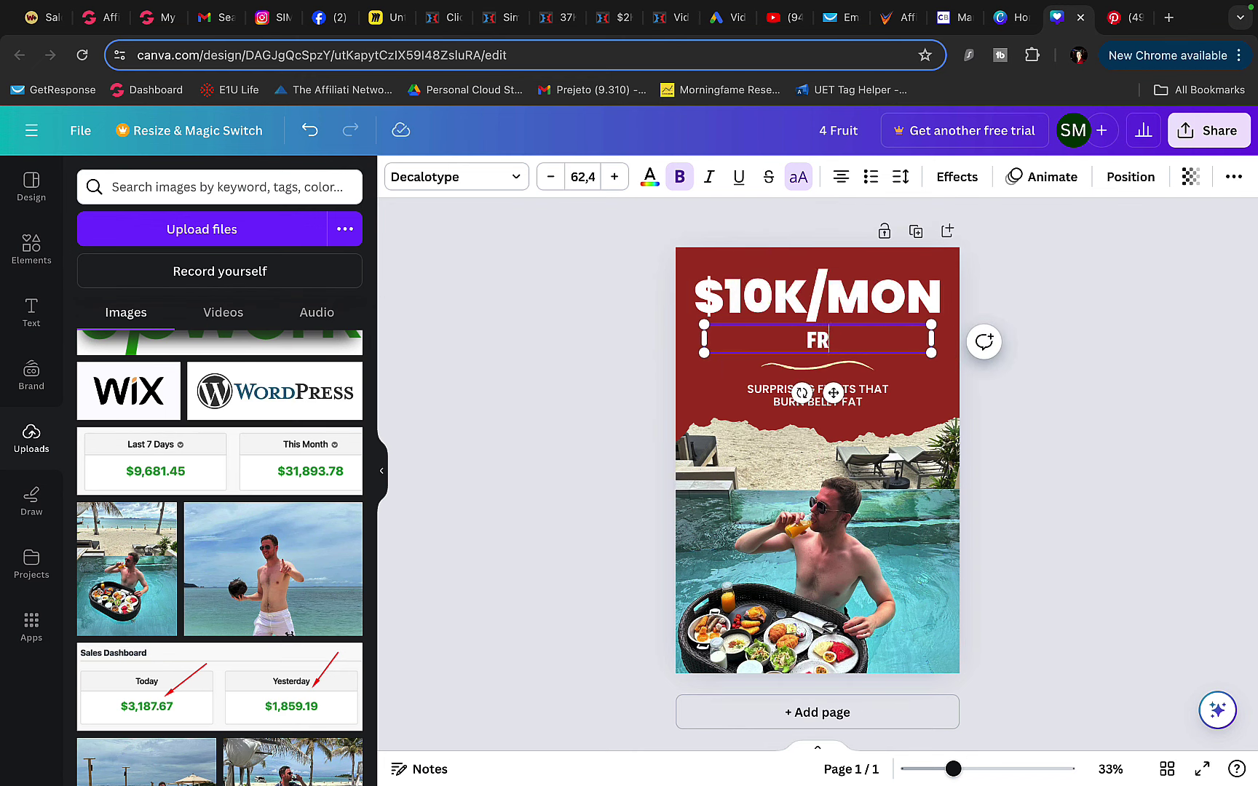
text(EE TRAINING)
Retype the belly-fat subtitle as the tagline CLICK THE LINK EBLOW.
drag(747, 388, 788, 402)
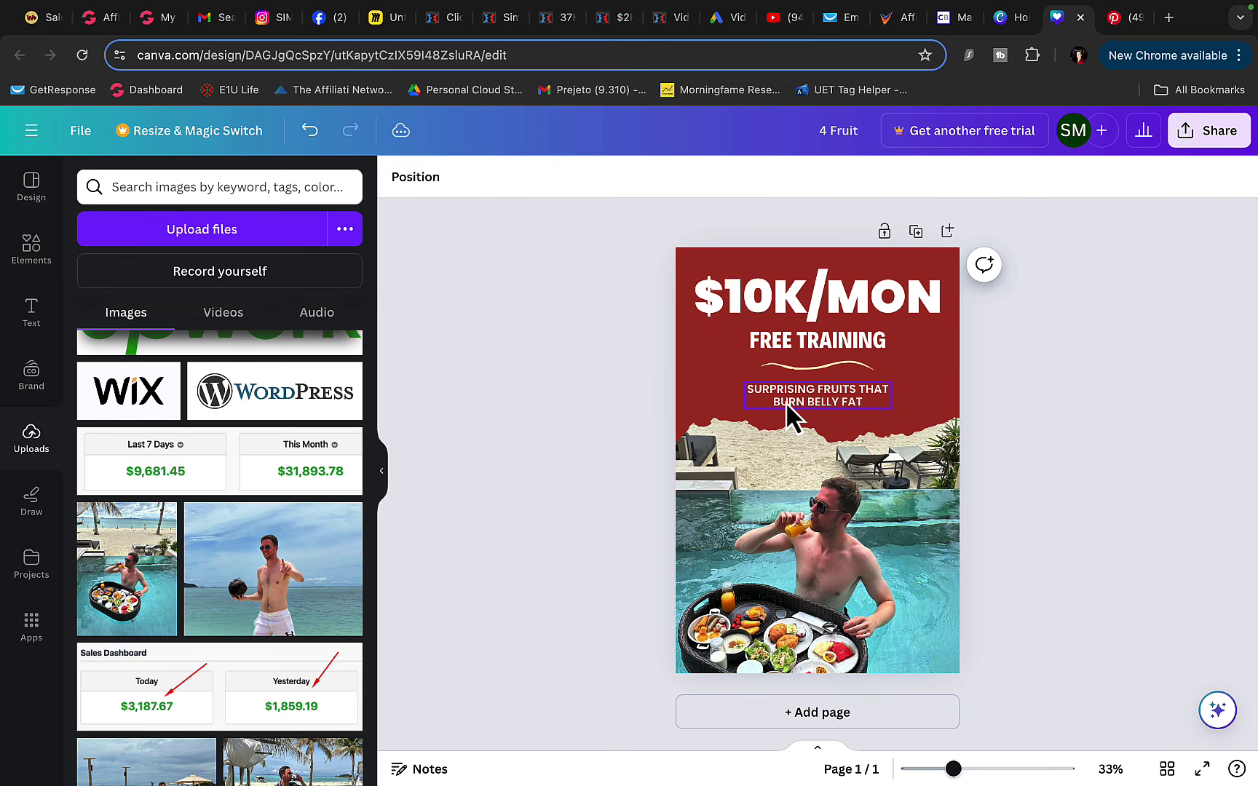
text(CLIRN)
click(809, 390)
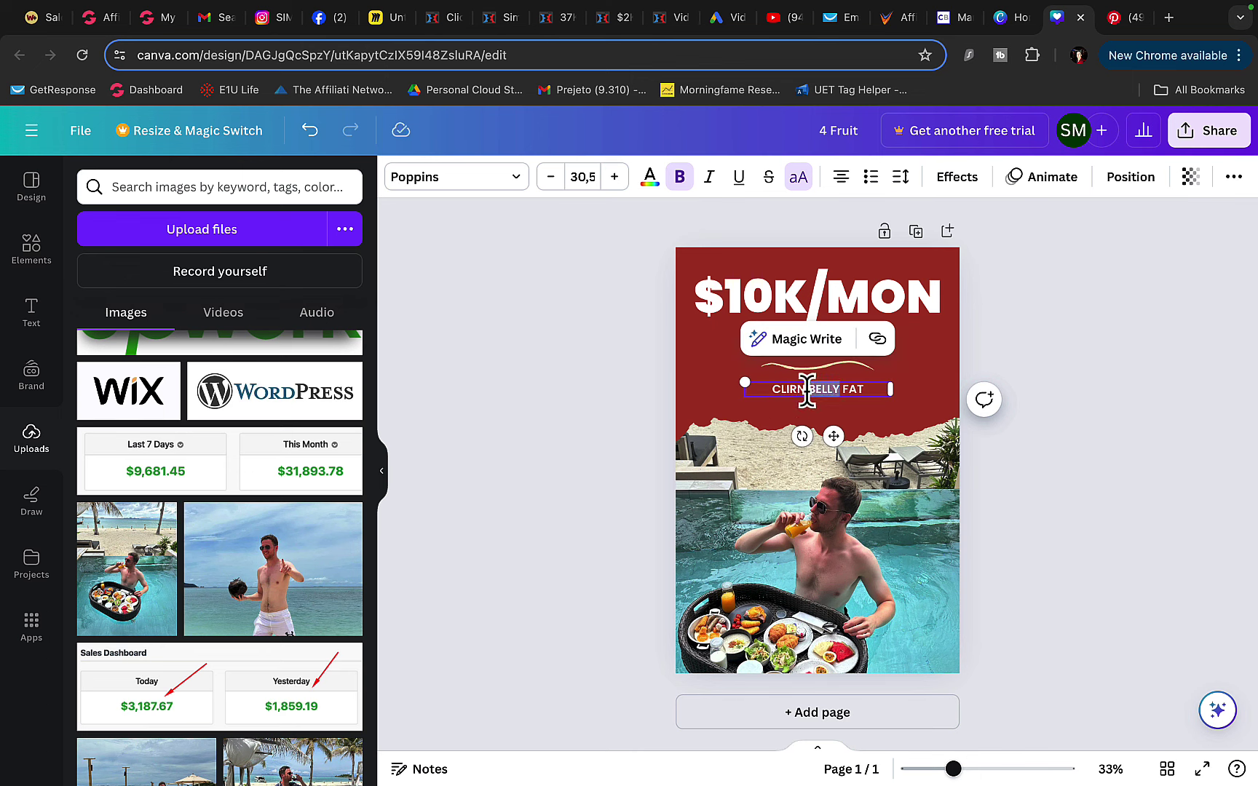
text(CLICK THE LINK EB)
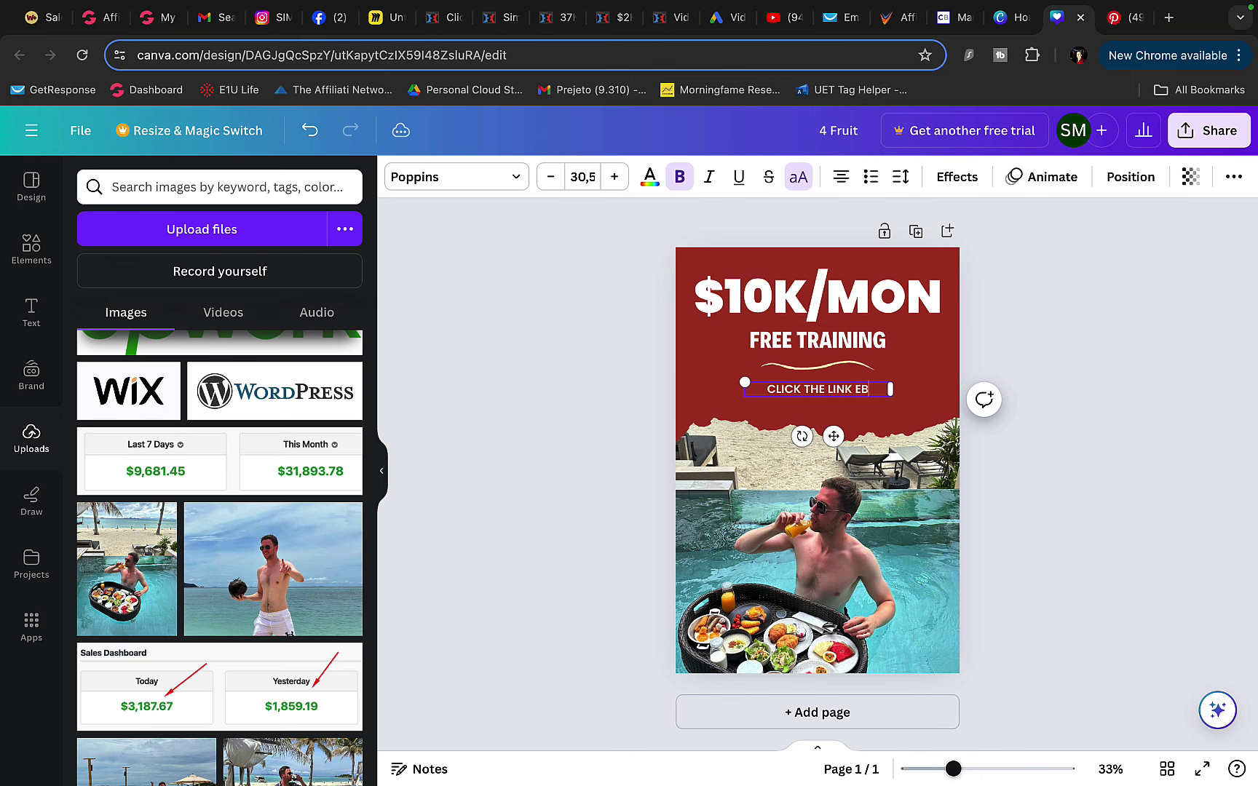
key(BackSpace)
key(BackSpace)
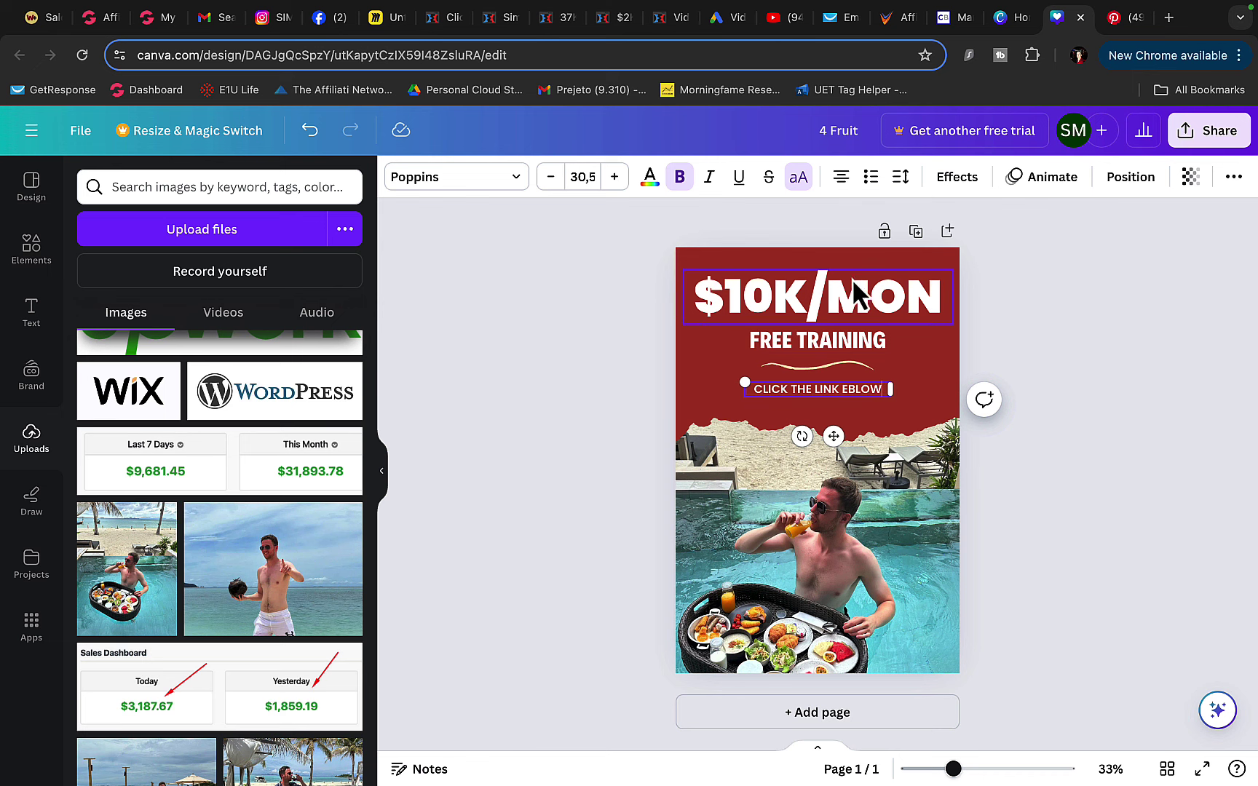
Enlarge the tagline to size 37.5 so it wraps onto two lines.
click(616, 177)
click(616, 177)
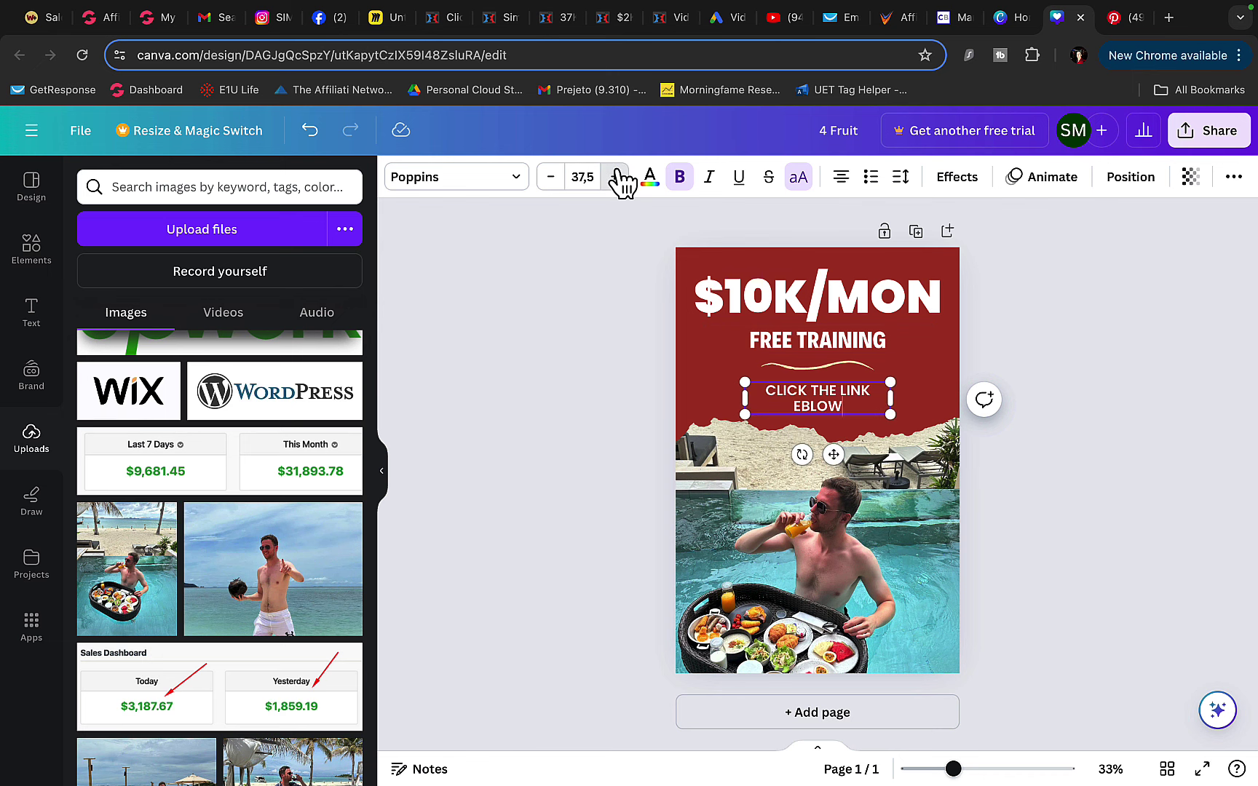
click(616, 177)
click(983, 331)
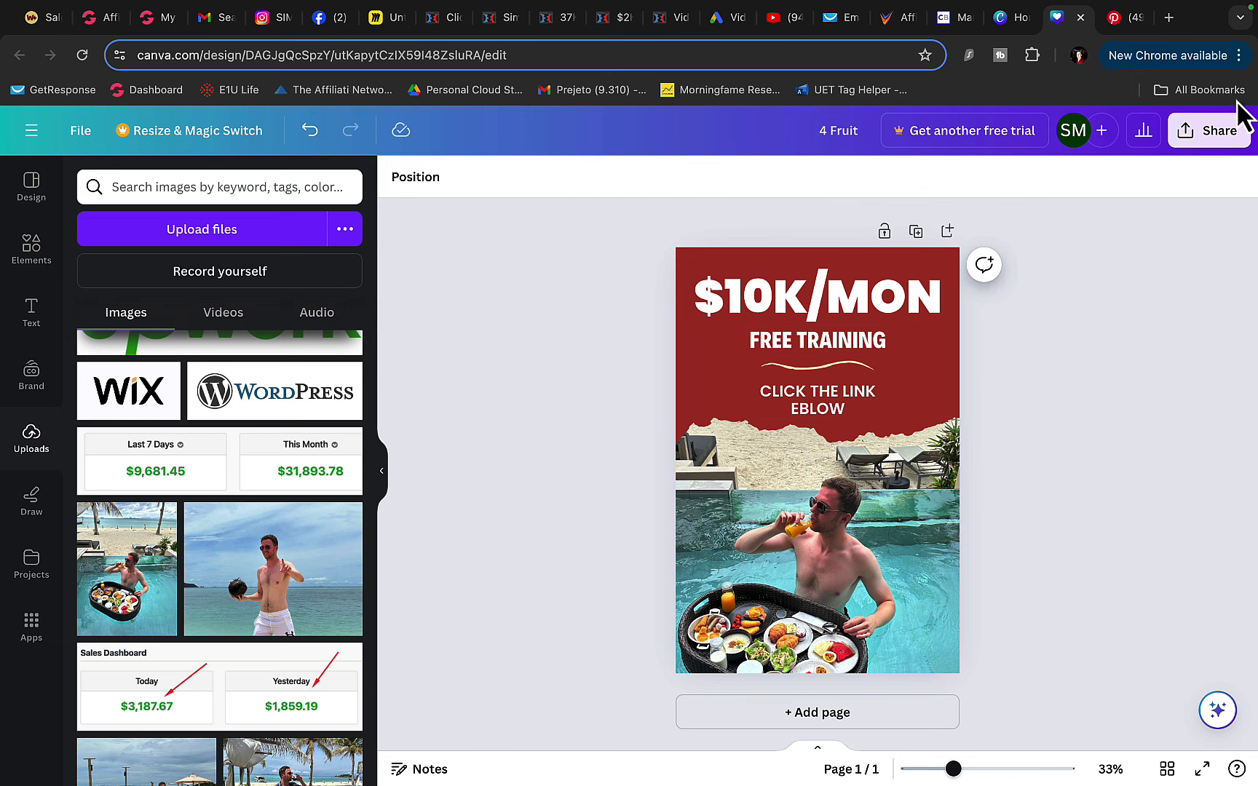
Download the design '4 Fruit' as a PNG file.
click(1227, 140)
click(1003, 574)
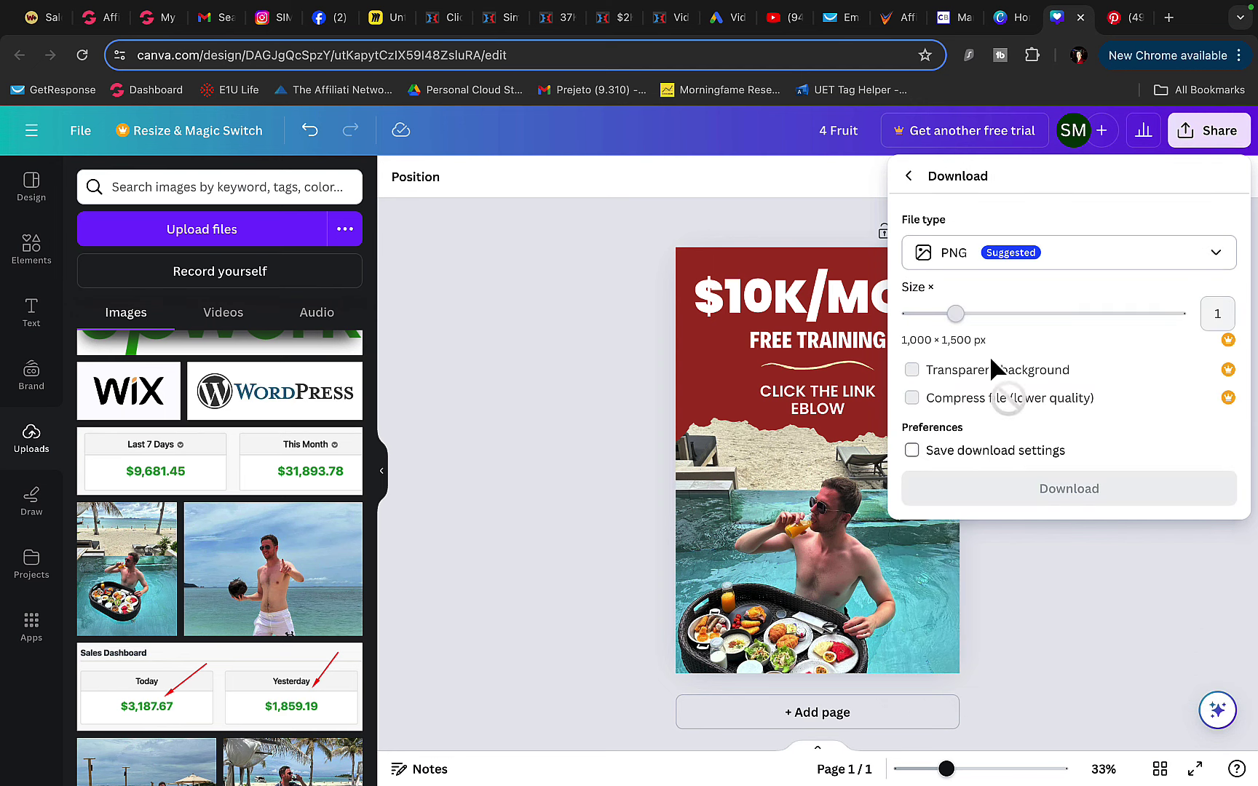
click(1001, 263)
click(1005, 262)
click(1009, 491)
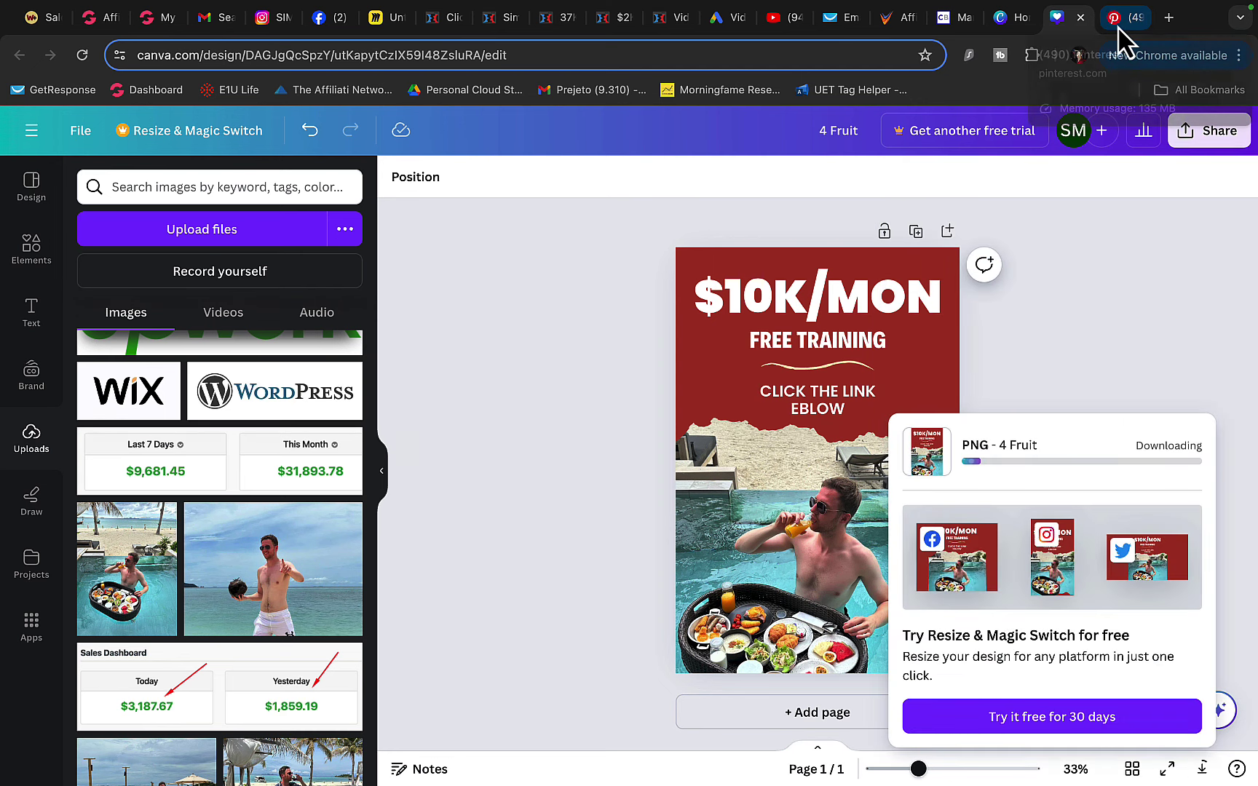
Start a new Pinterest pin and upload 4 Fruit.png as its image.
click(1118, 27)
click(152, 146)
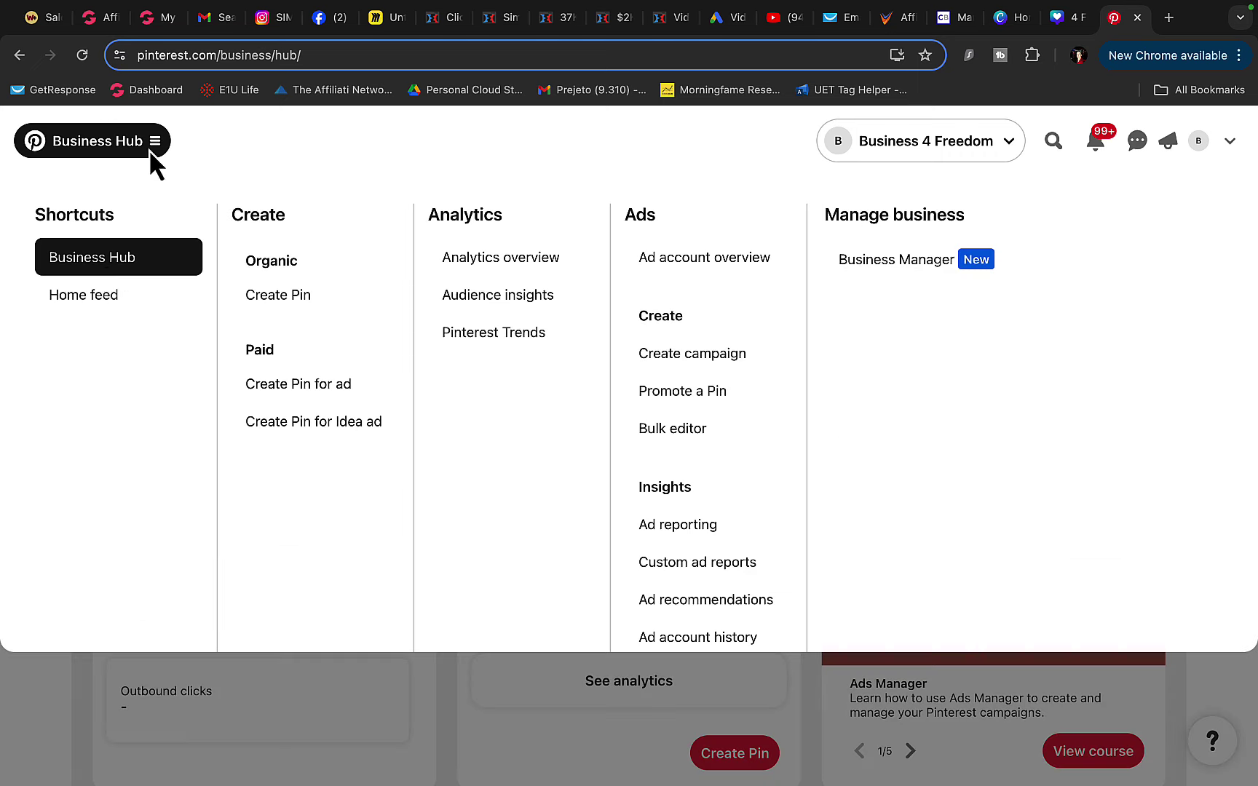
click(288, 300)
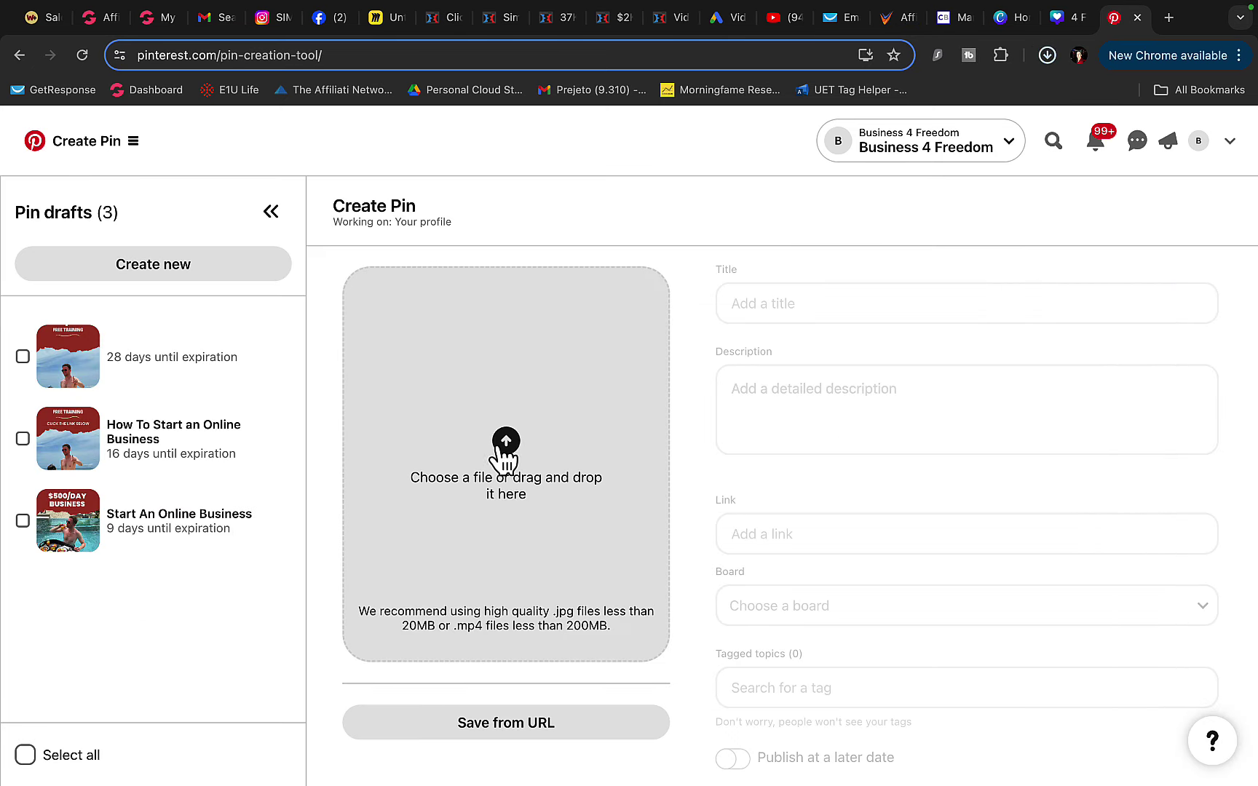
click(501, 439)
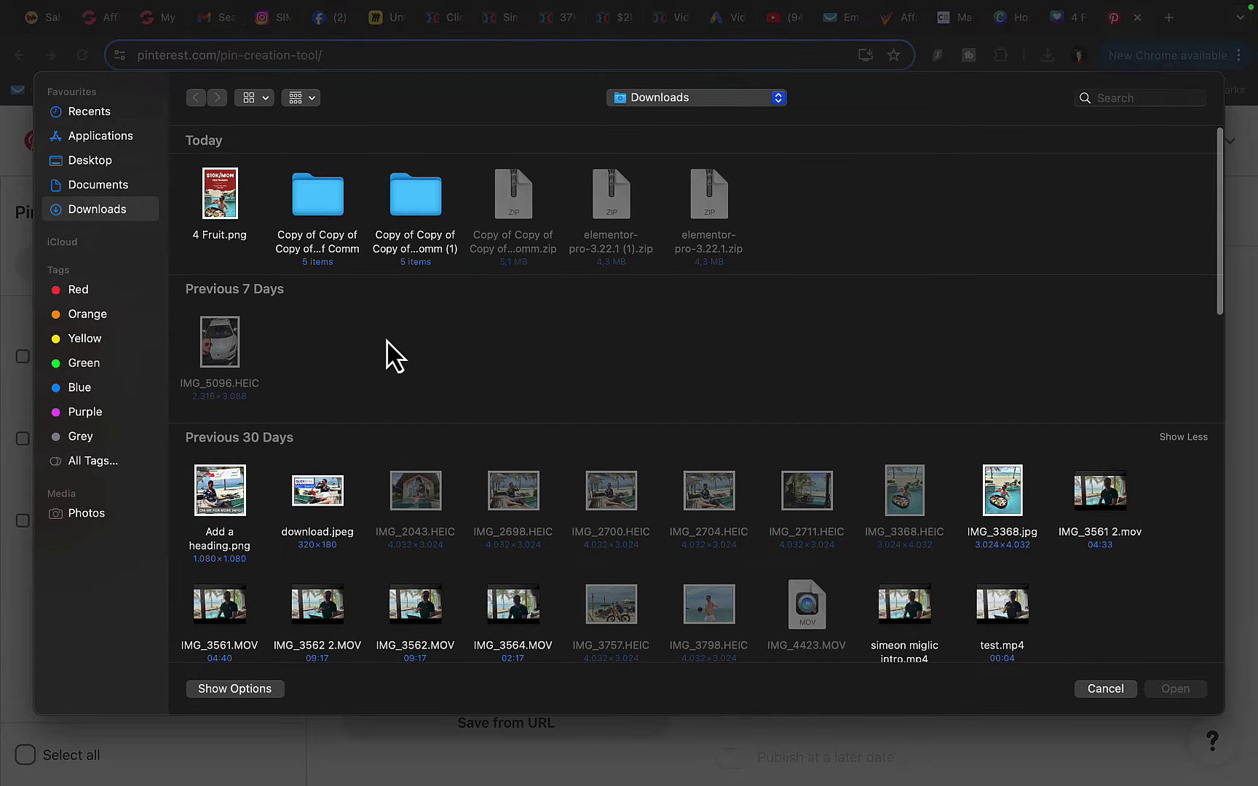
double_click(211, 200)
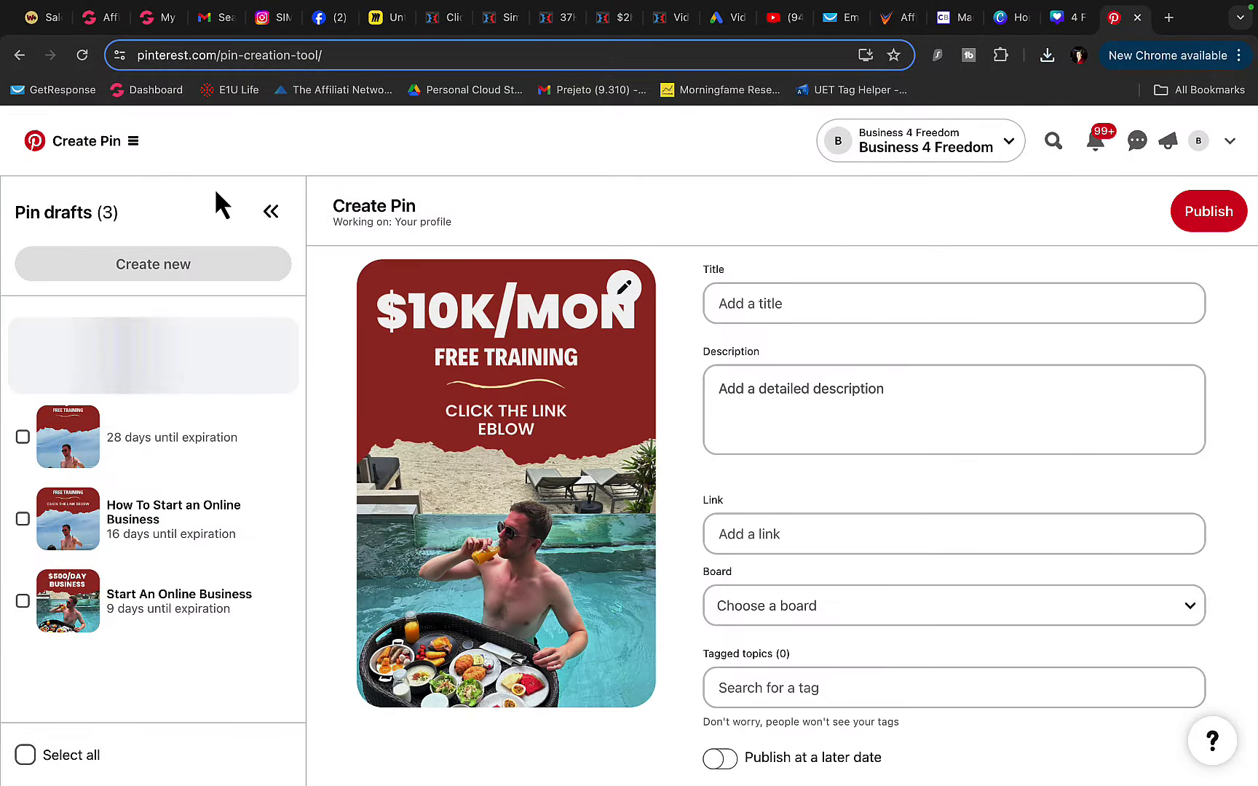
Title the pin 'Zero To $10K A Month' and click out so the draft saves.
click(746, 304)
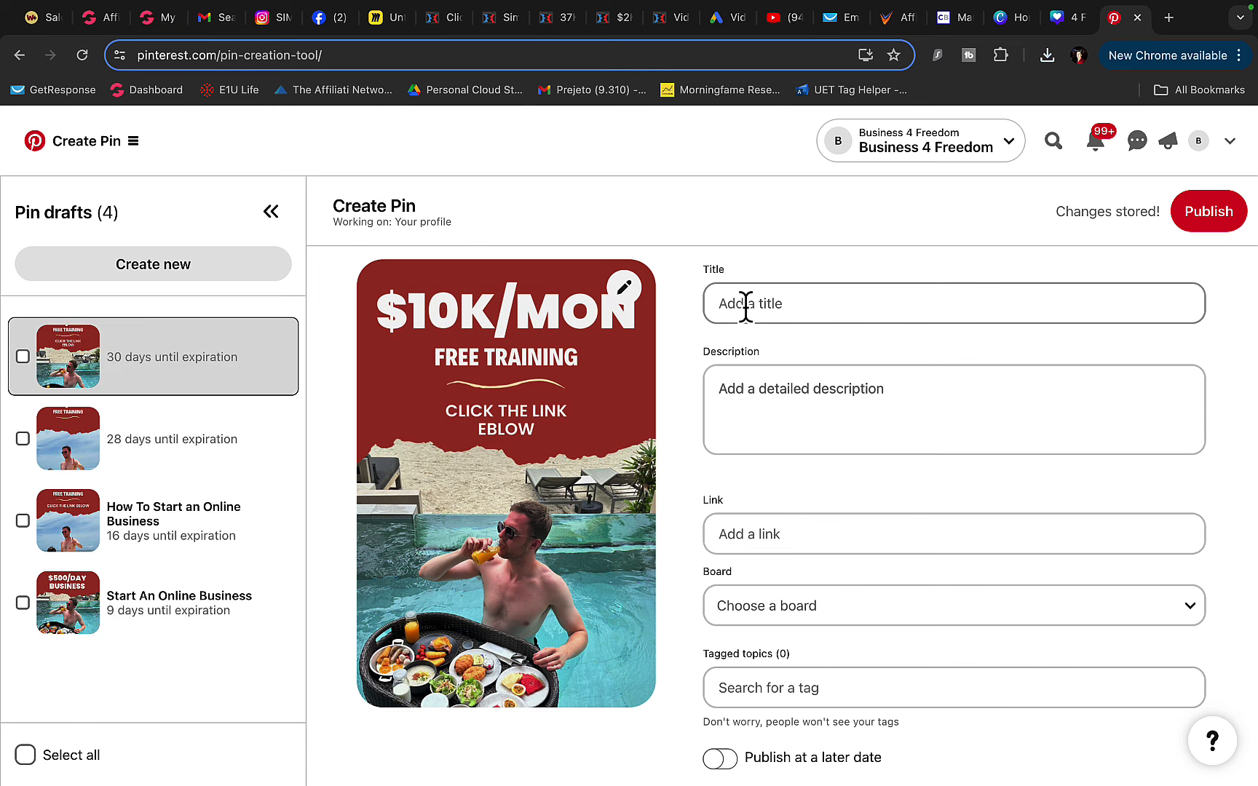
click(743, 304)
text(Zero To $10K A Month)
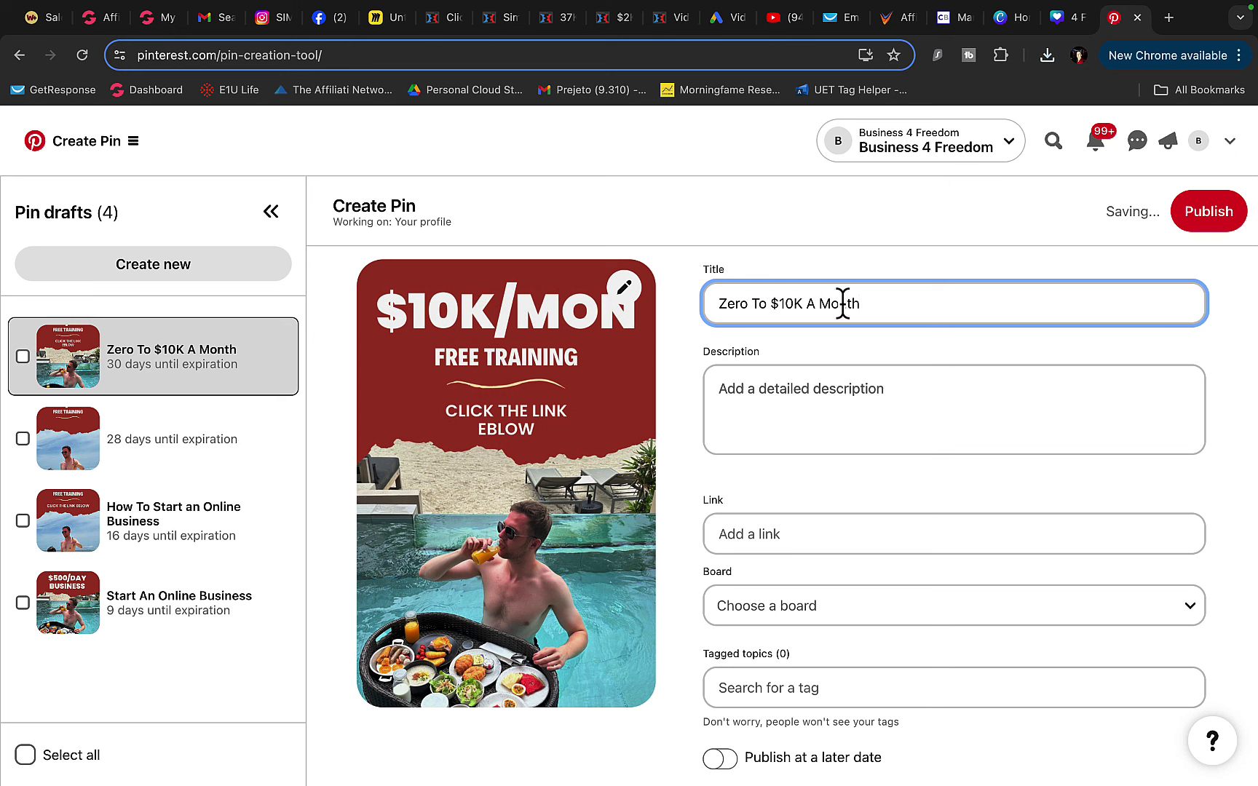
drag(888, 301, 632, 318)
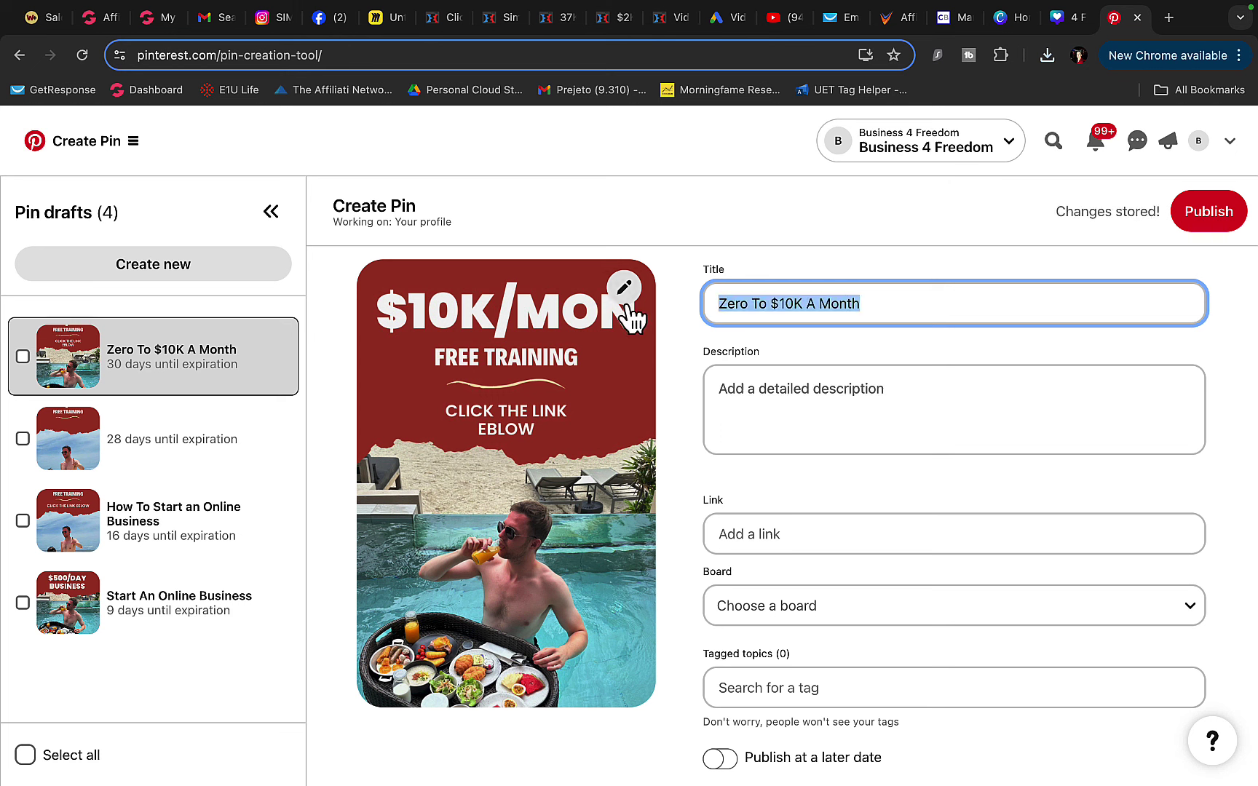
click(894, 303)
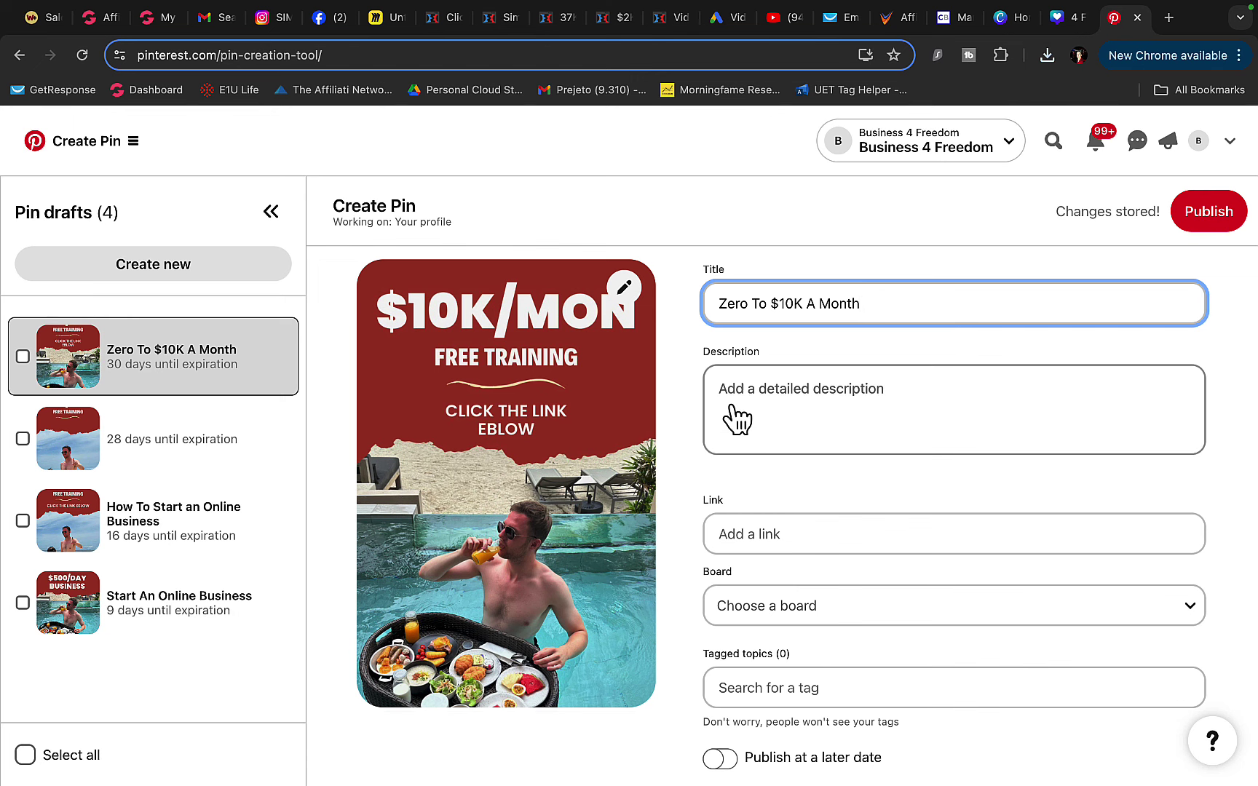
Copy the landing-page opt-in URL and return to the Miro funnel board.
click(561, 22)
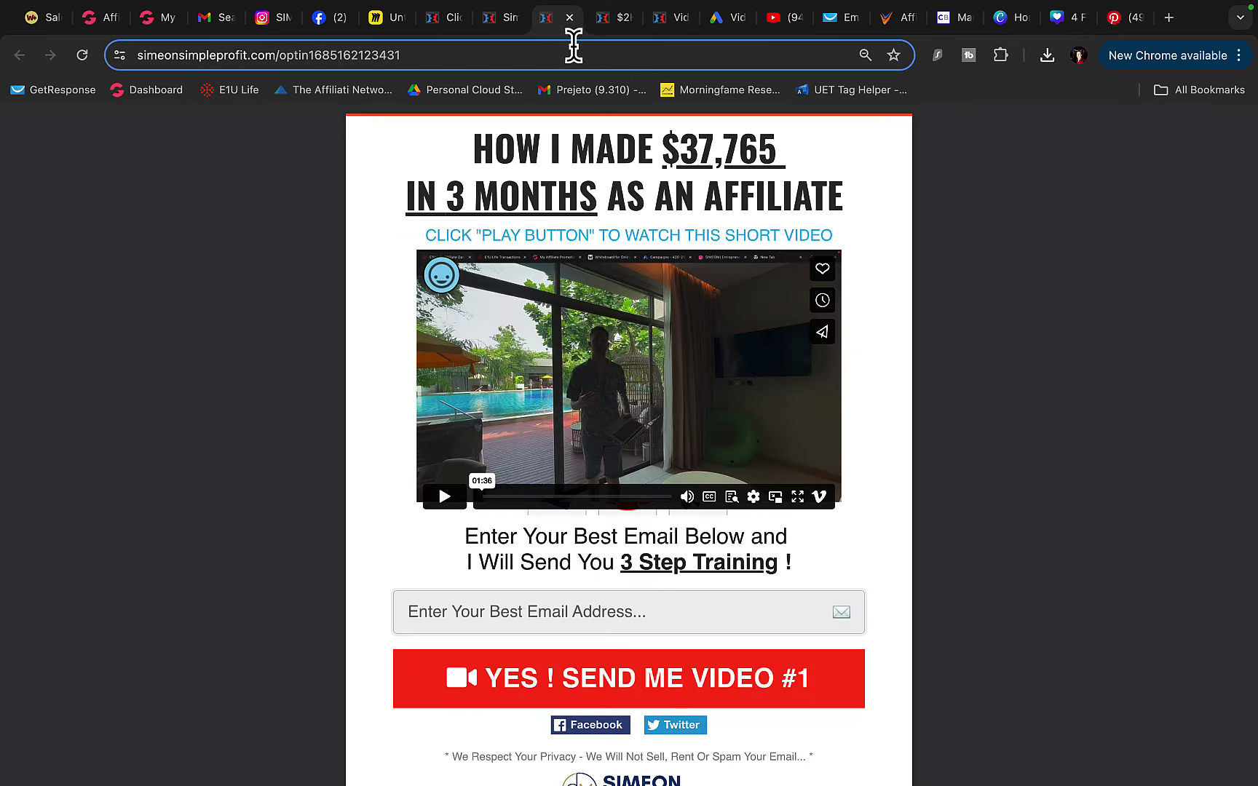
click(575, 48)
key(ctrl+c)
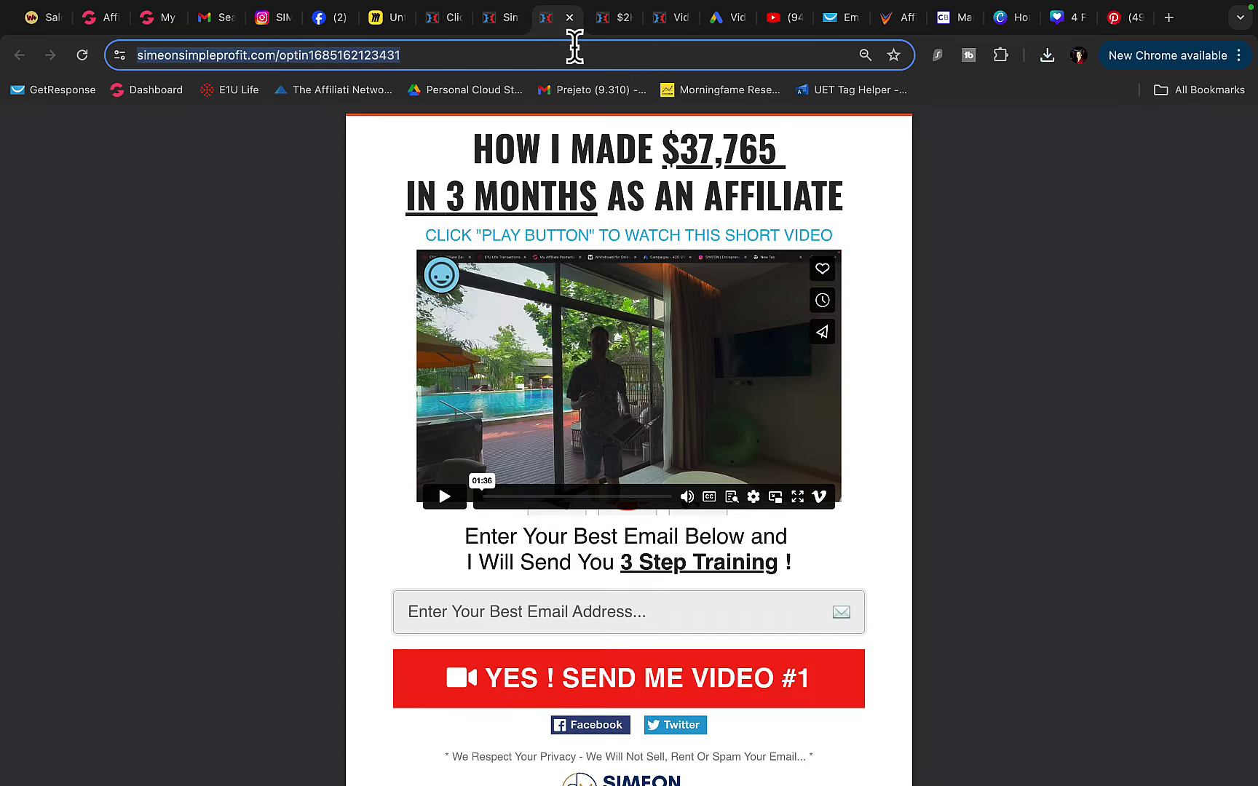
click(682, 19)
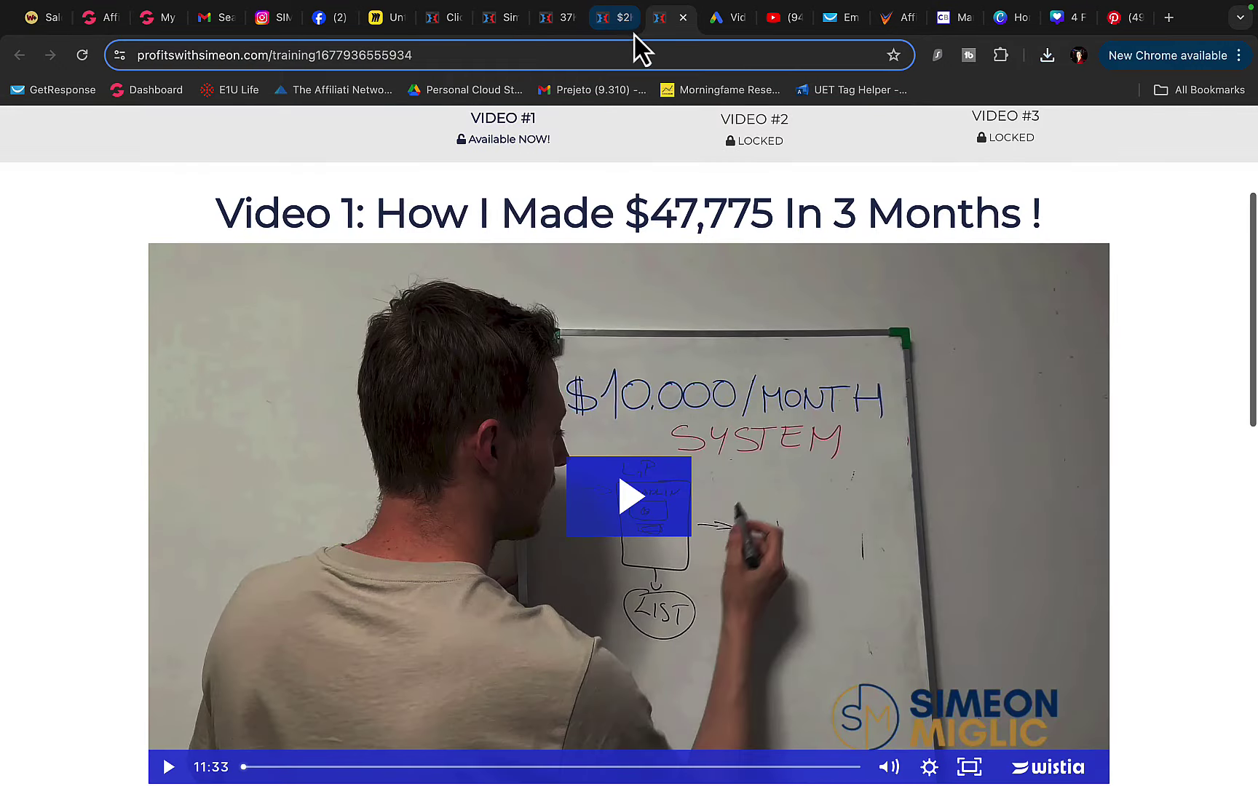
click(615, 17)
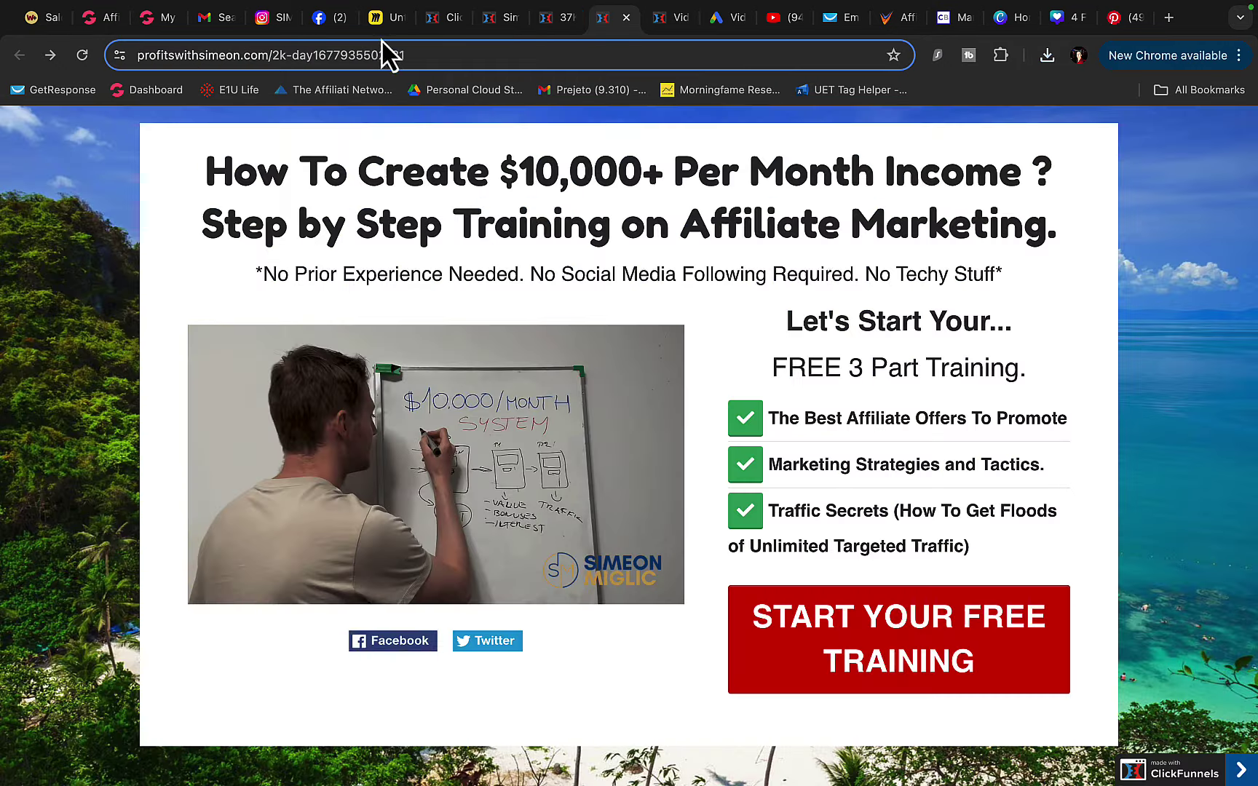
click(386, 17)
Draw red pen underlines beneath Wordpress and EMAIL LIST on the board.
scroll(442, 357, up, 10)
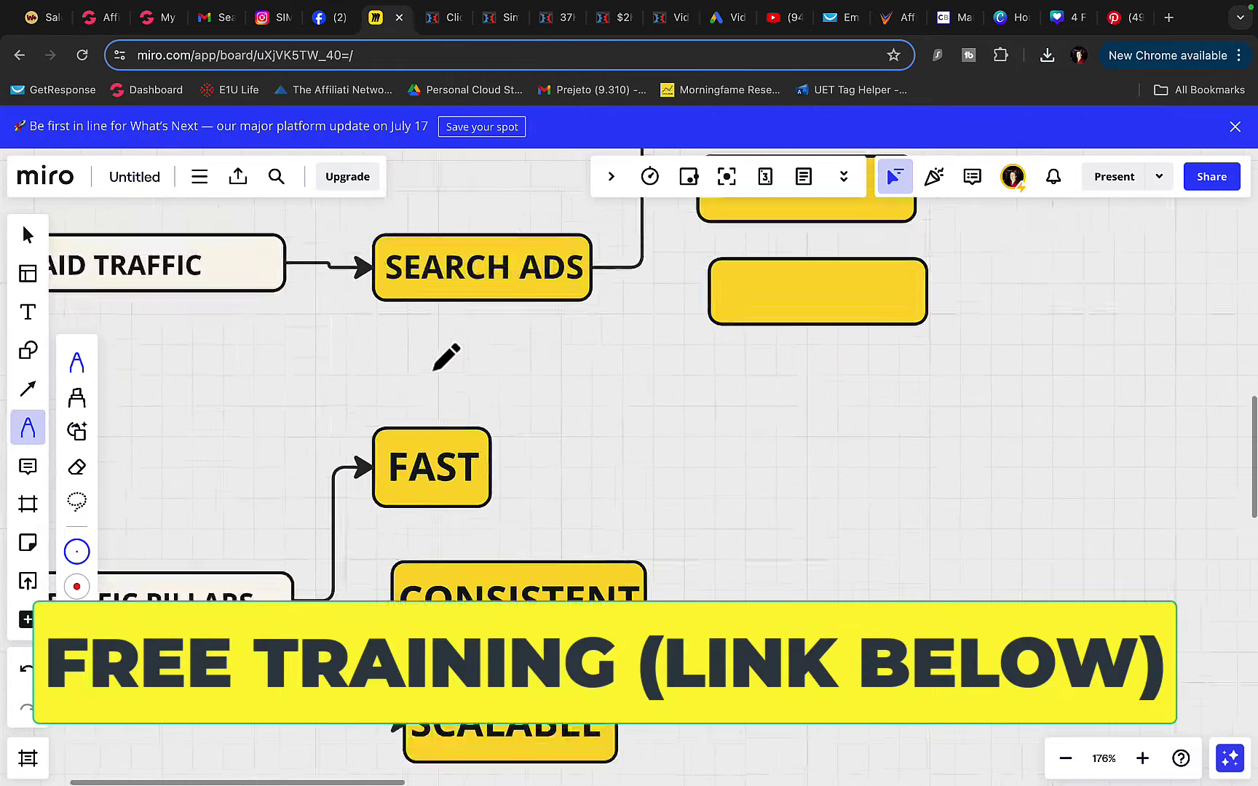
scroll(445, 357, up, 15)
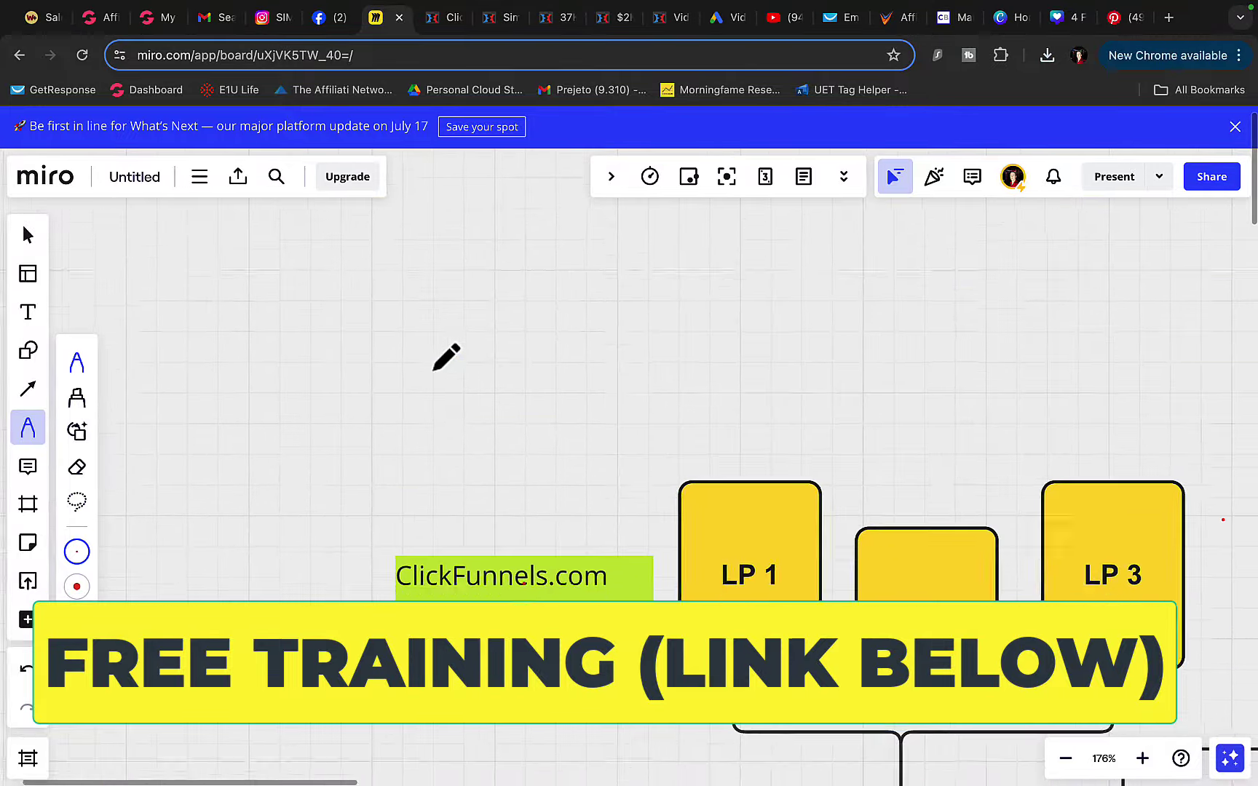
scroll(443, 357, down, 5)
scroll(444, 357, up, 3)
scroll(426, 314, down, 1)
scroll(427, 315, up, 1)
drag(383, 423, 695, 435)
scroll(706, 423, down, 10)
scroll(706, 422, right, 8)
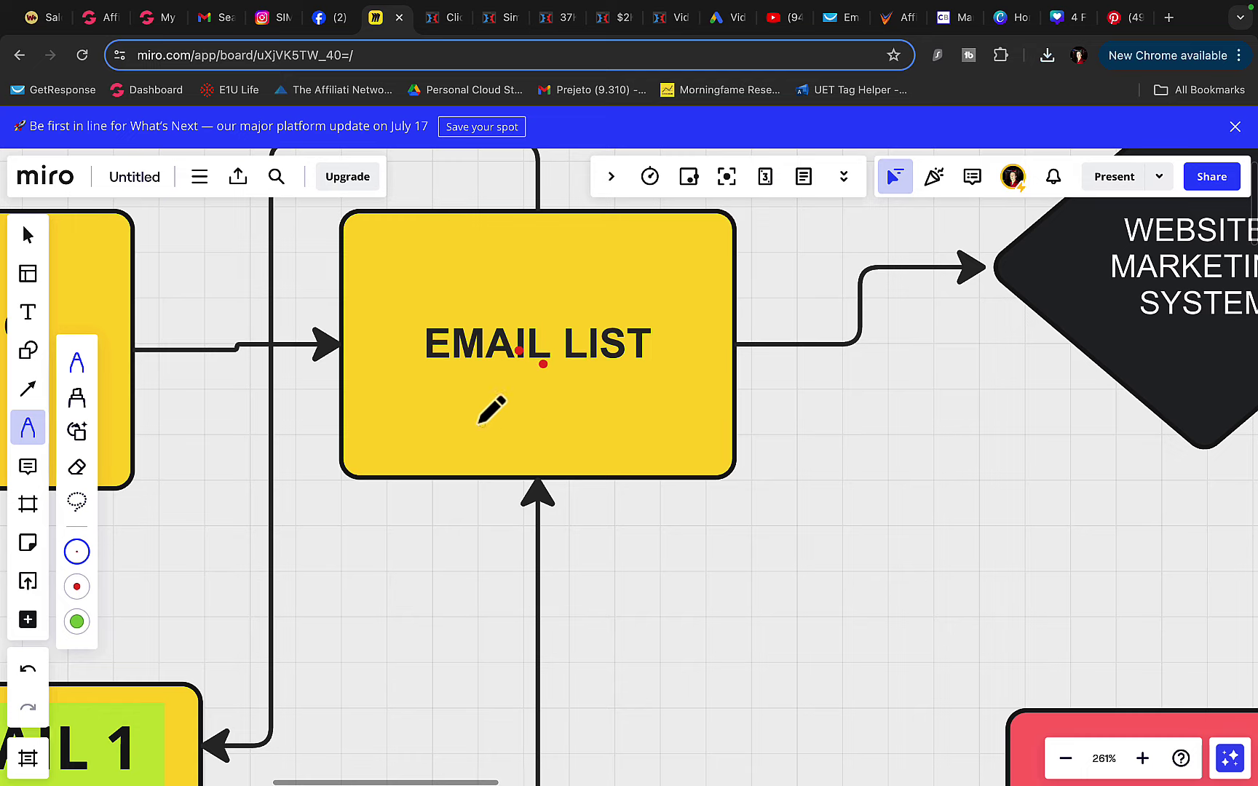
drag(478, 423, 677, 422)
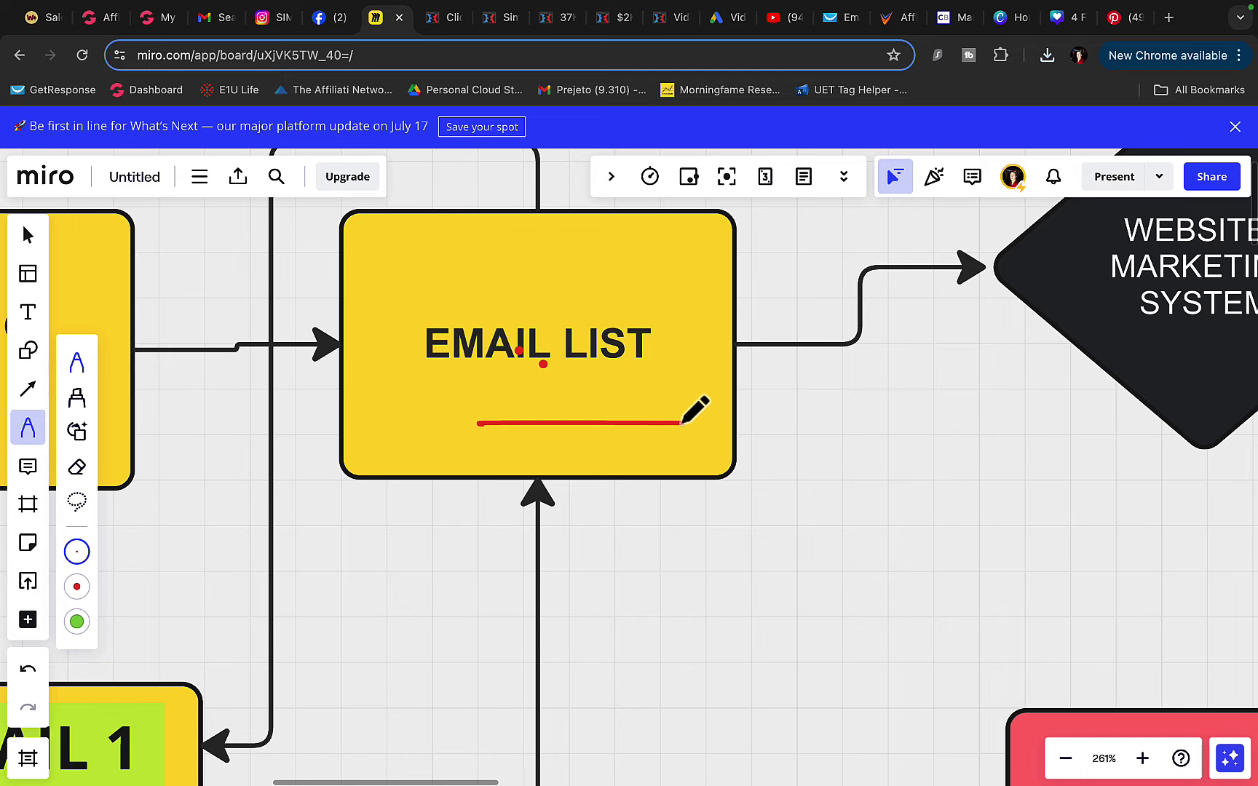
scroll(681, 415, up, 5)
scroll(681, 415, right, 12)
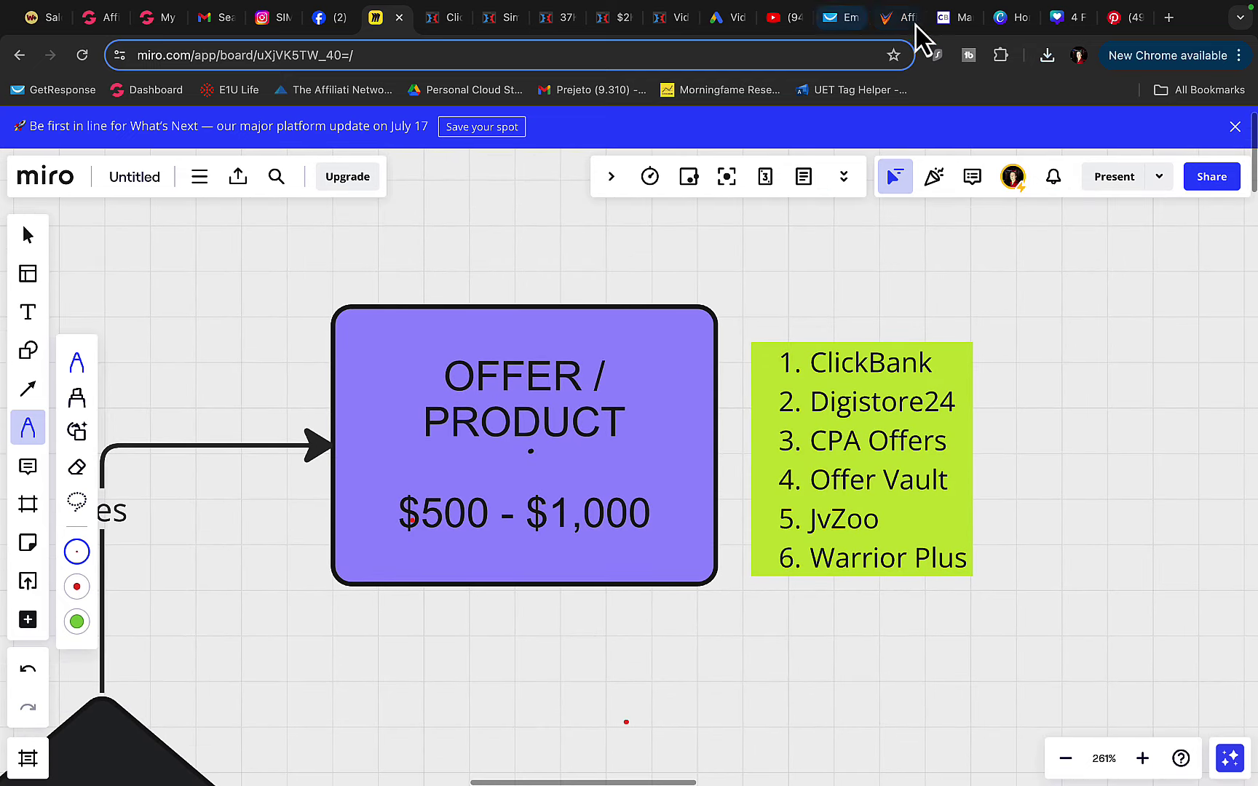
Paste the simeonsimpleprofit opt-in URL into the pin's Link field.
click(1114, 22)
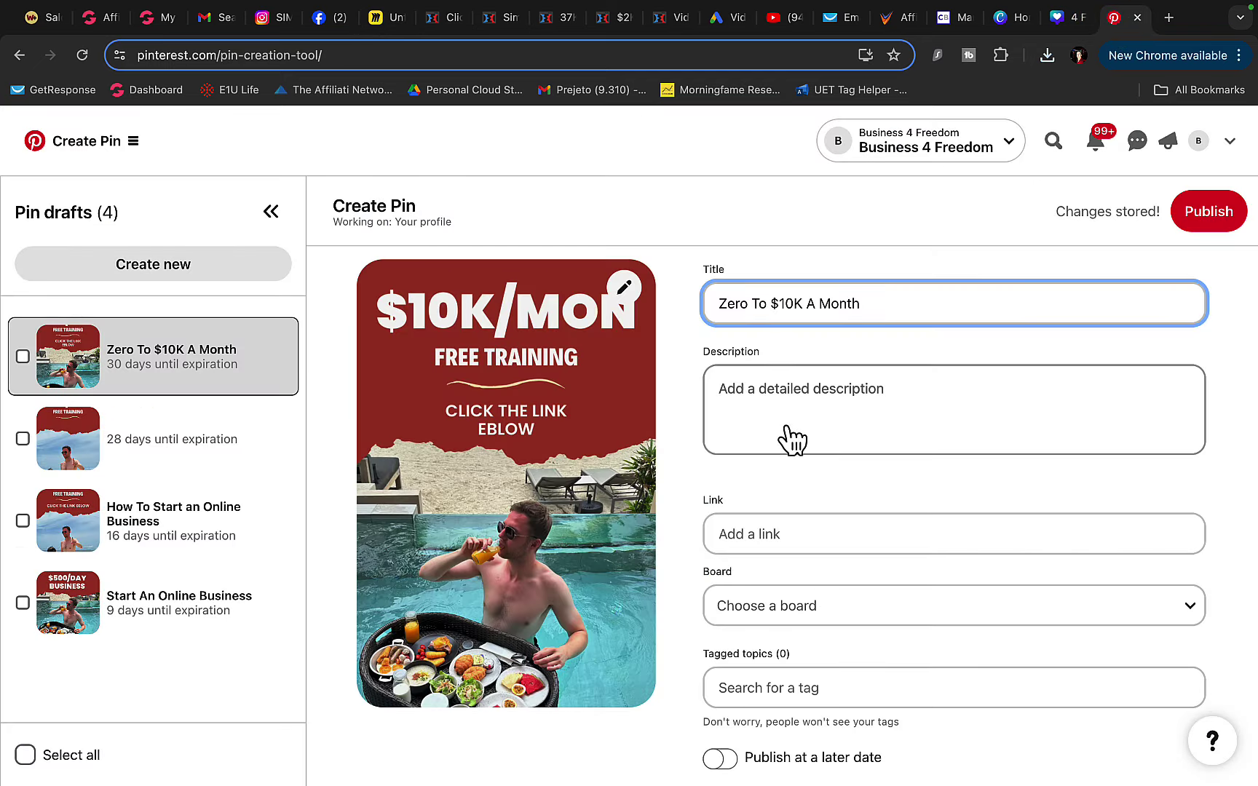
click(783, 531)
key(ctrl+v)
click(793, 471)
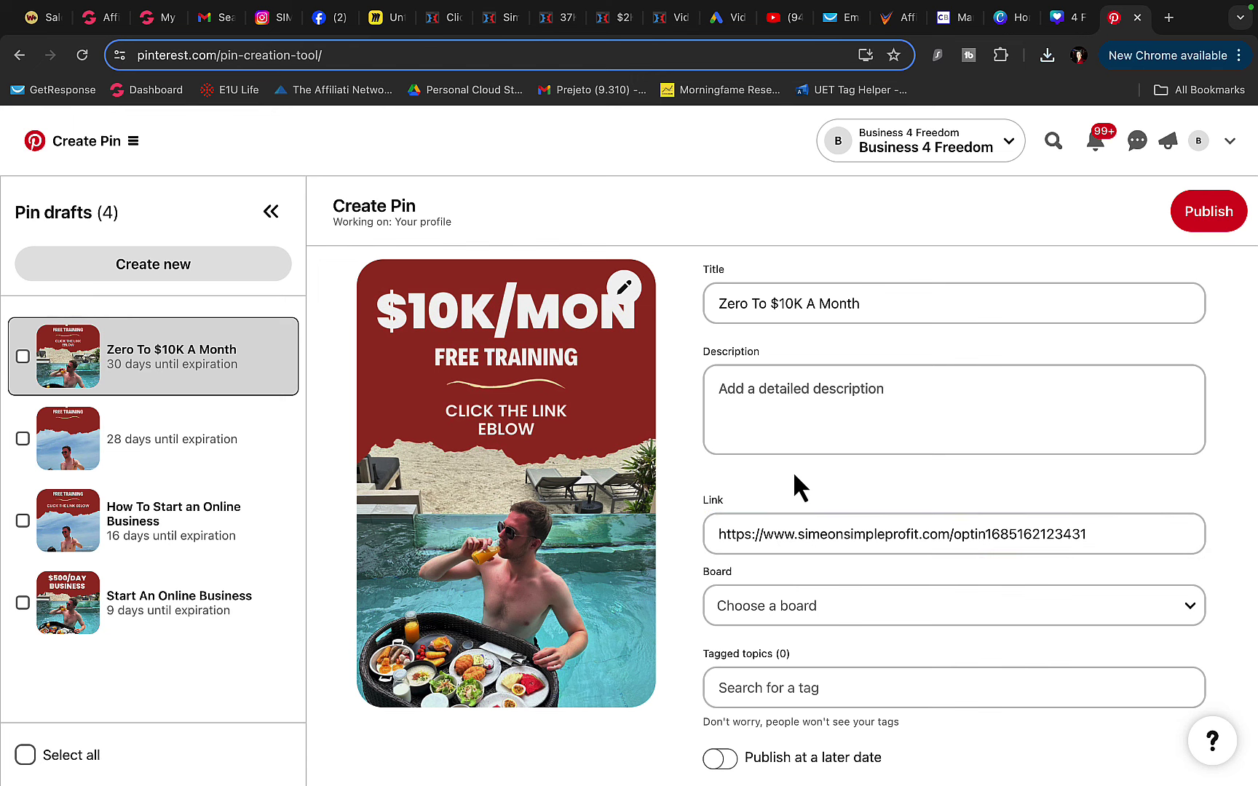
Tag the pin 'Starting a Business' via a 'work from home' search, then begin the description.
scroll(792, 471, down, 1)
click(794, 606)
click(720, 581)
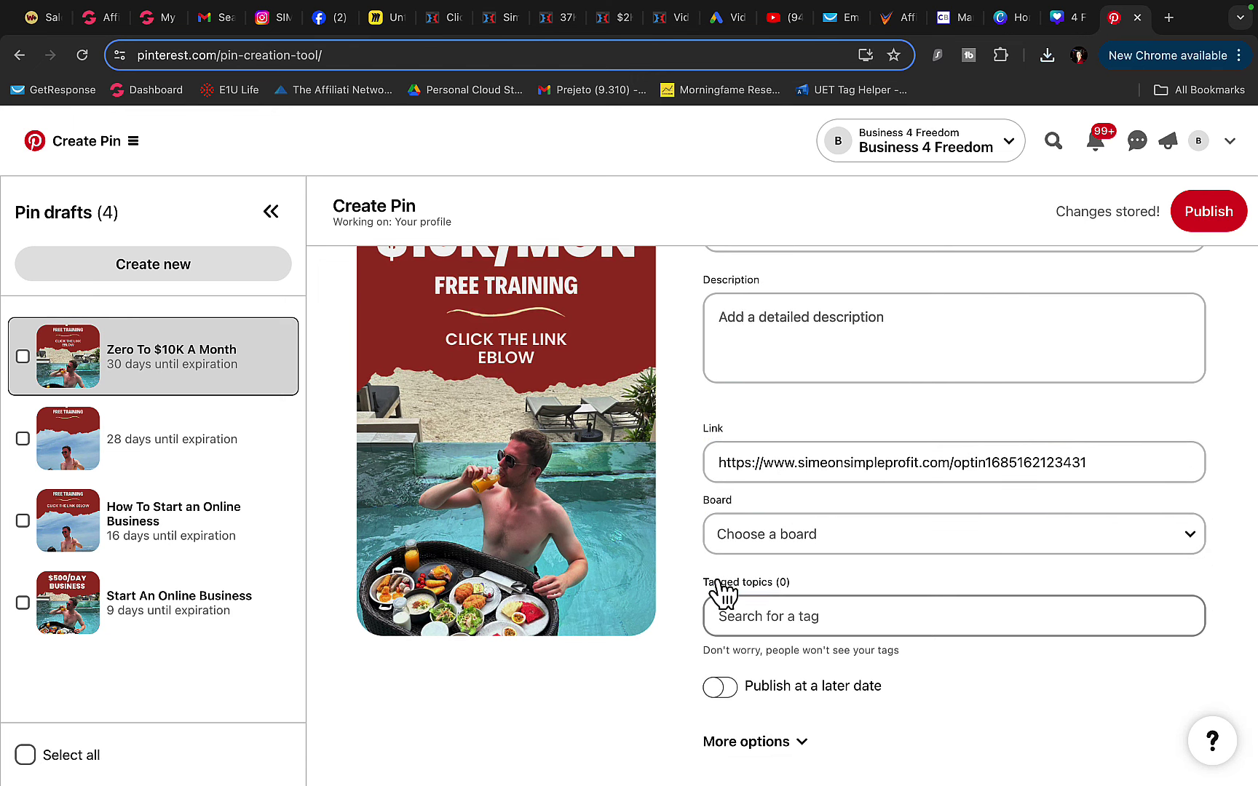
click(758, 582)
text(wo)
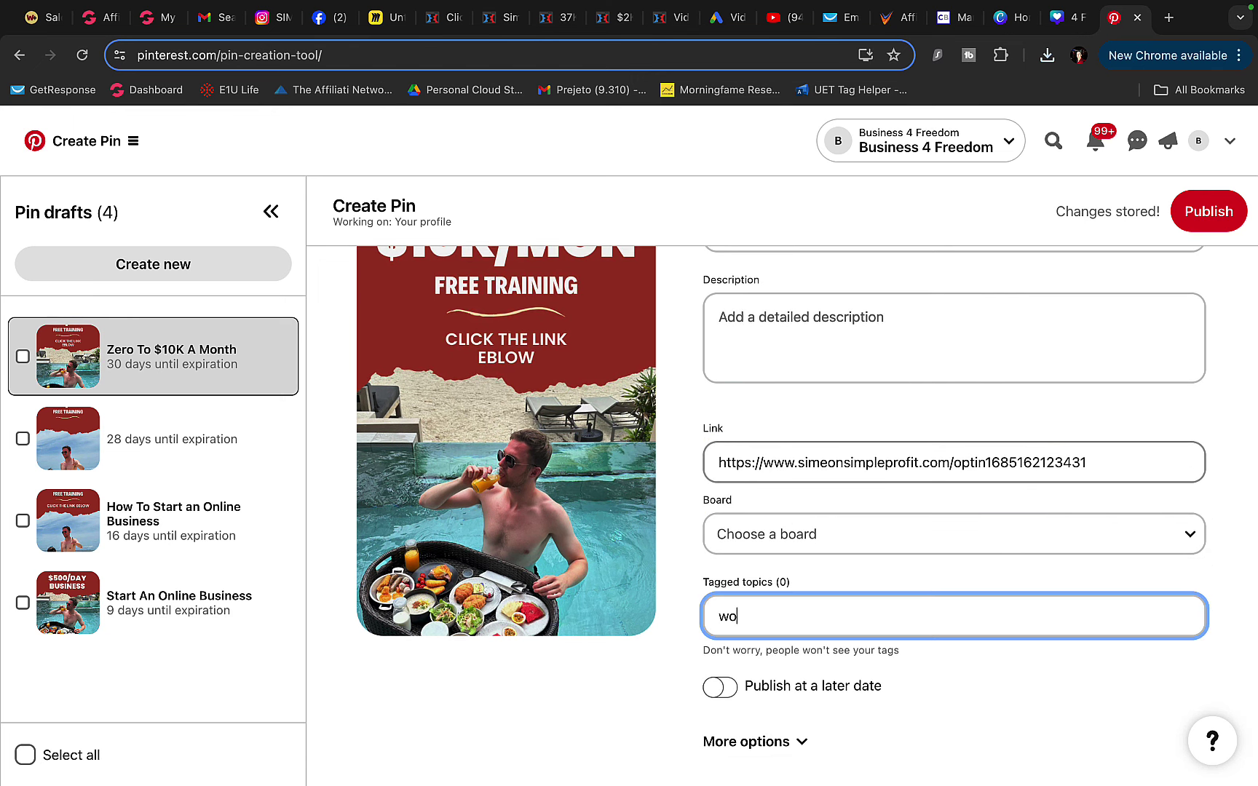
text(rk from home,)
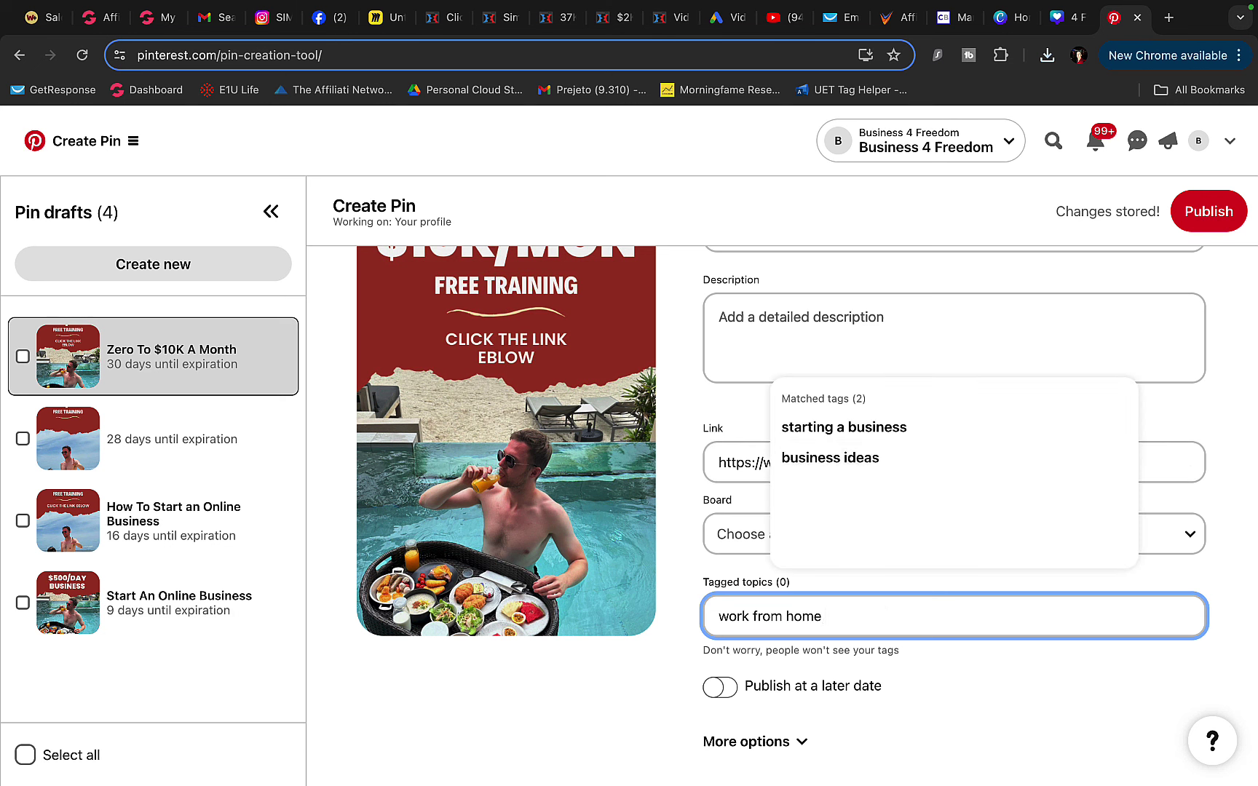
click(832, 426)
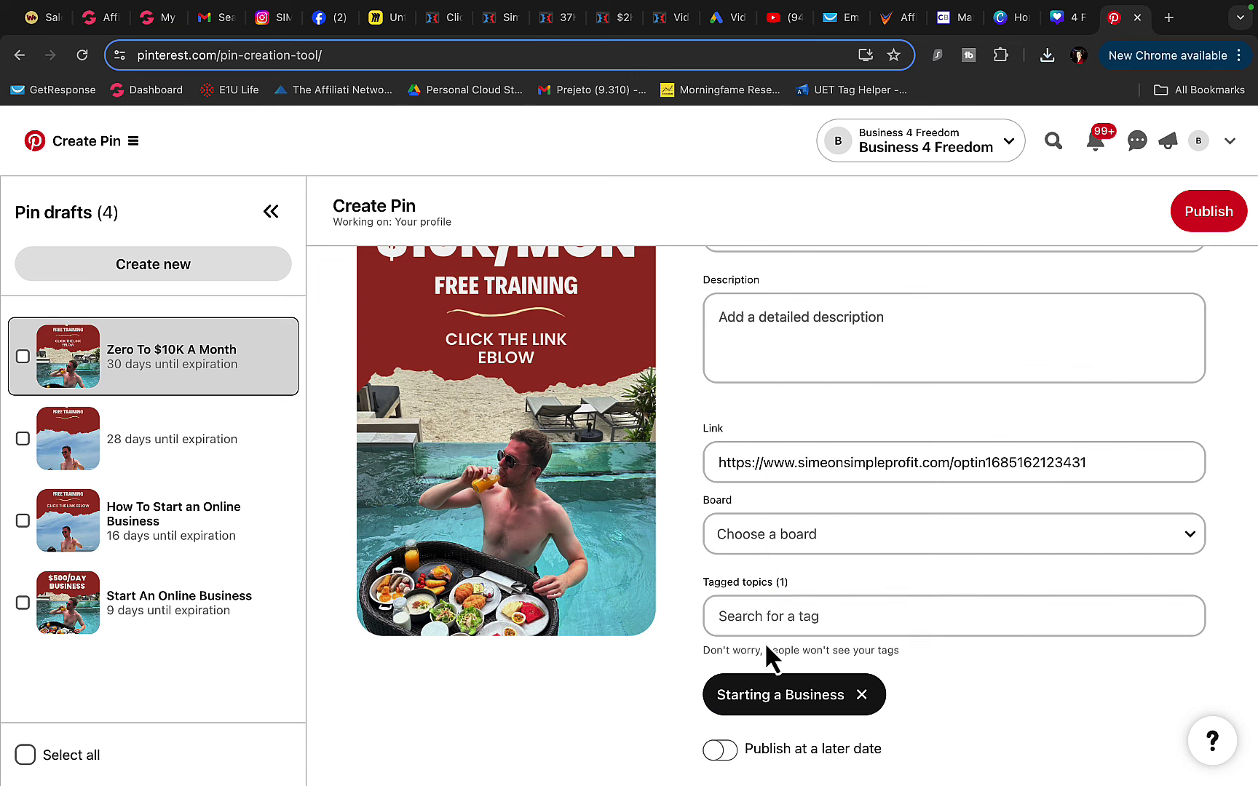
scroll(768, 640, up, 2)
click(788, 426)
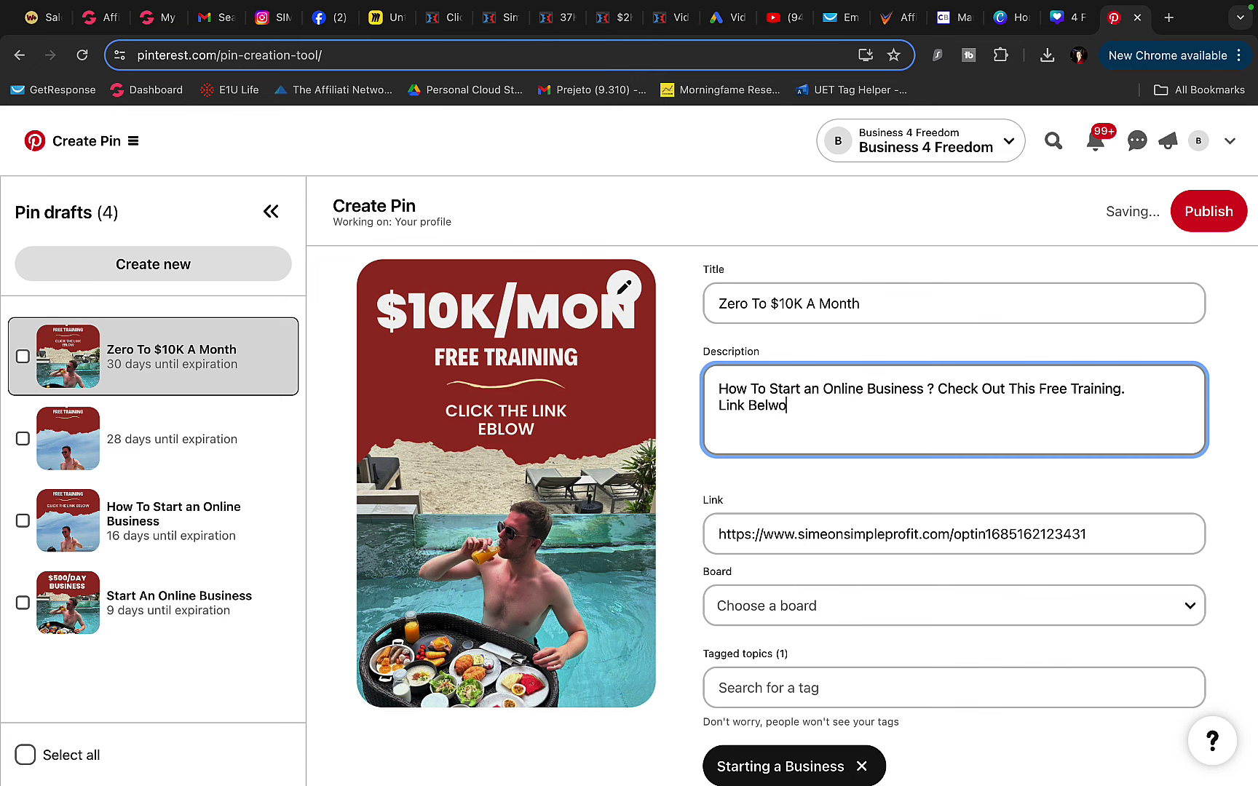
Pan the Miro board over to the Paid Traffic Sources section.
scroll(509, 291, down, 2)
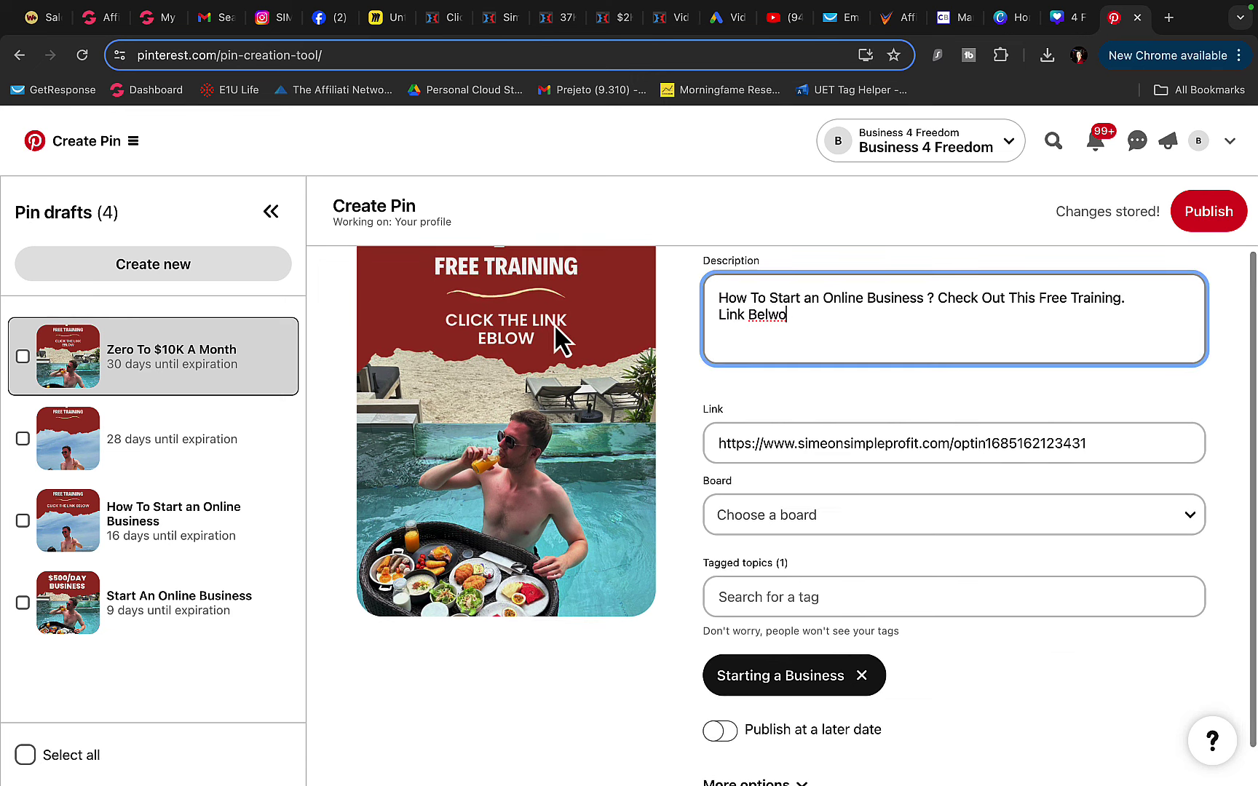
click(385, 16)
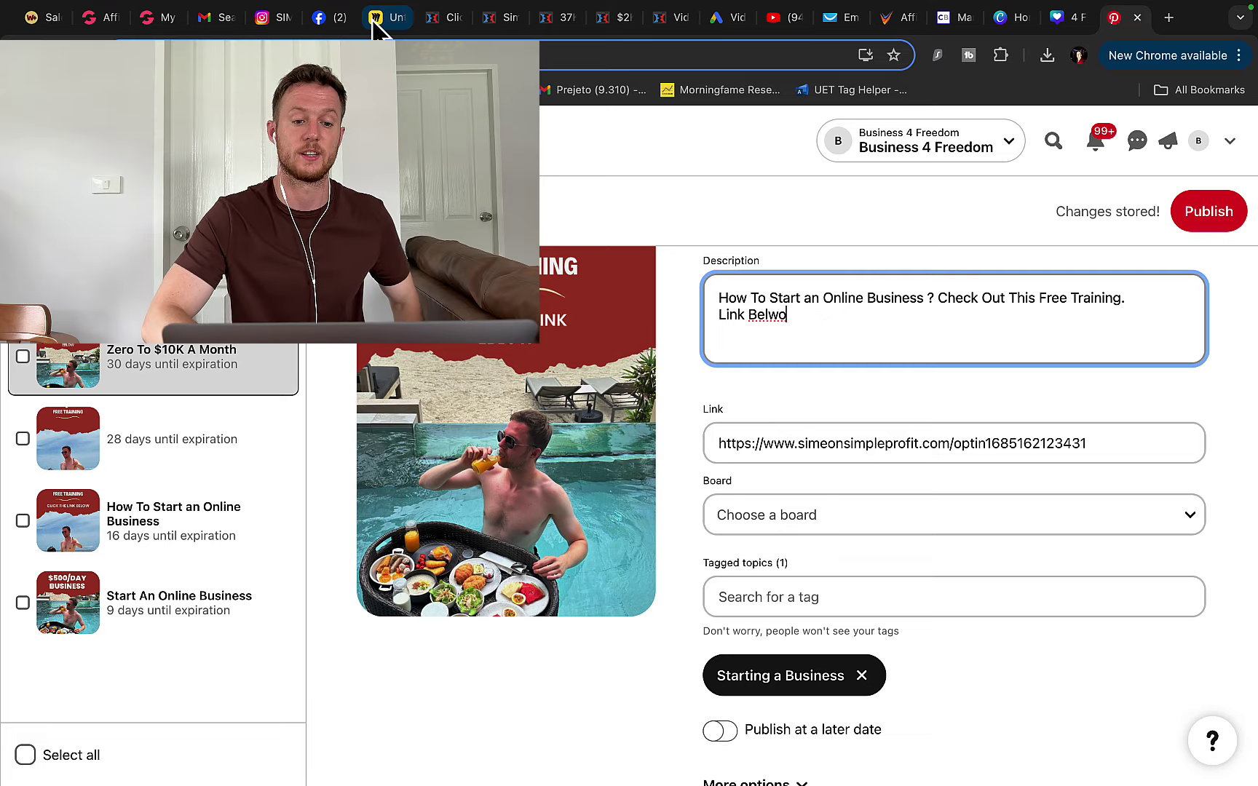
scroll(455, 393, left, 3)
scroll(457, 393, down, 8)
scroll(457, 393, down, 6)
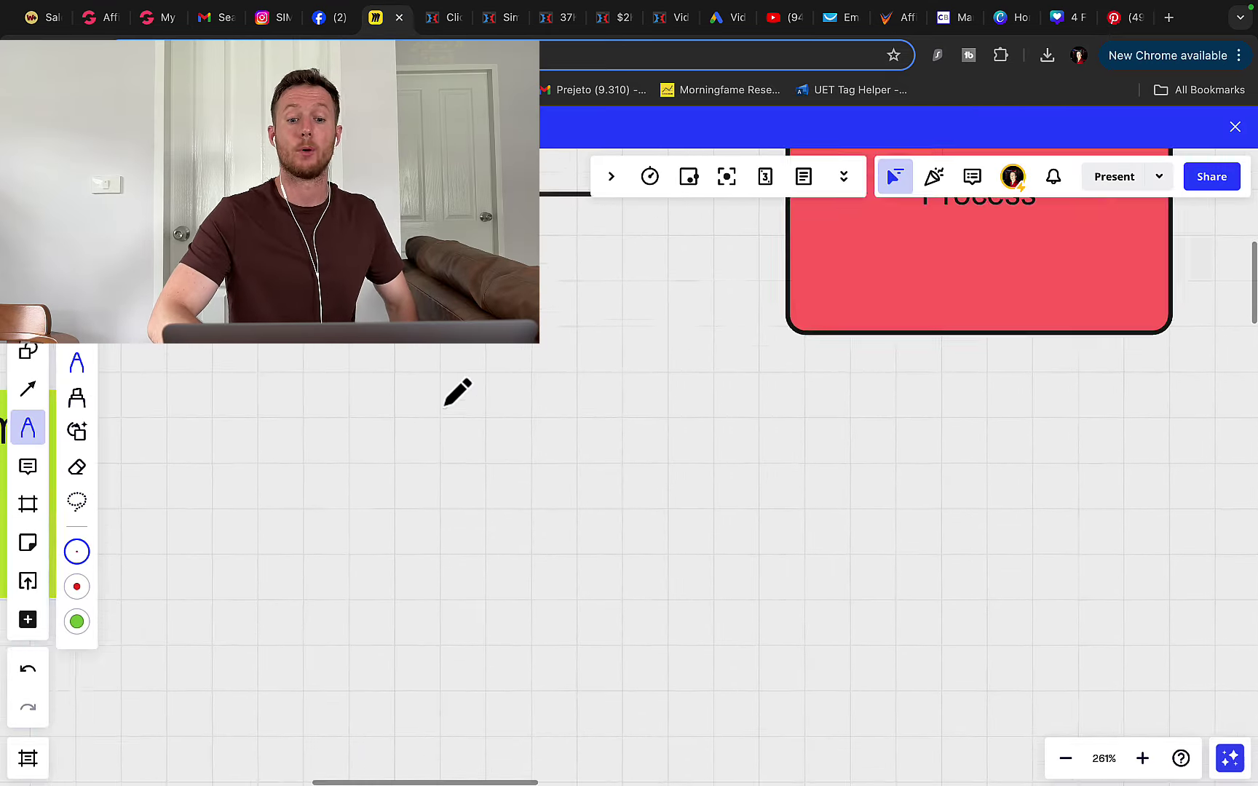
scroll(457, 393, down, 3)
scroll(457, 393, left, 5)
scroll(457, 393, down, 3)
scroll(458, 393, left, 4)
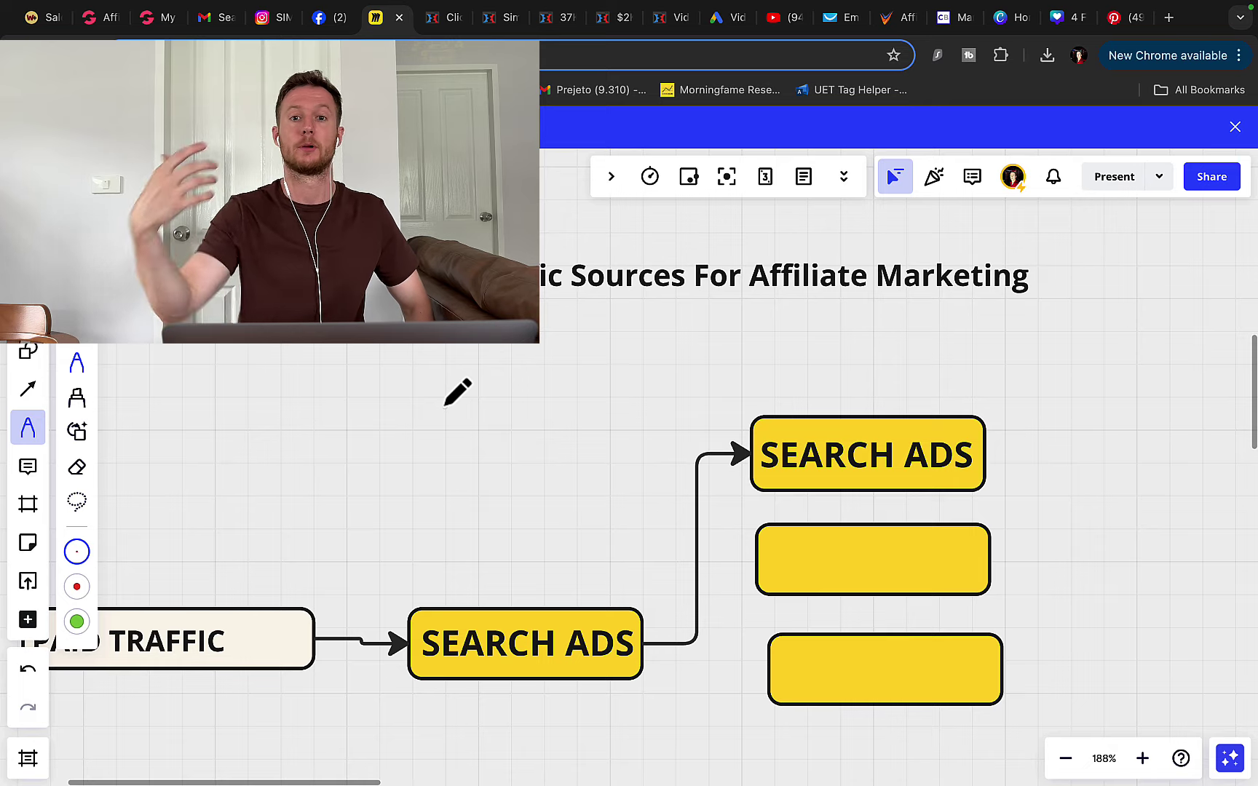
Review the GetResponse autoresponder list with its open and click rates.
click(834, 22)
scroll(623, 379, down, 3)
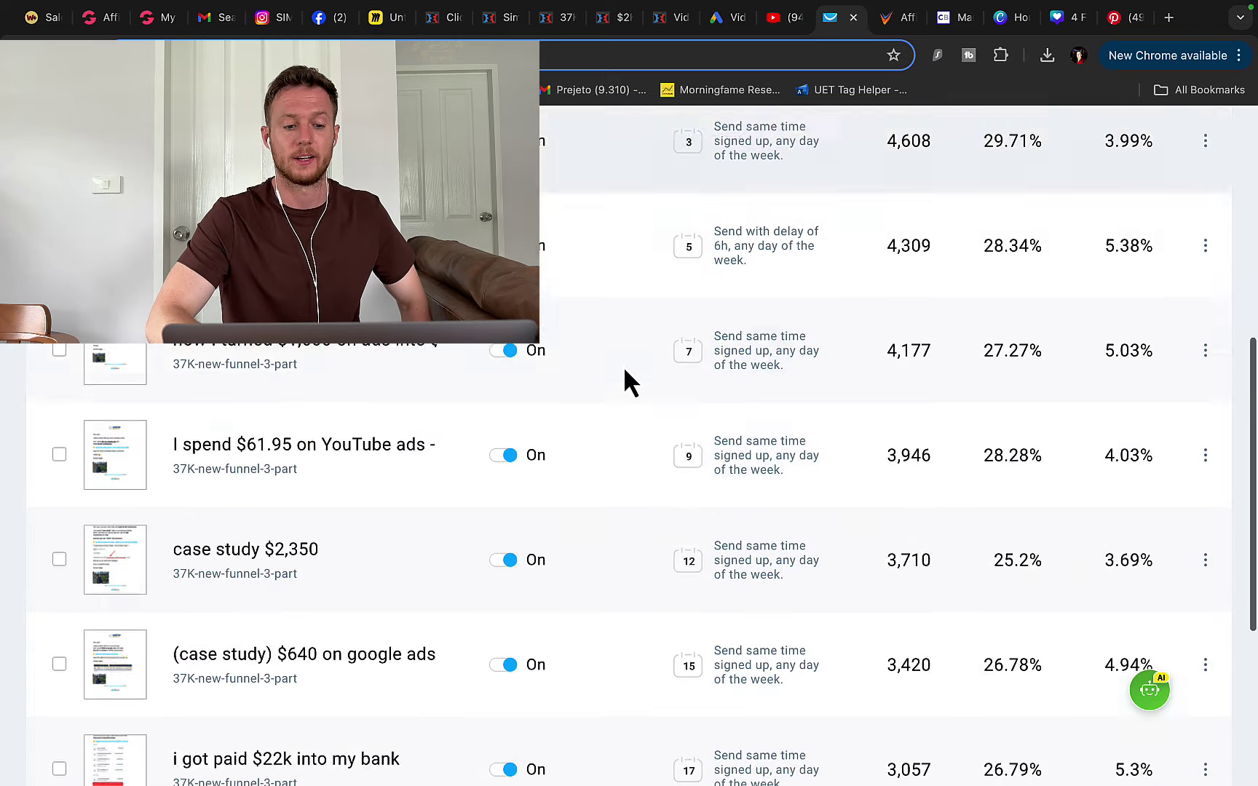
scroll(623, 380, up, 5)
scroll(582, 348, down, 10)
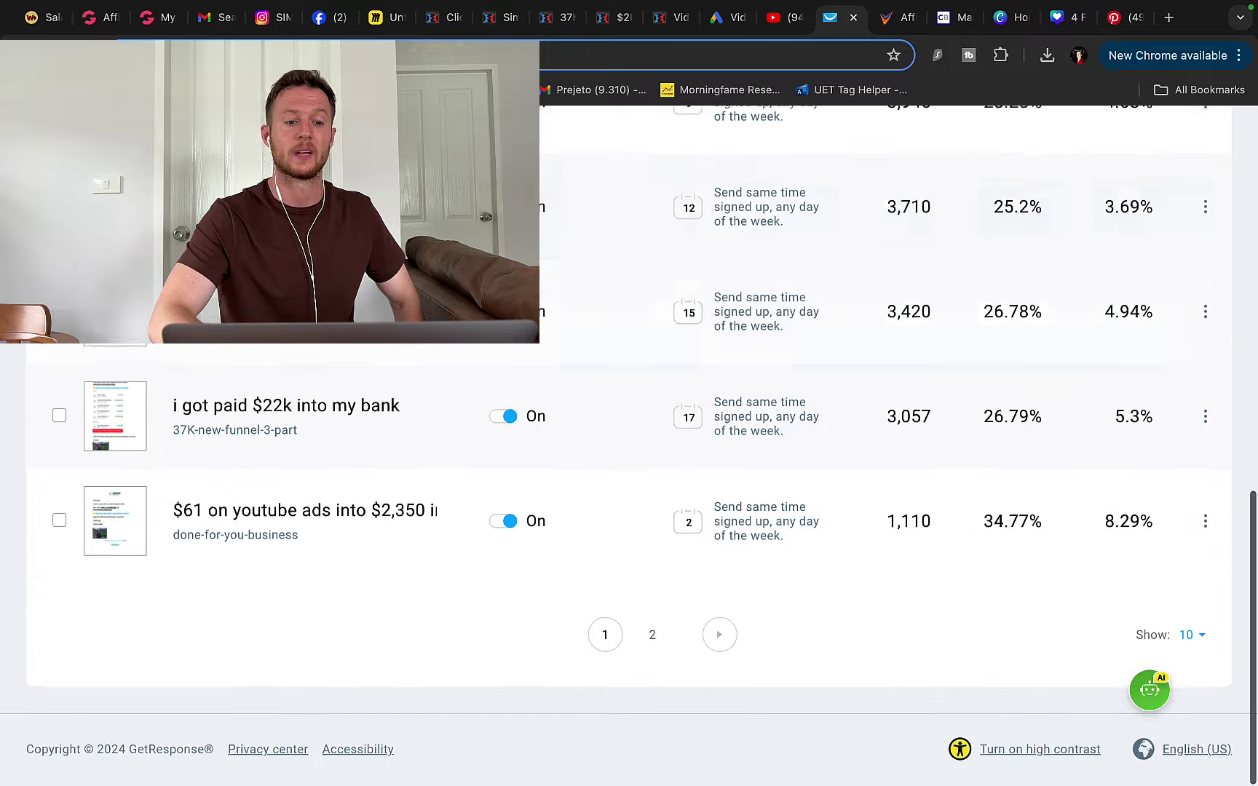
Go back to ClickBank's 'super affiliate system' results, scrolled to the top of 657 listings.
click(894, 27)
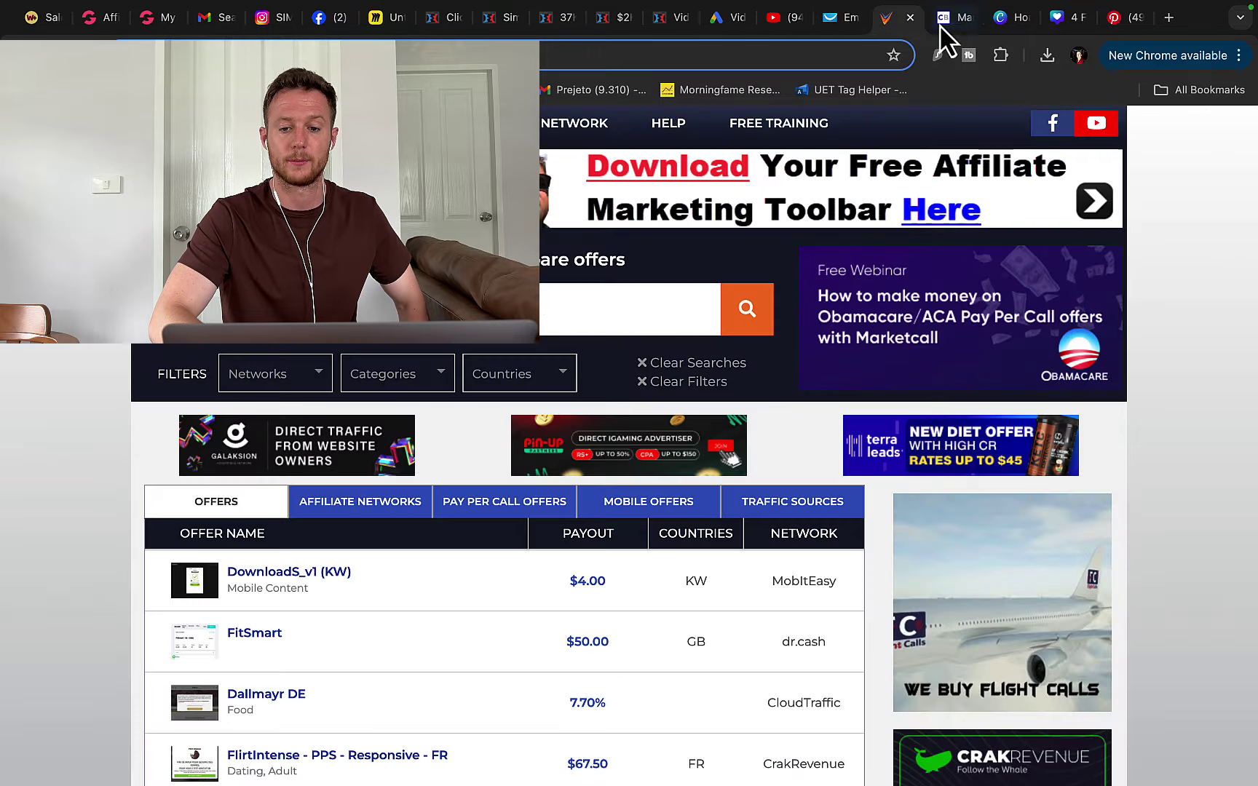
click(943, 23)
scroll(859, 291, up, 5)
scroll(853, 386, up, 2)
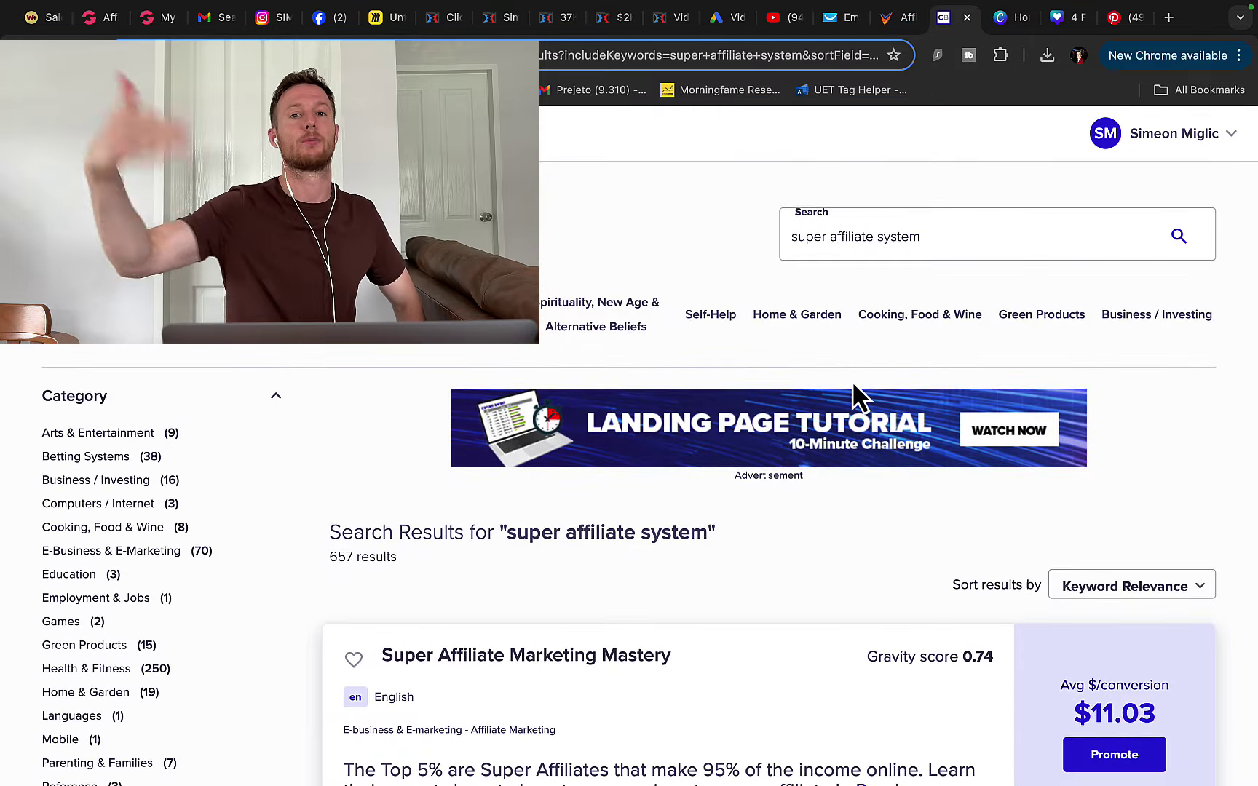